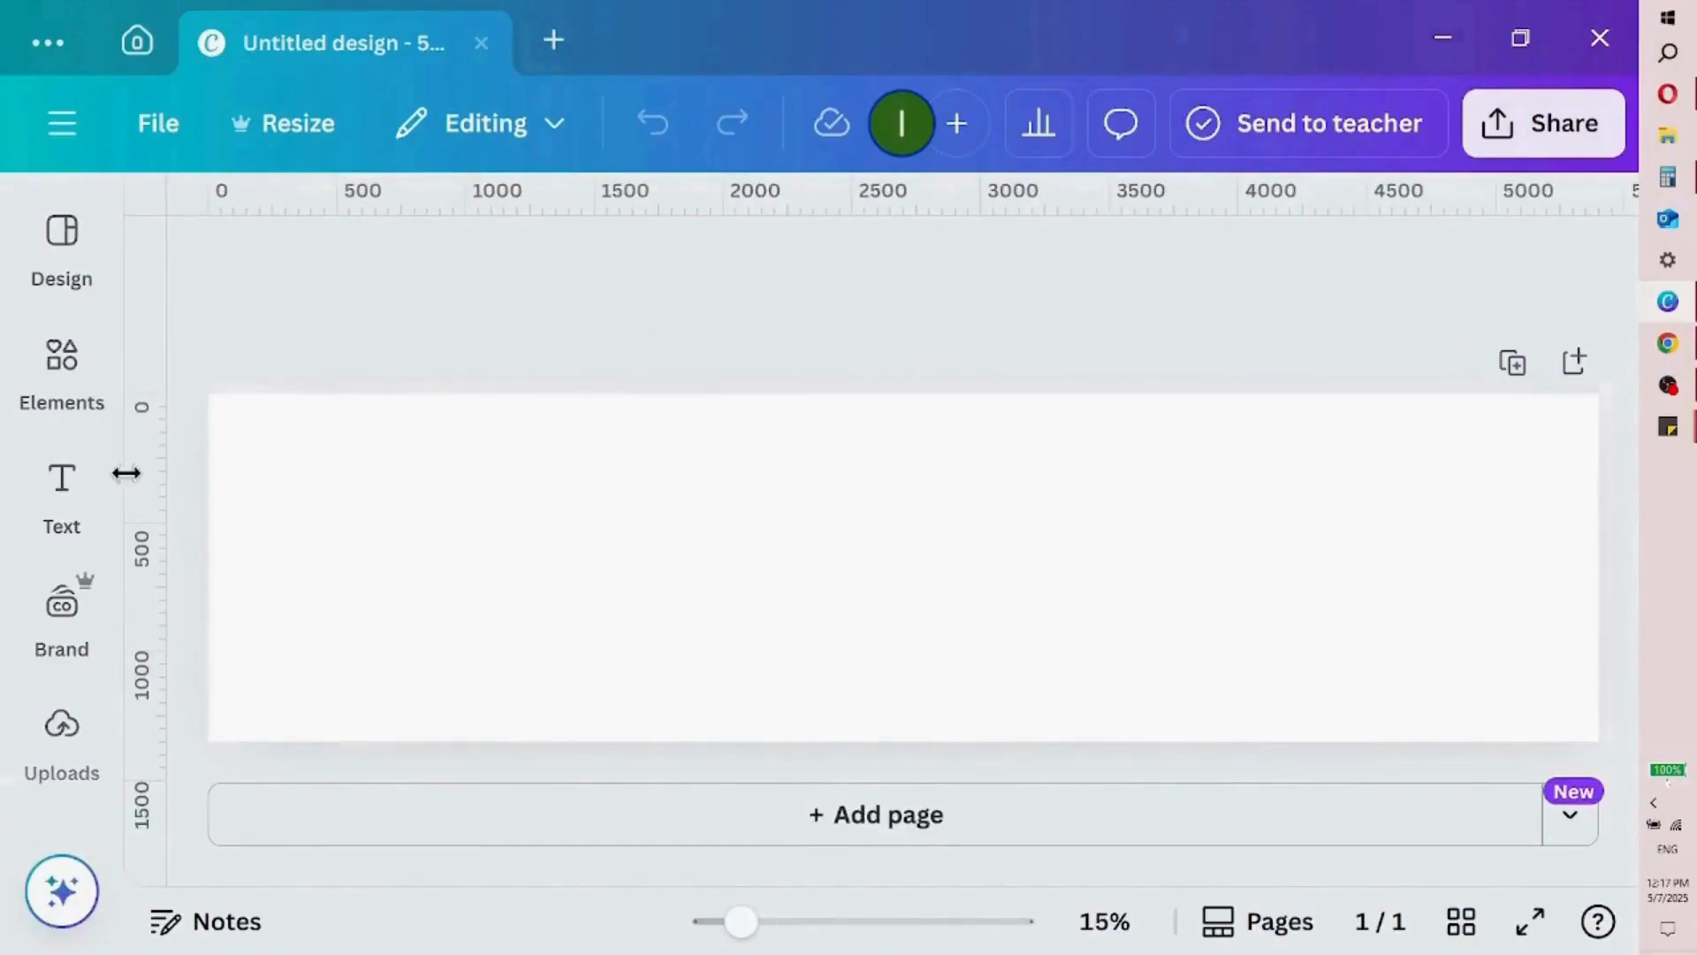
Place four vertical ruler guides that split the page into five roughly equal panels, the first at about 1085
left_click_drag(140, 474, 487, 432)
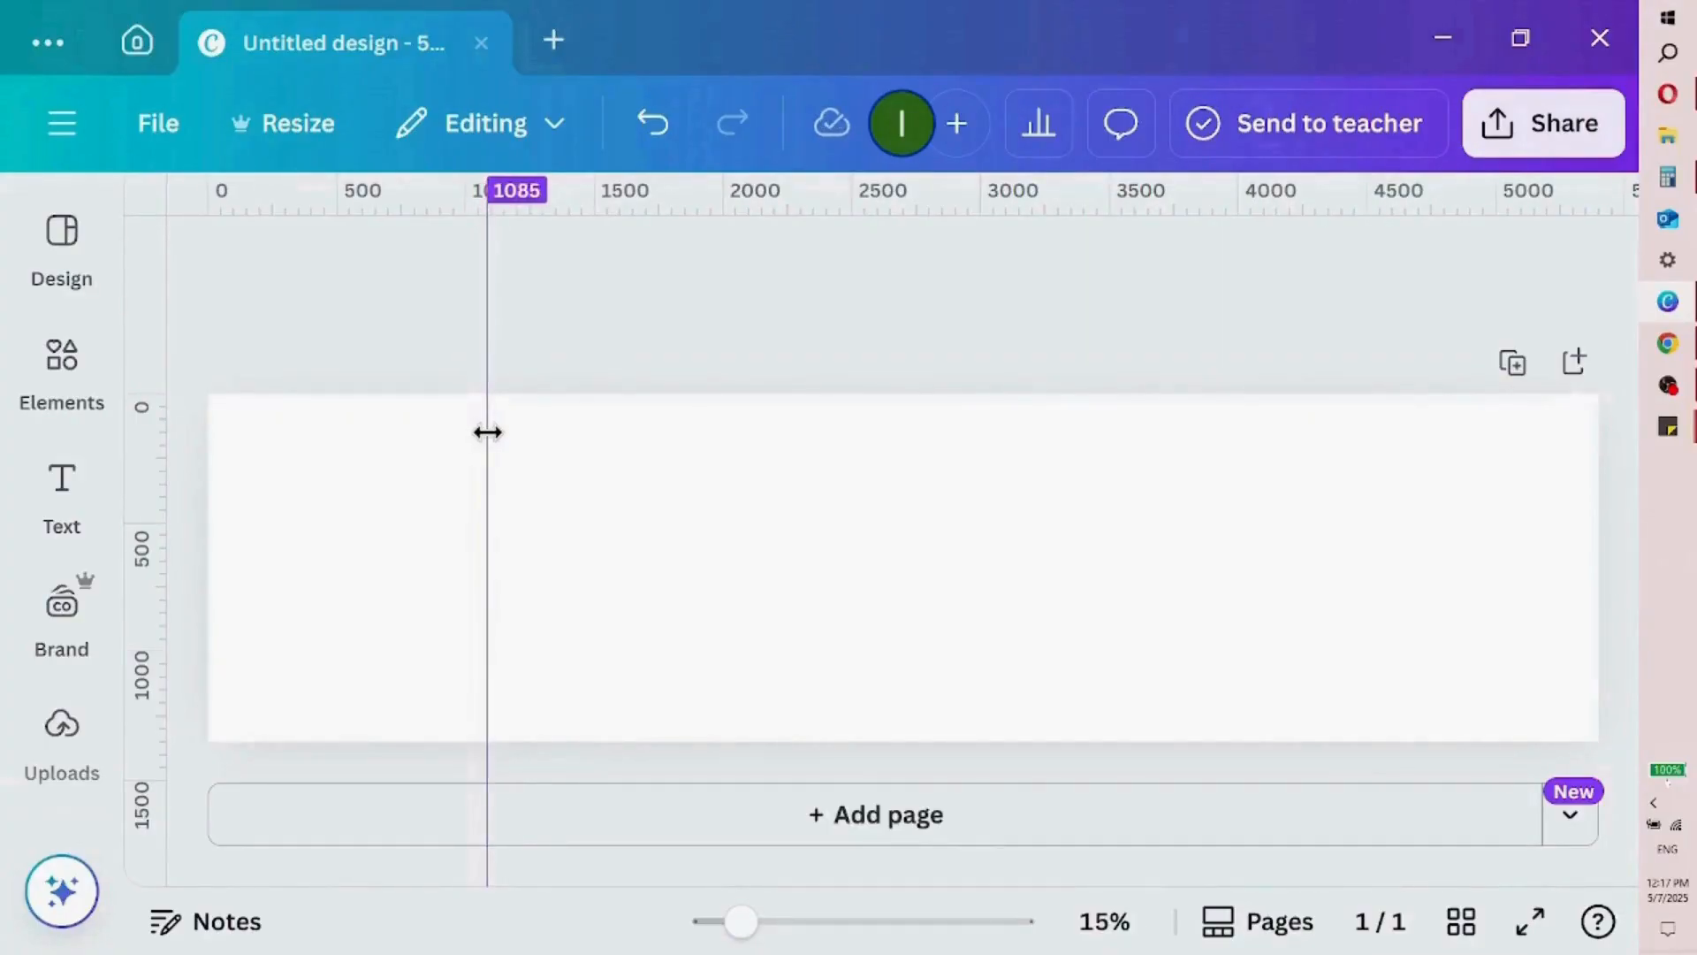
left_click_drag(487, 432, 487, 431)
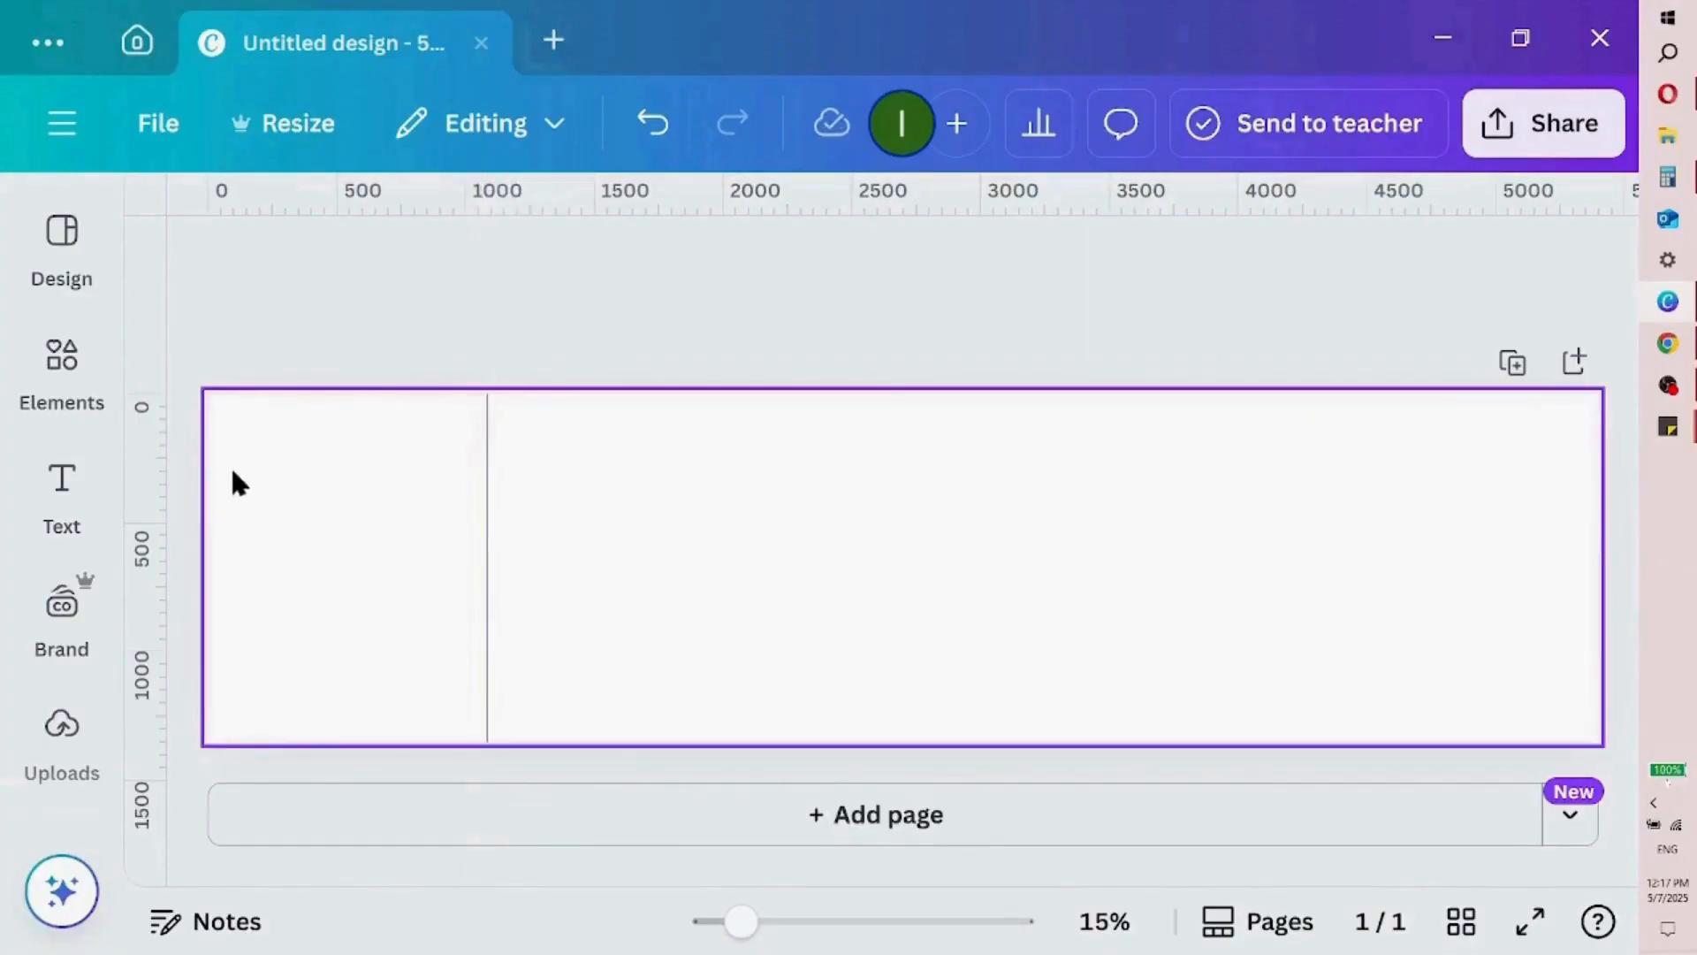
left_click_drag(159, 474, 772, 425)
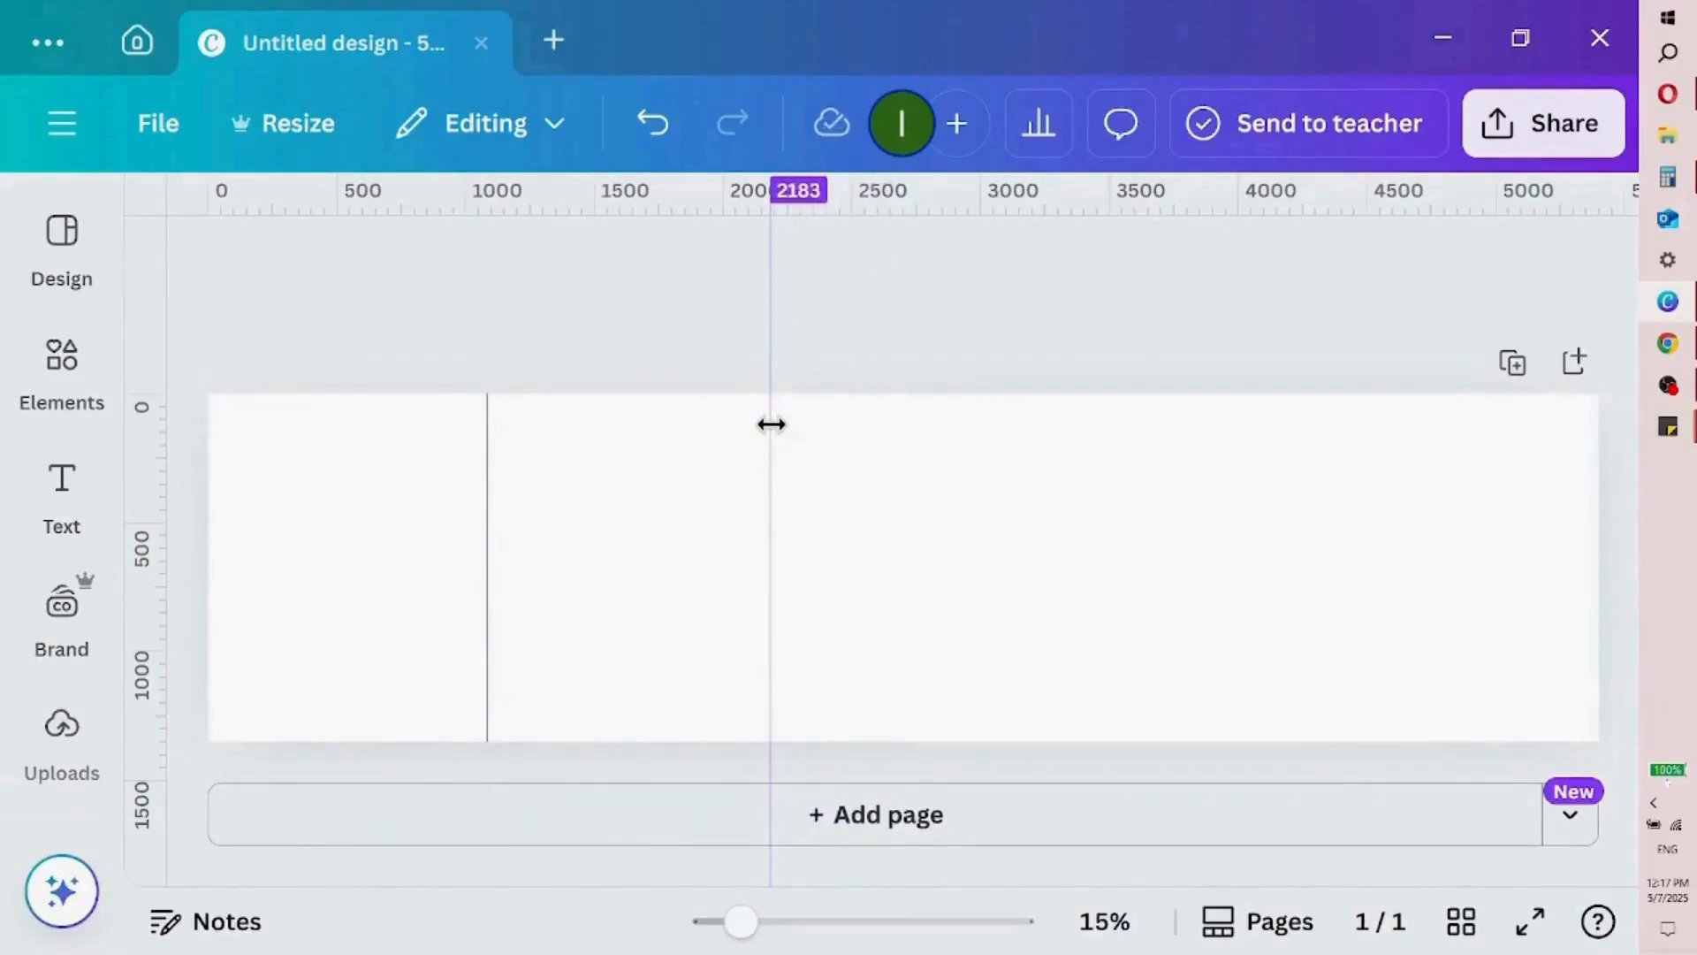
left_click_drag(770, 424, 767, 424)
left_click_drag(153, 410, 1056, 450)
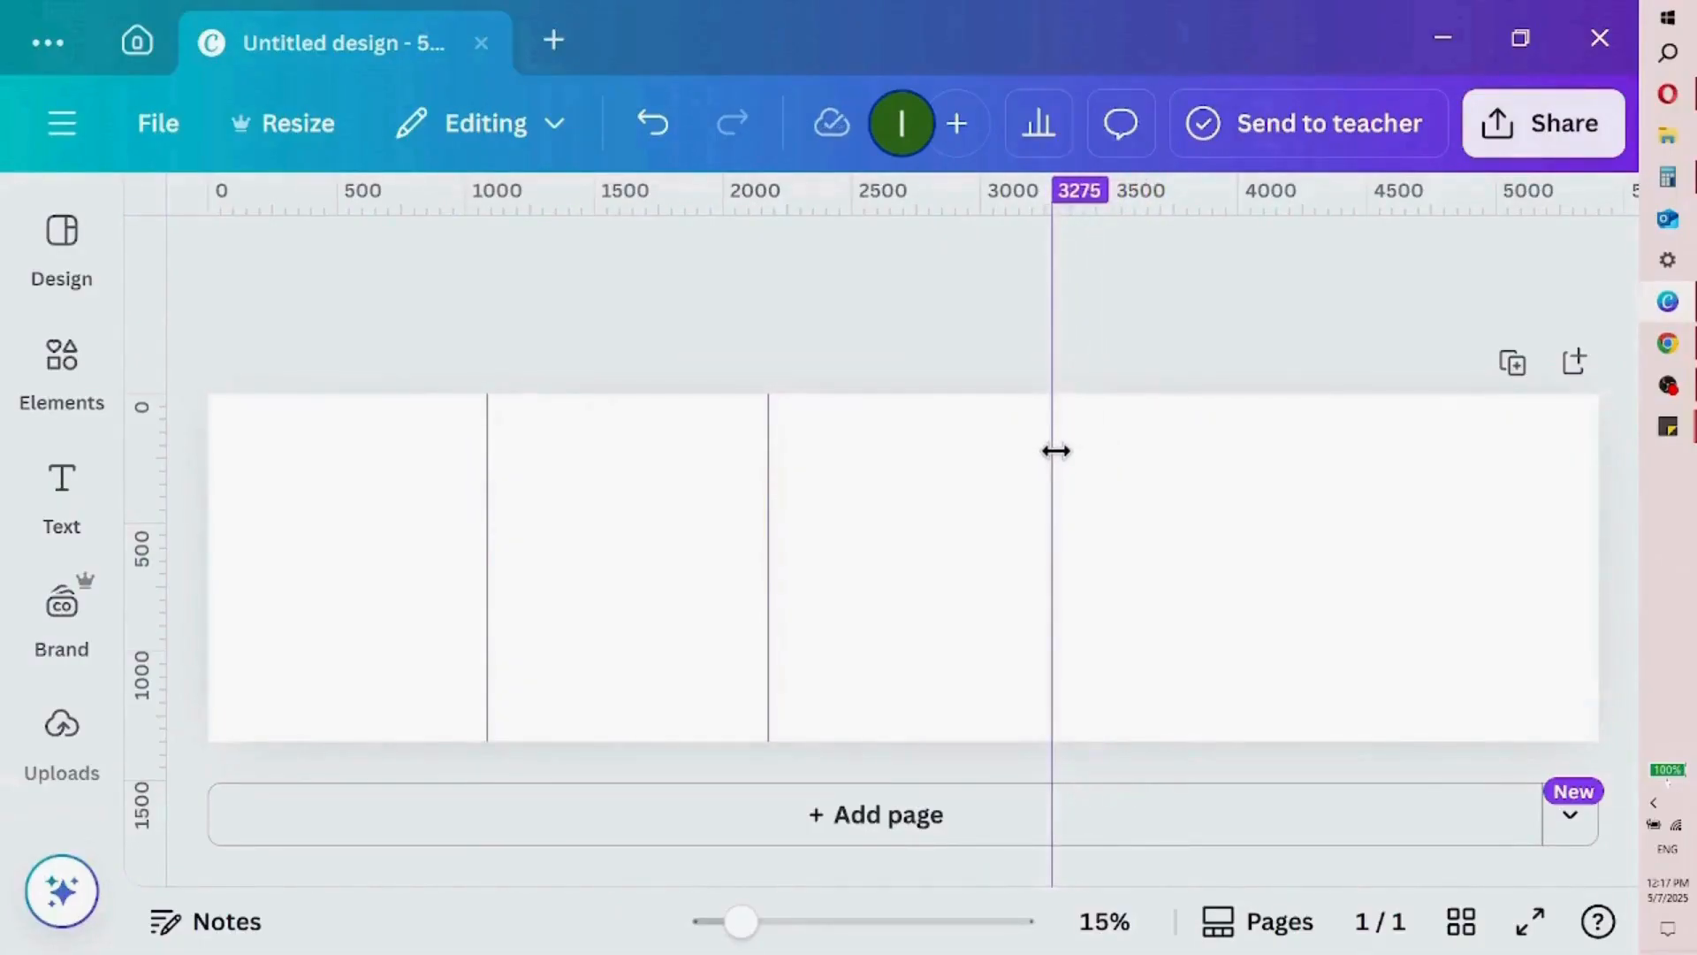
left_click_drag(1050, 451, 1047, 451)
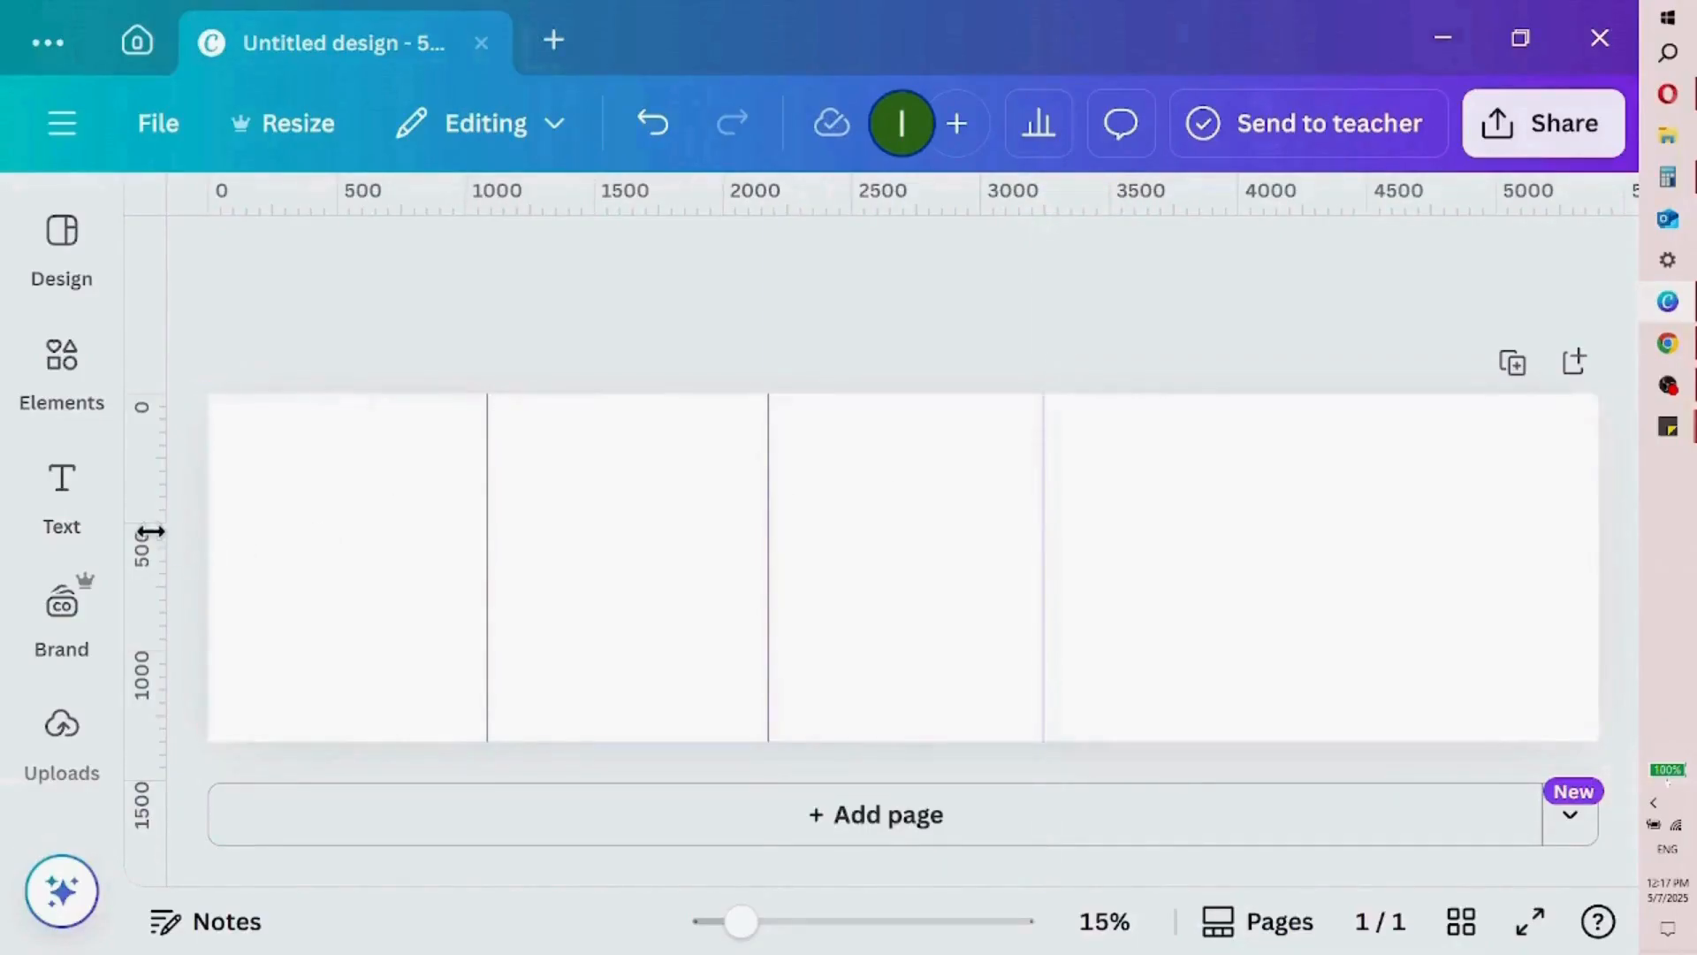
left_click_drag(150, 530, 1327, 443)
Add the "financial STRATEGY" font combination to the page and move it into the first panel
left_click(77, 517)
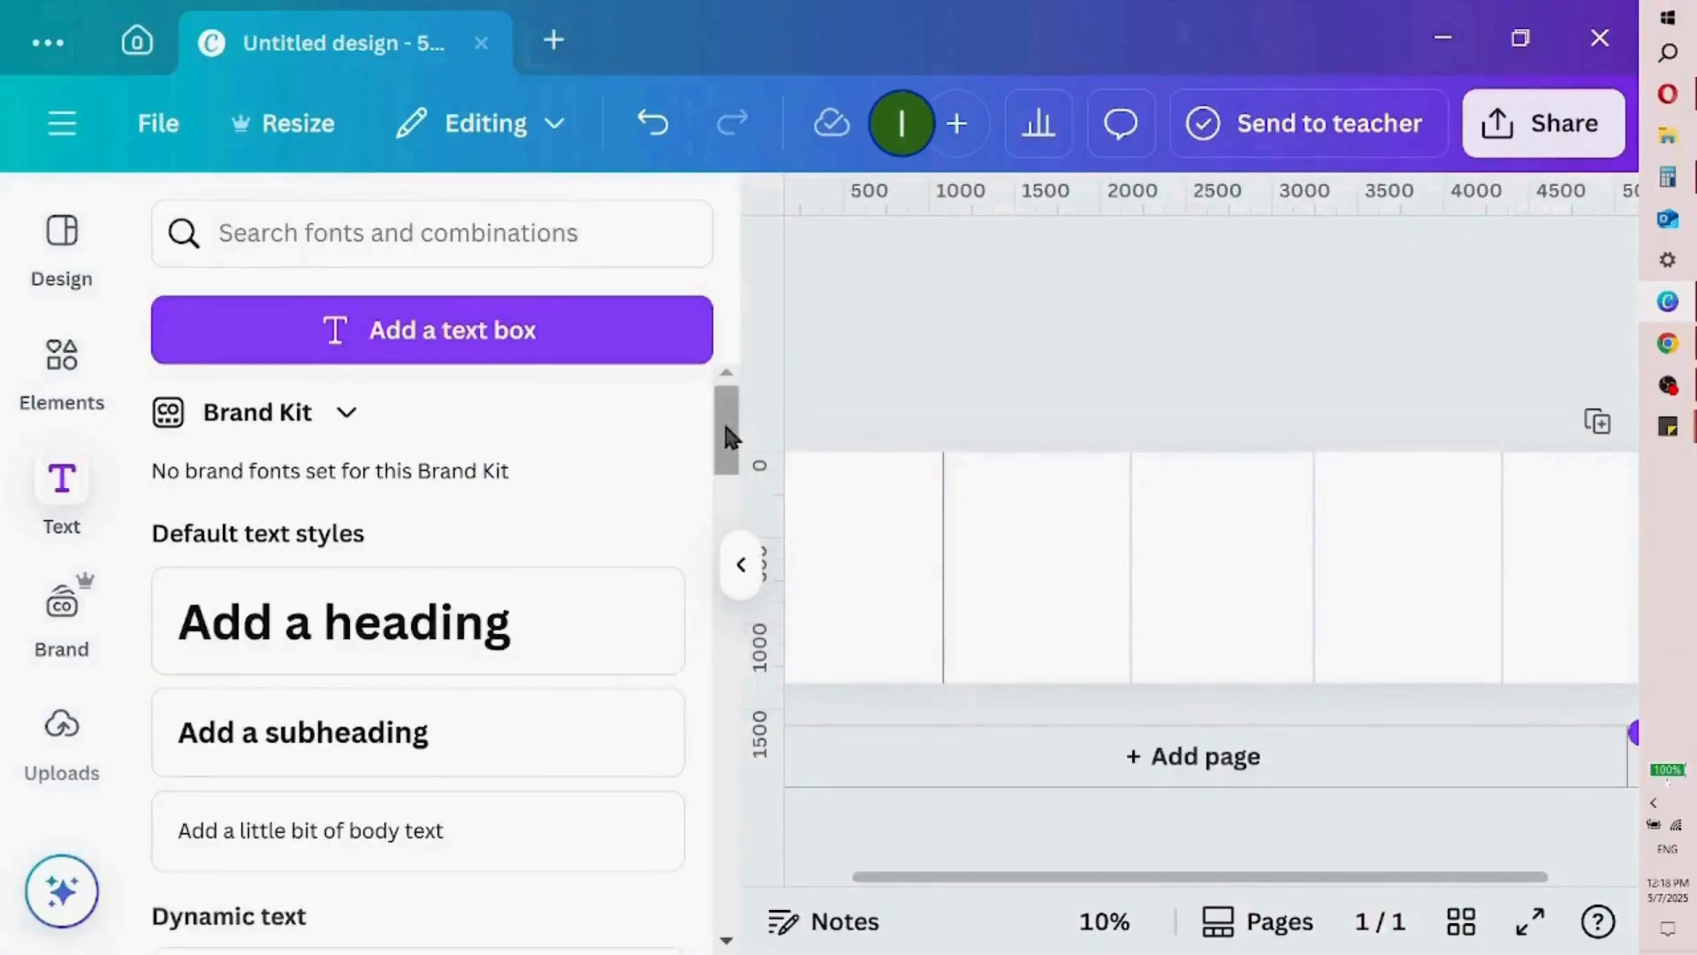
left_click_drag(725, 434, 725, 607)
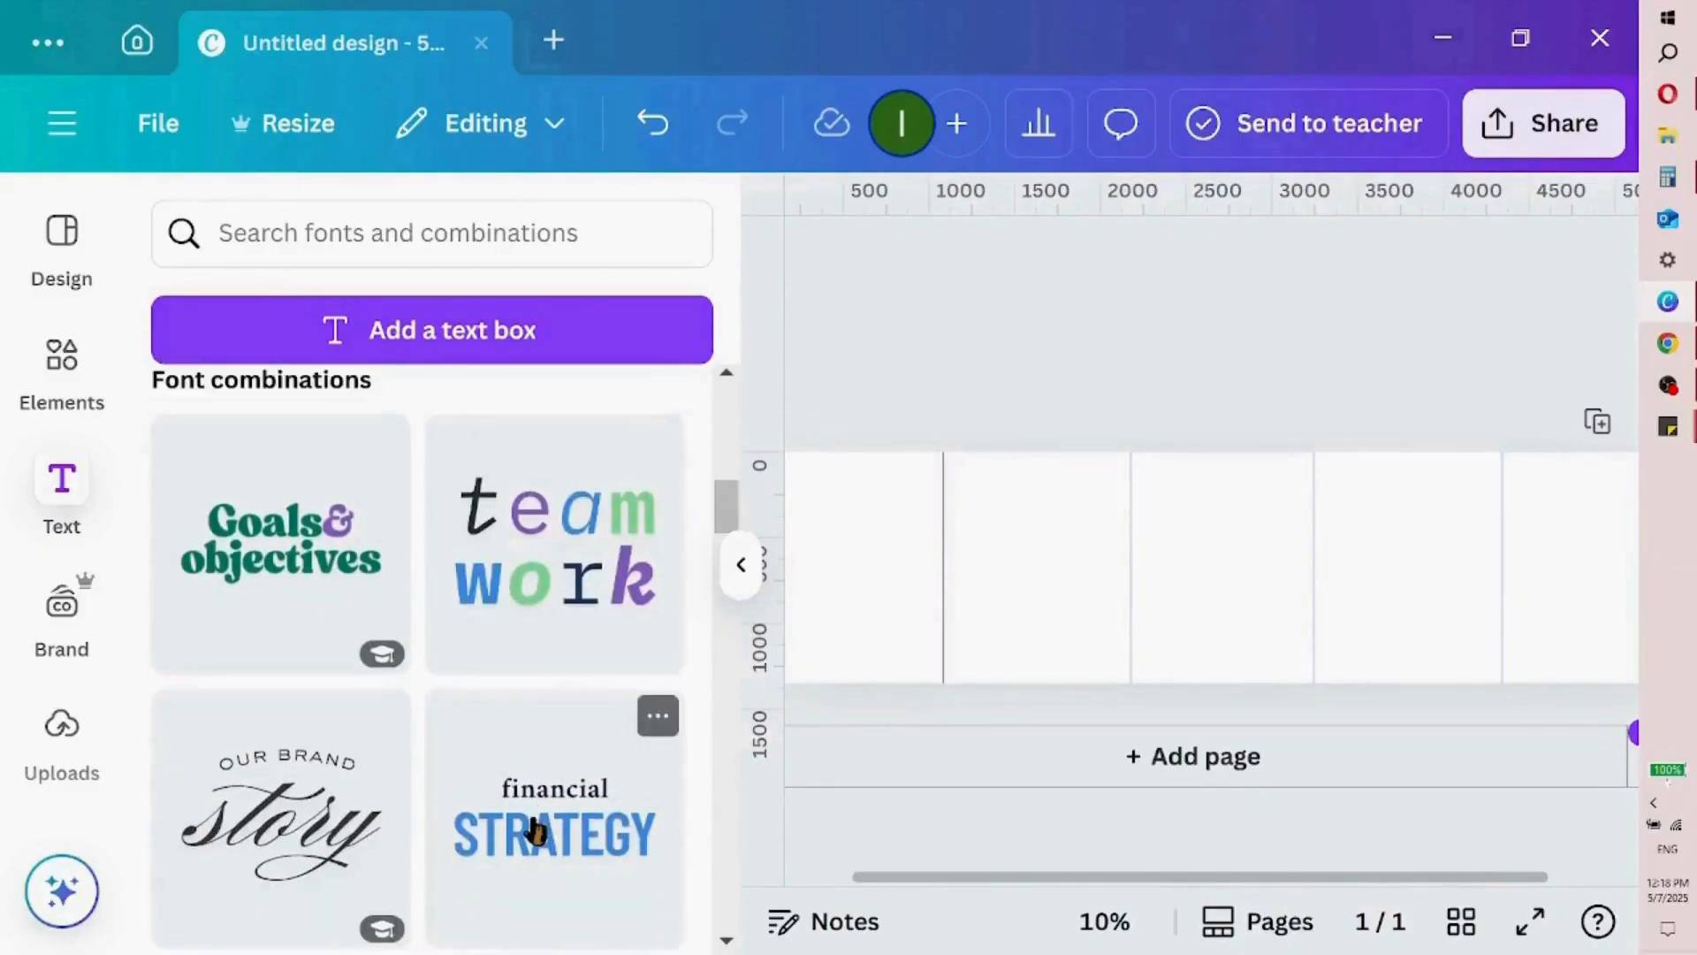
left_click(536, 831)
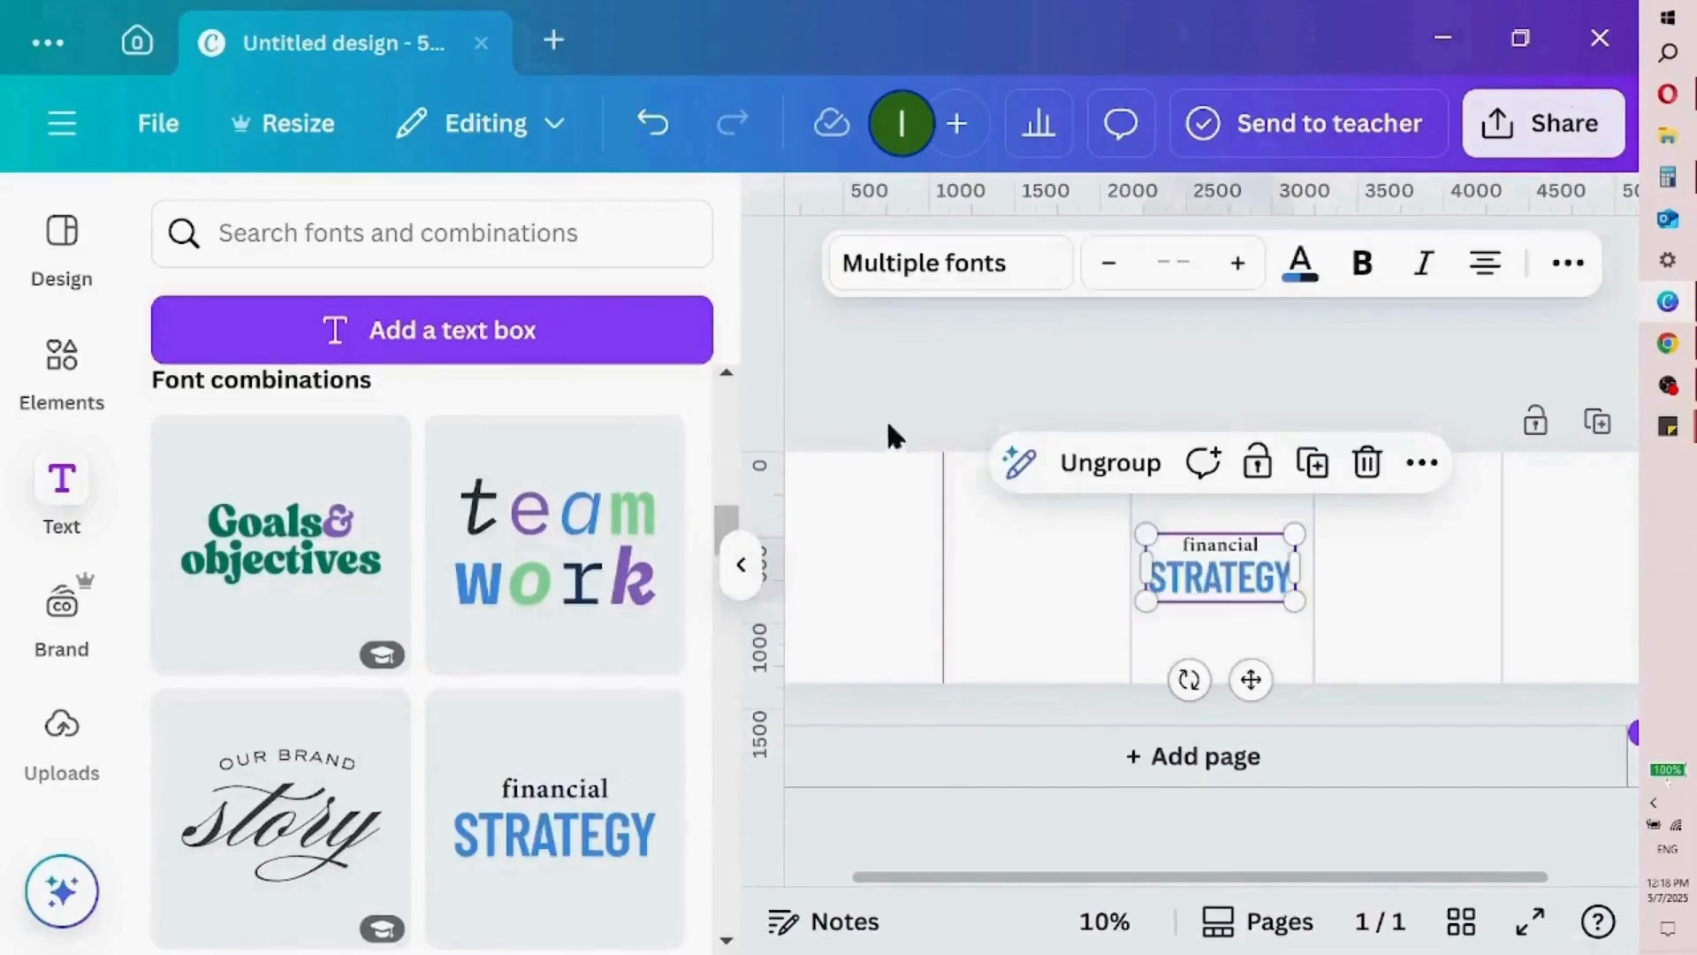
left_click(741, 564)
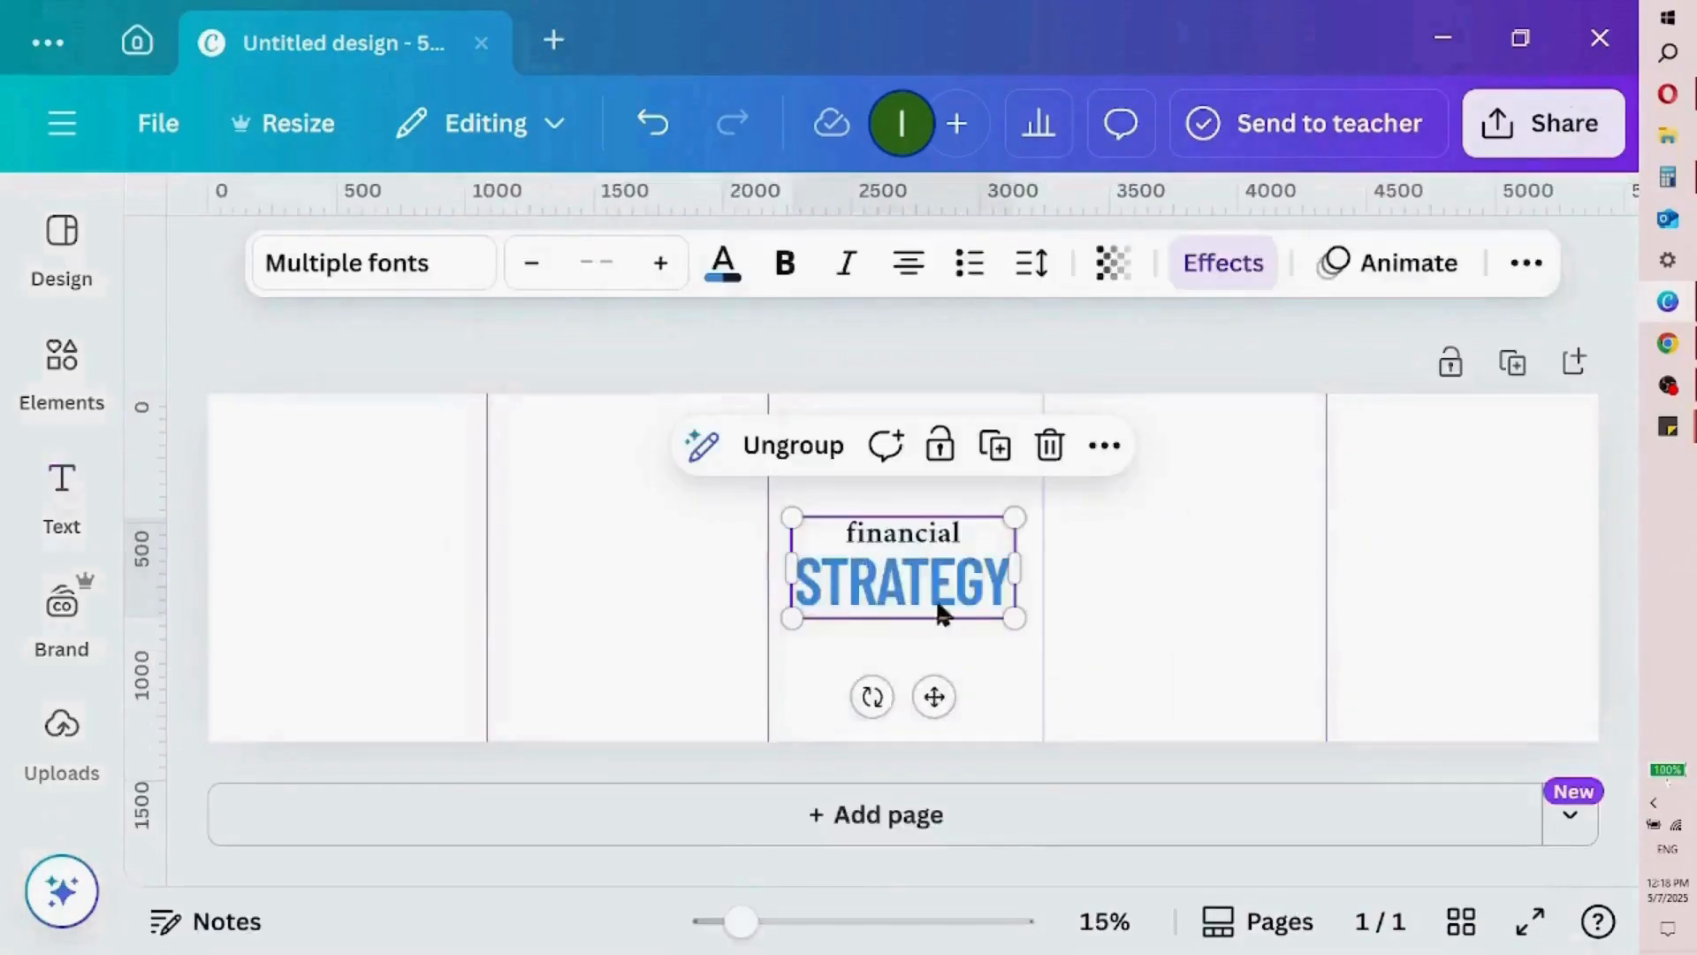
left_click_drag(949, 584, 354, 527)
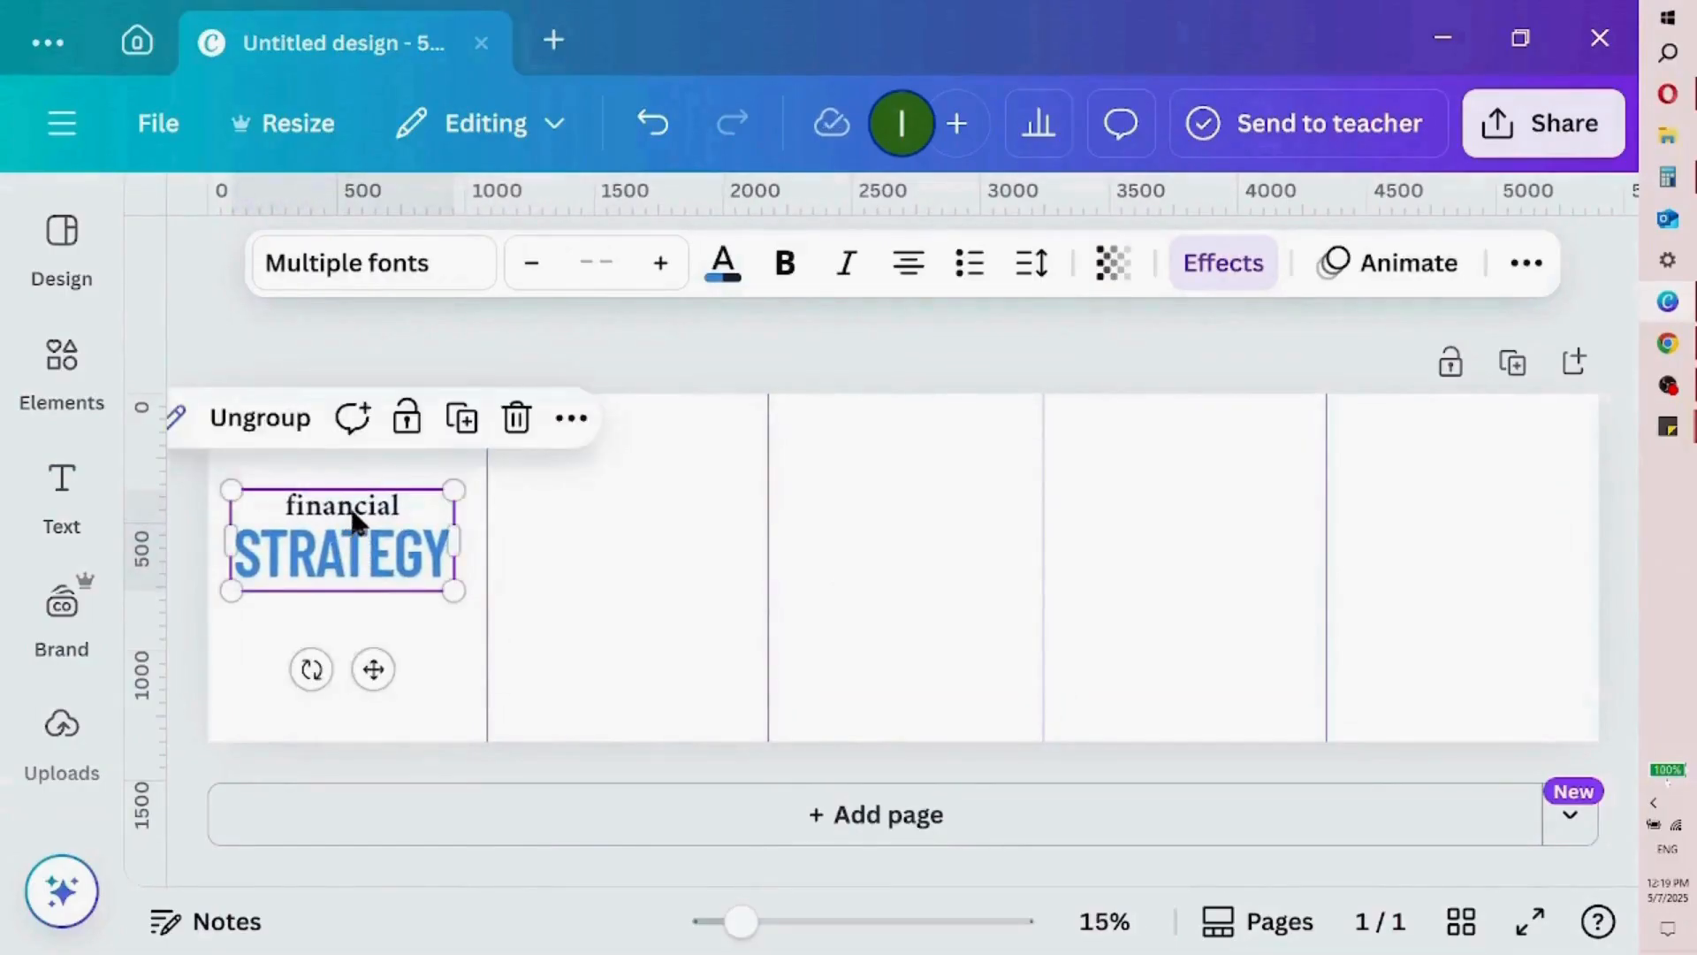
Duplicate the "financial STRATEGY" text group into each of the other four panels, evenly spaced at the same height
right_click(389, 562)
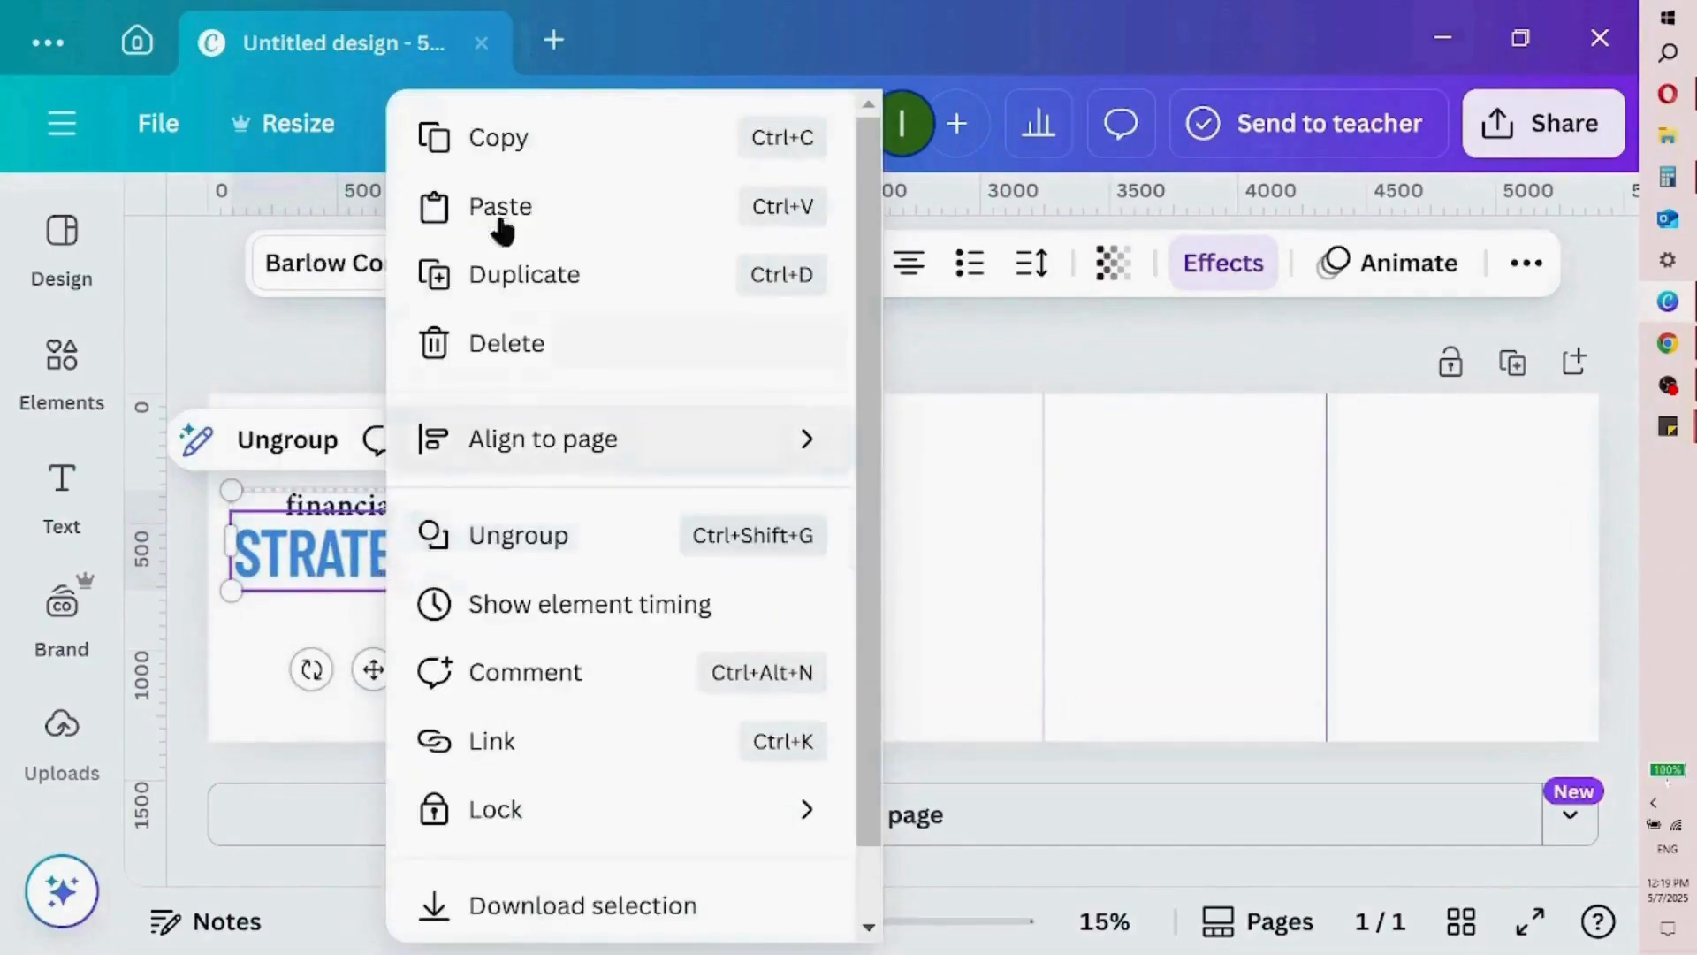
left_click(581, 281)
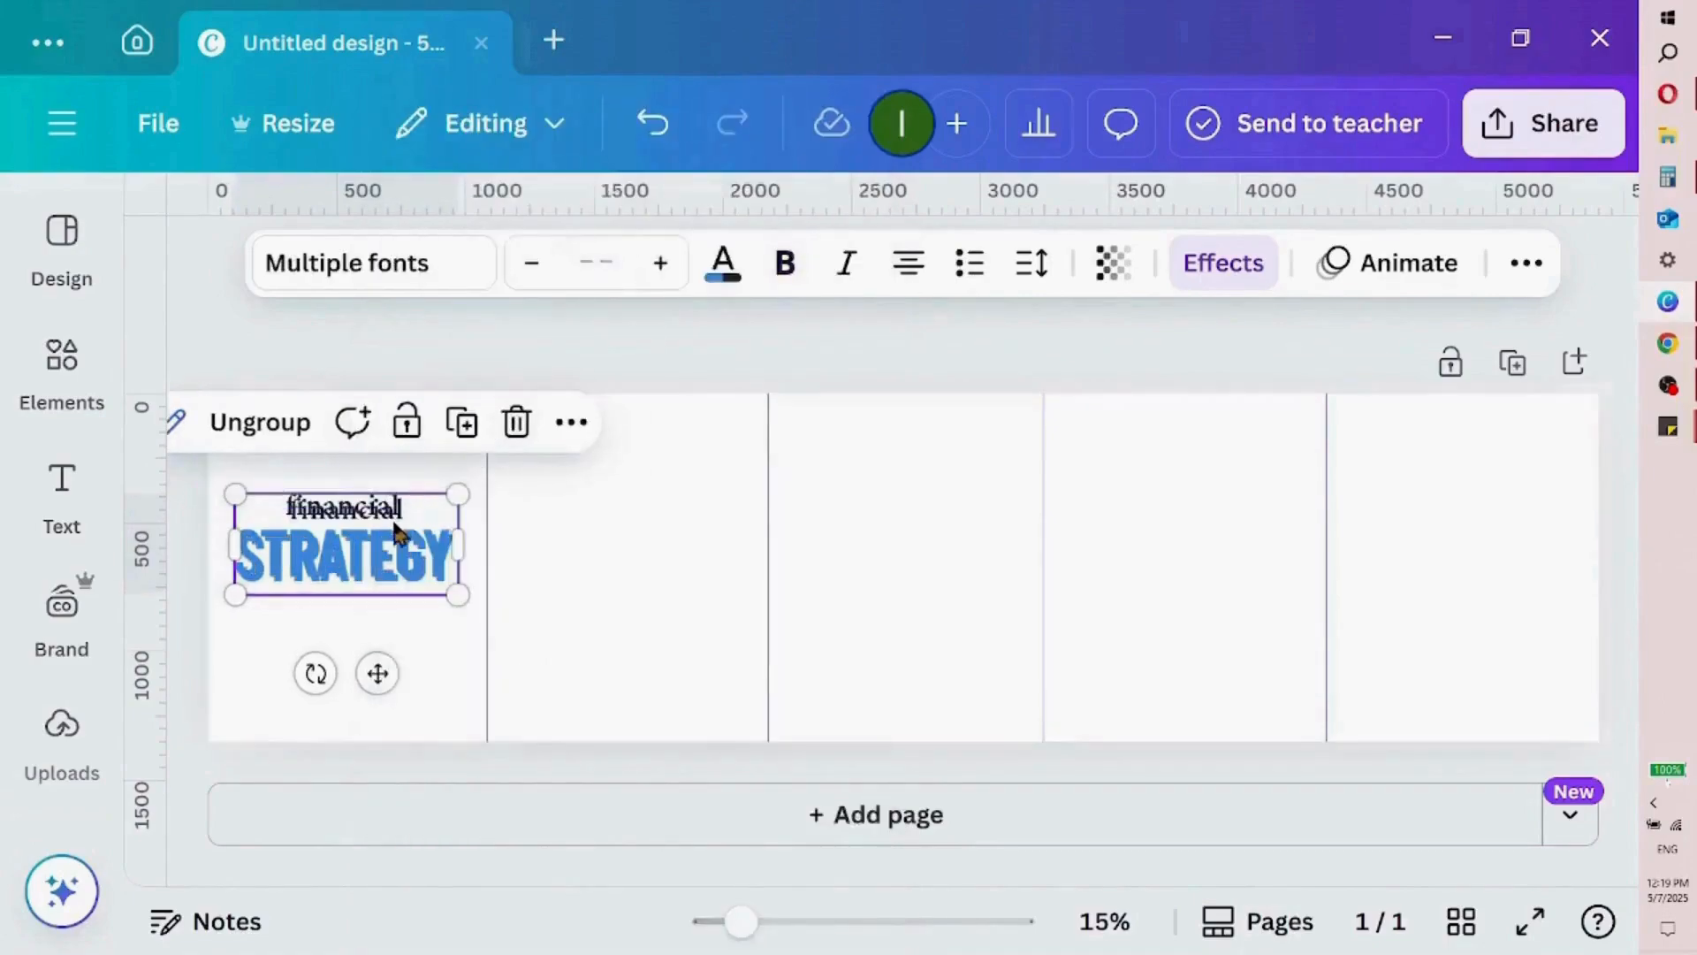
left_click_drag(379, 561, 642, 542)
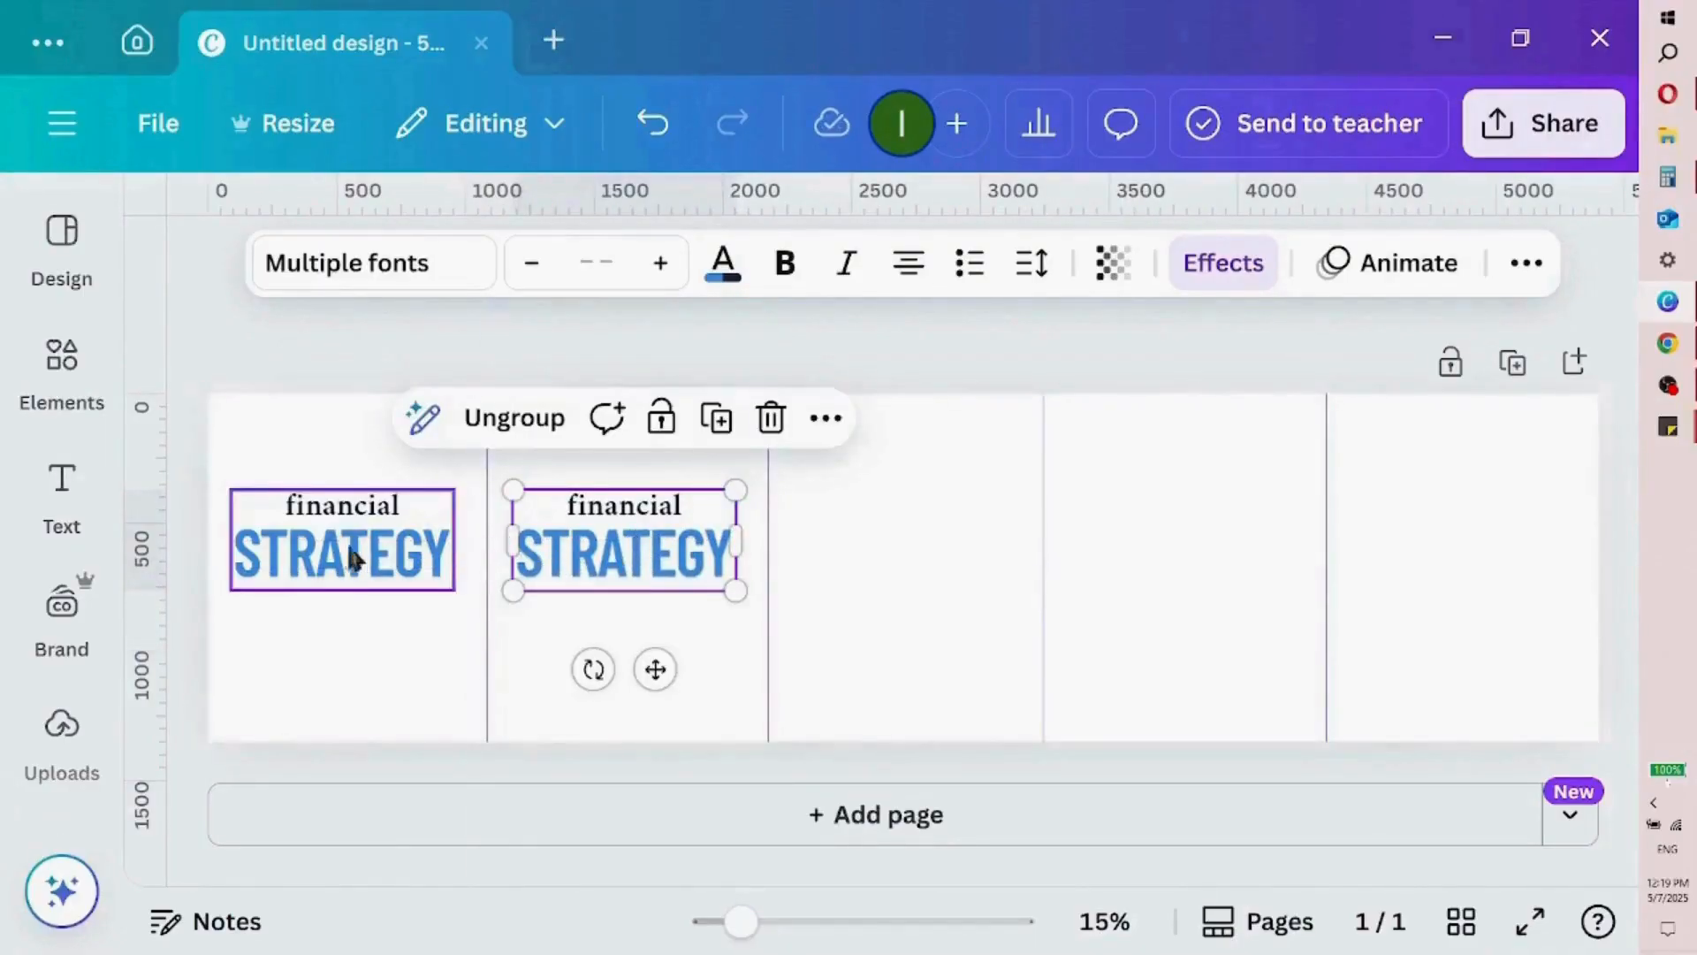
right_click(680, 557)
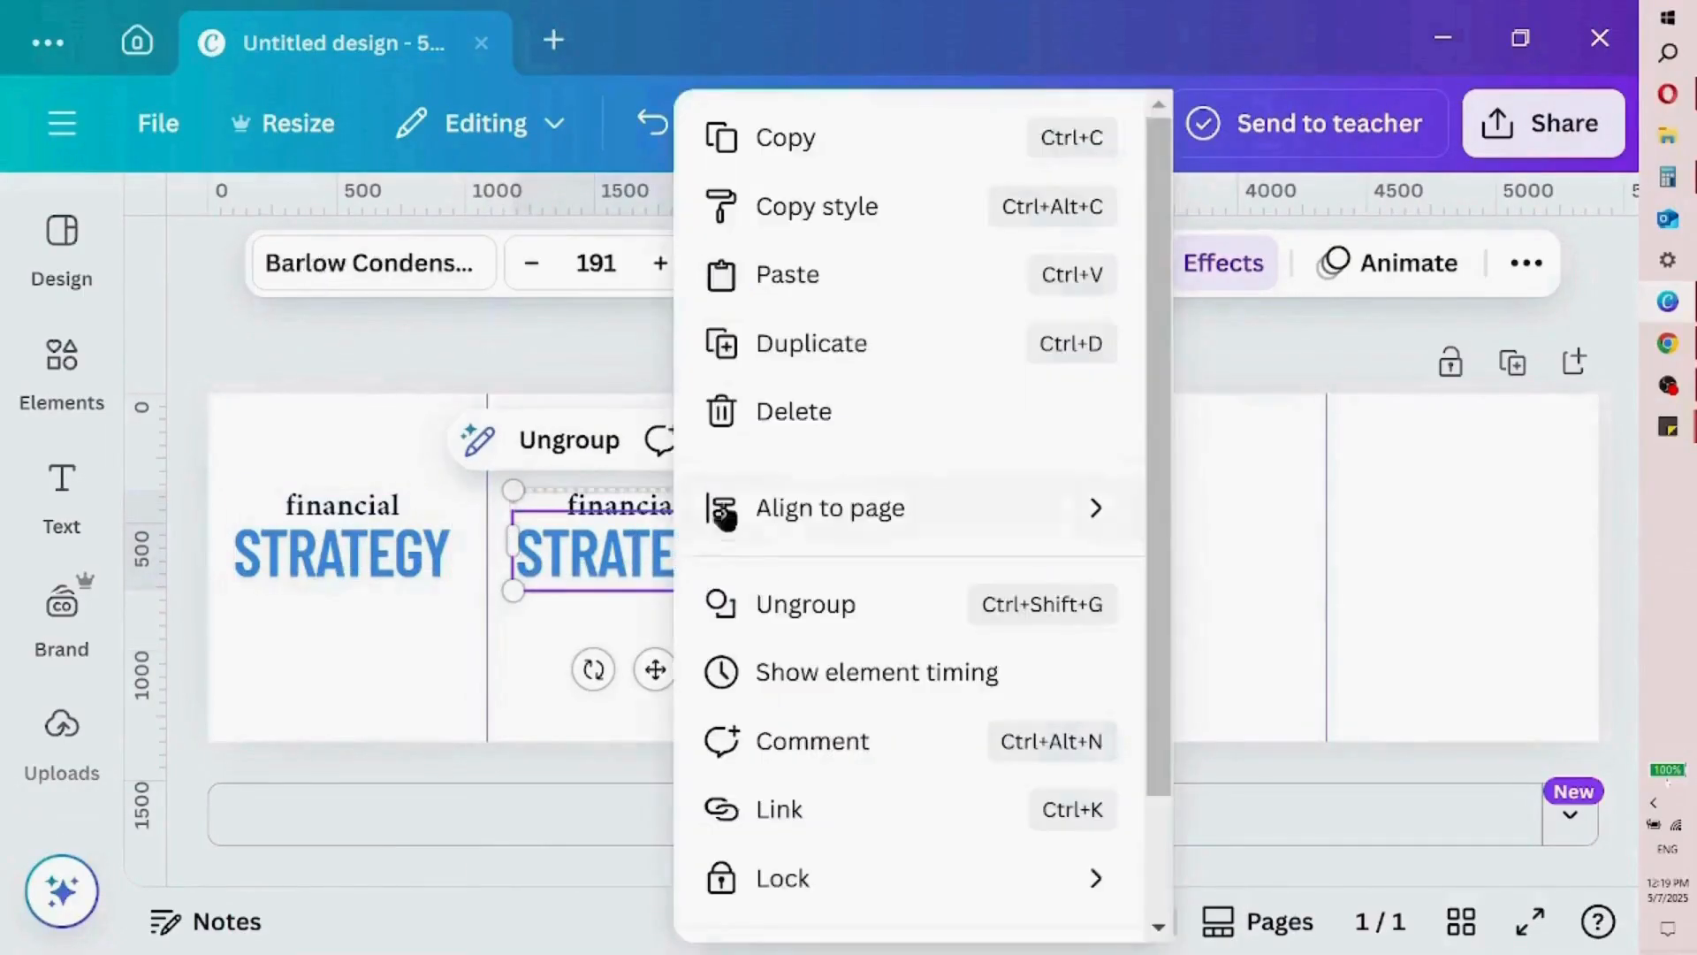
left_click(898, 345)
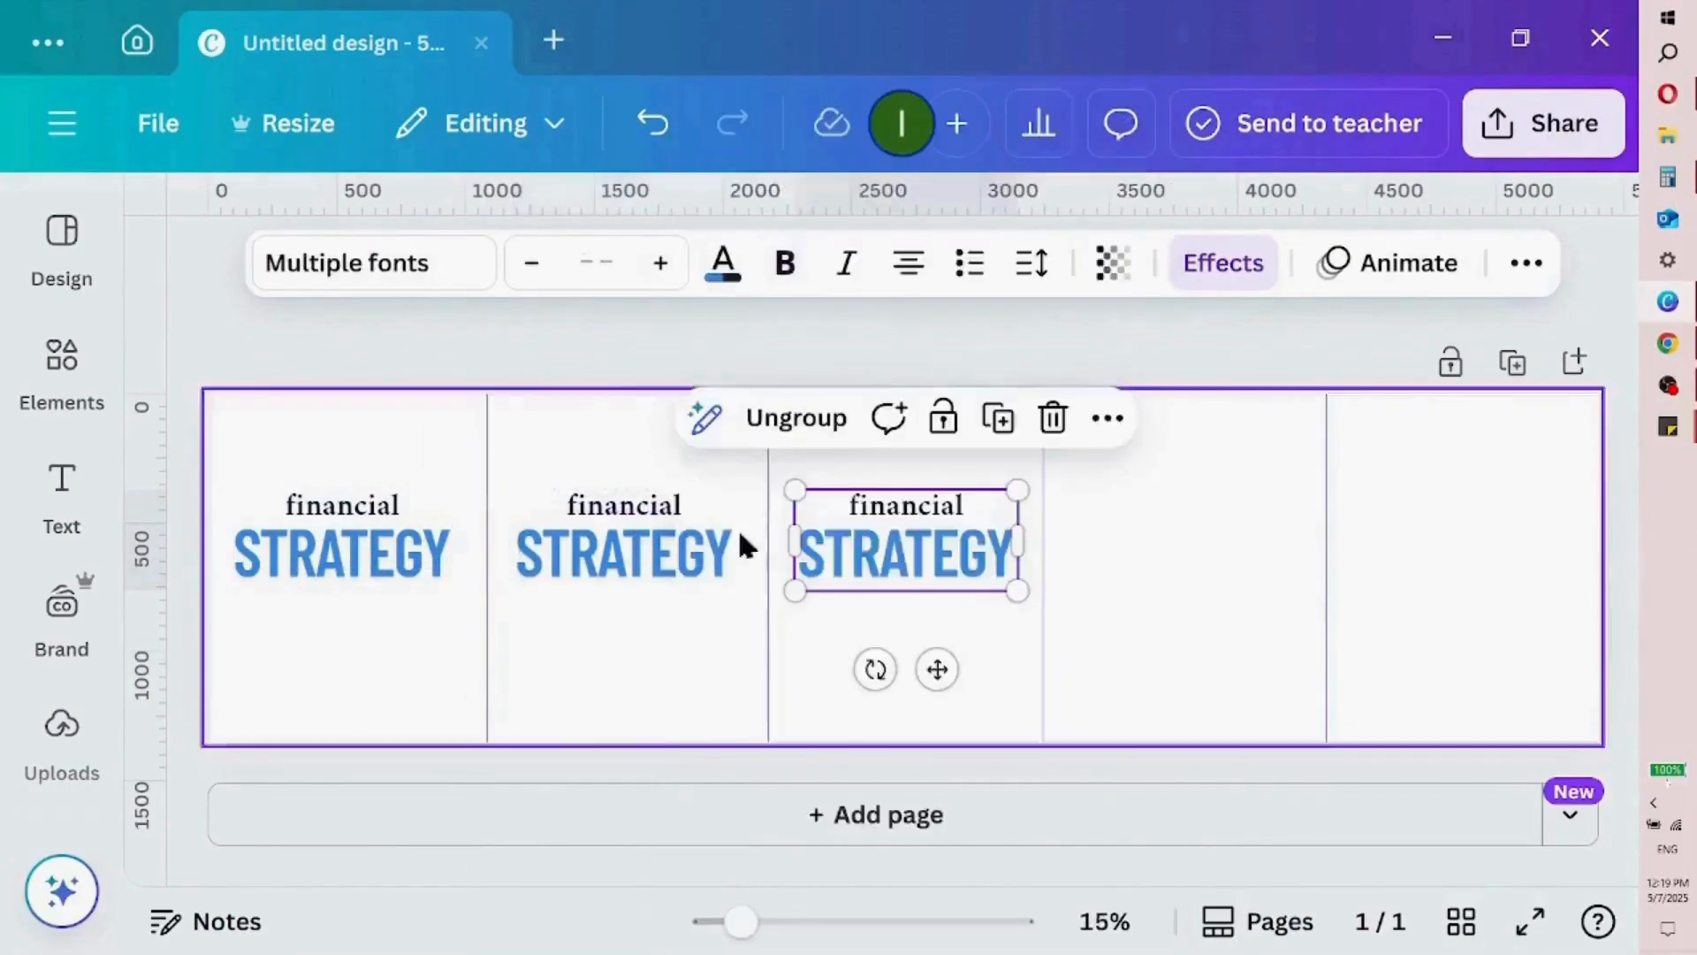
right_click(920, 562)
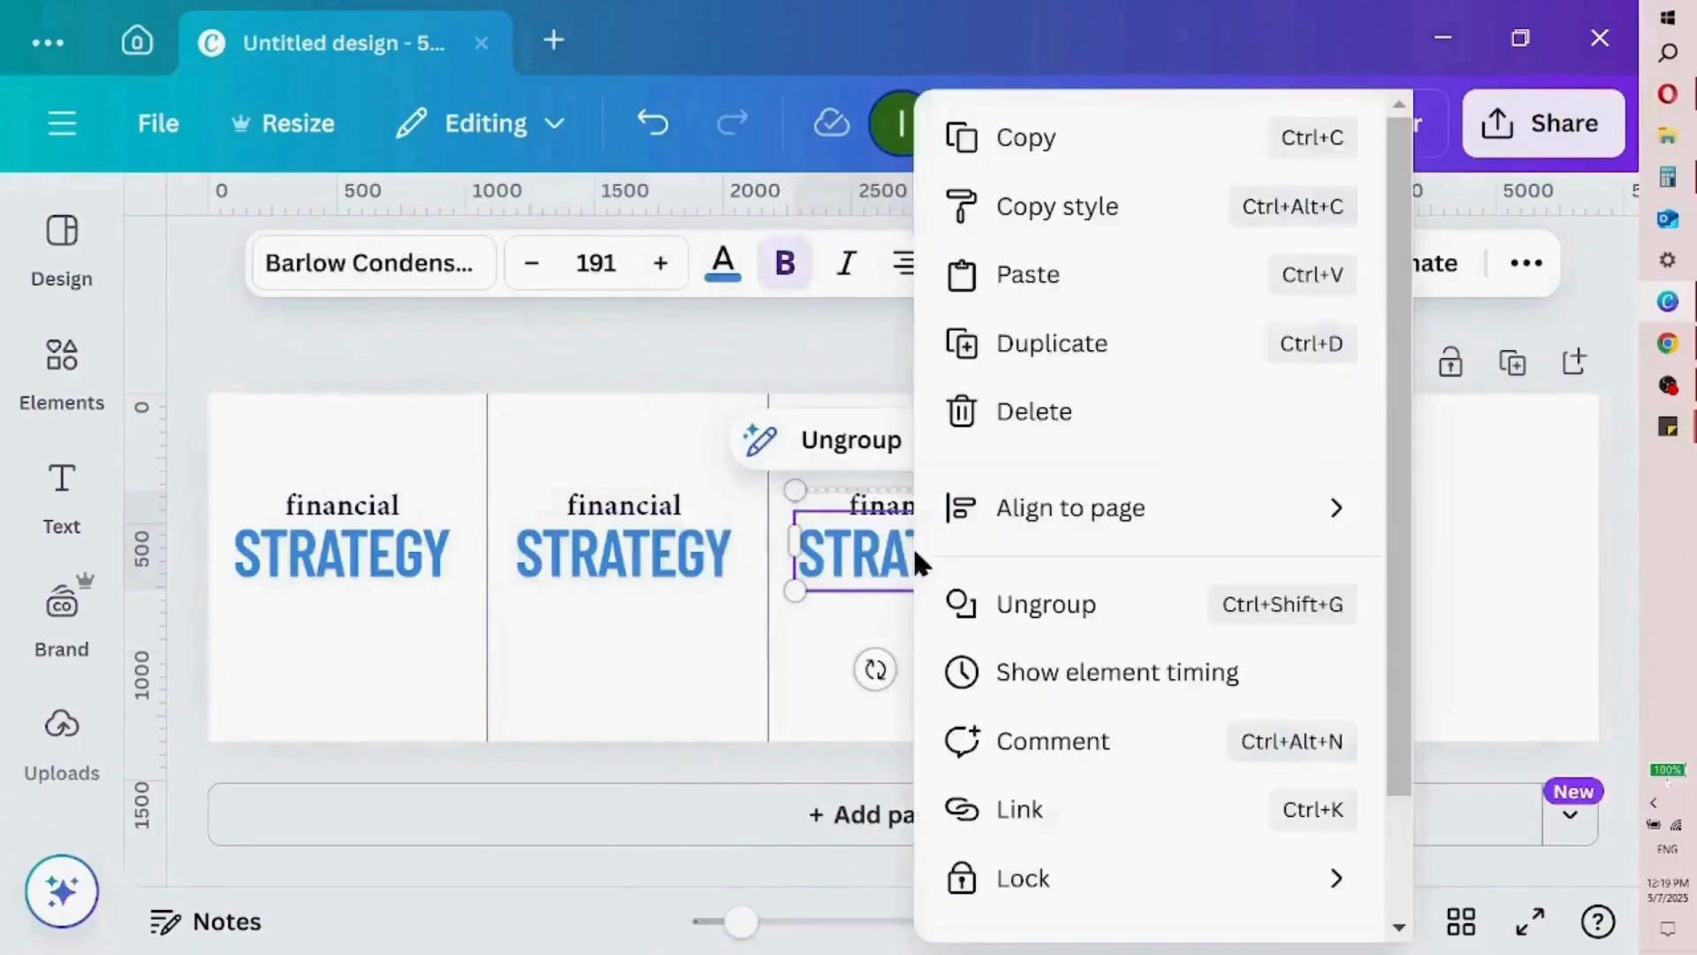
left_click(1065, 364)
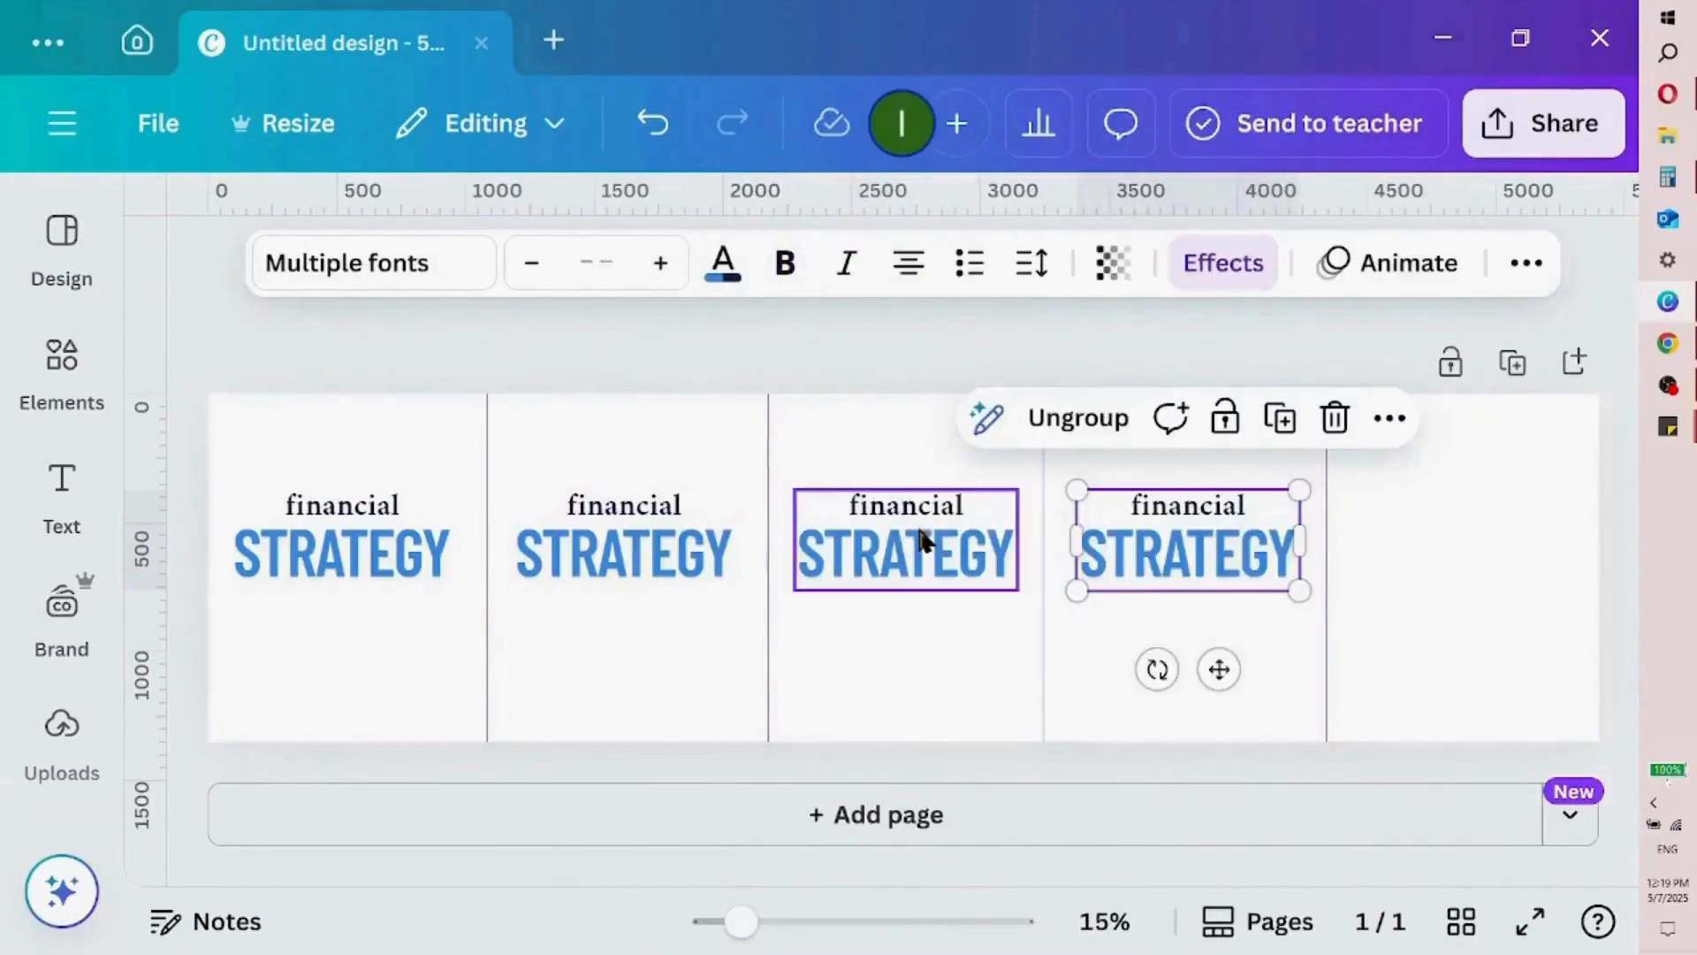
left_click(1280, 417)
Fill the page background with the yellow-to-pink preset gradient
left_click(859, 458)
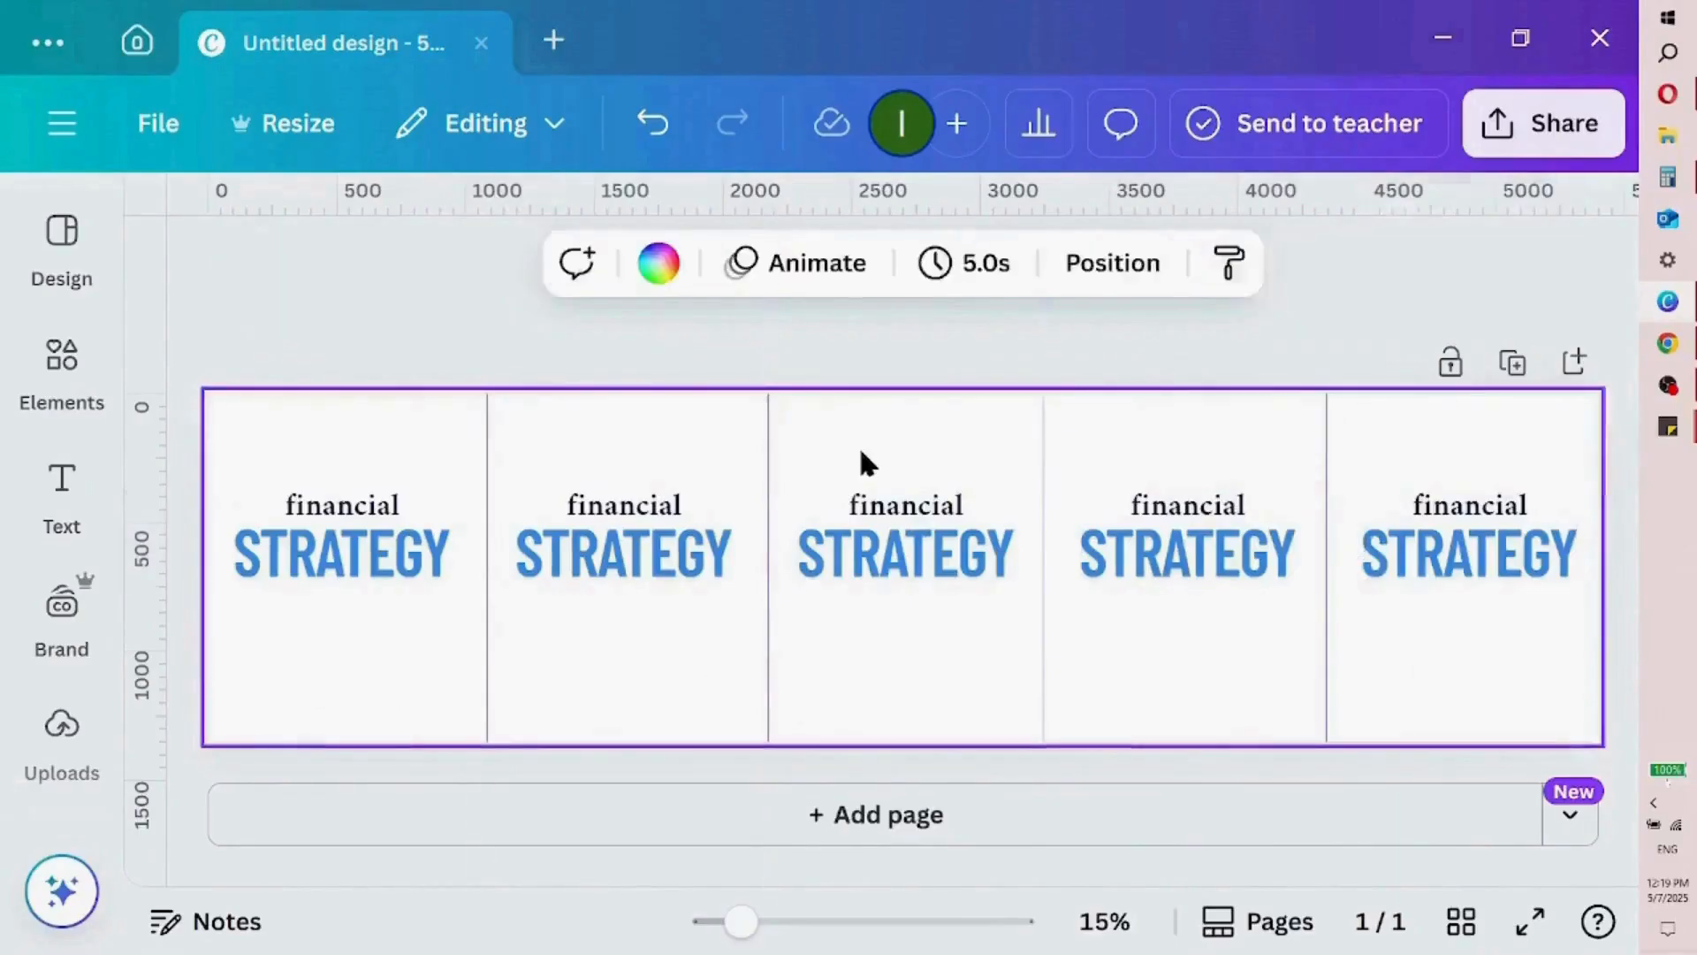
left_click(676, 278)
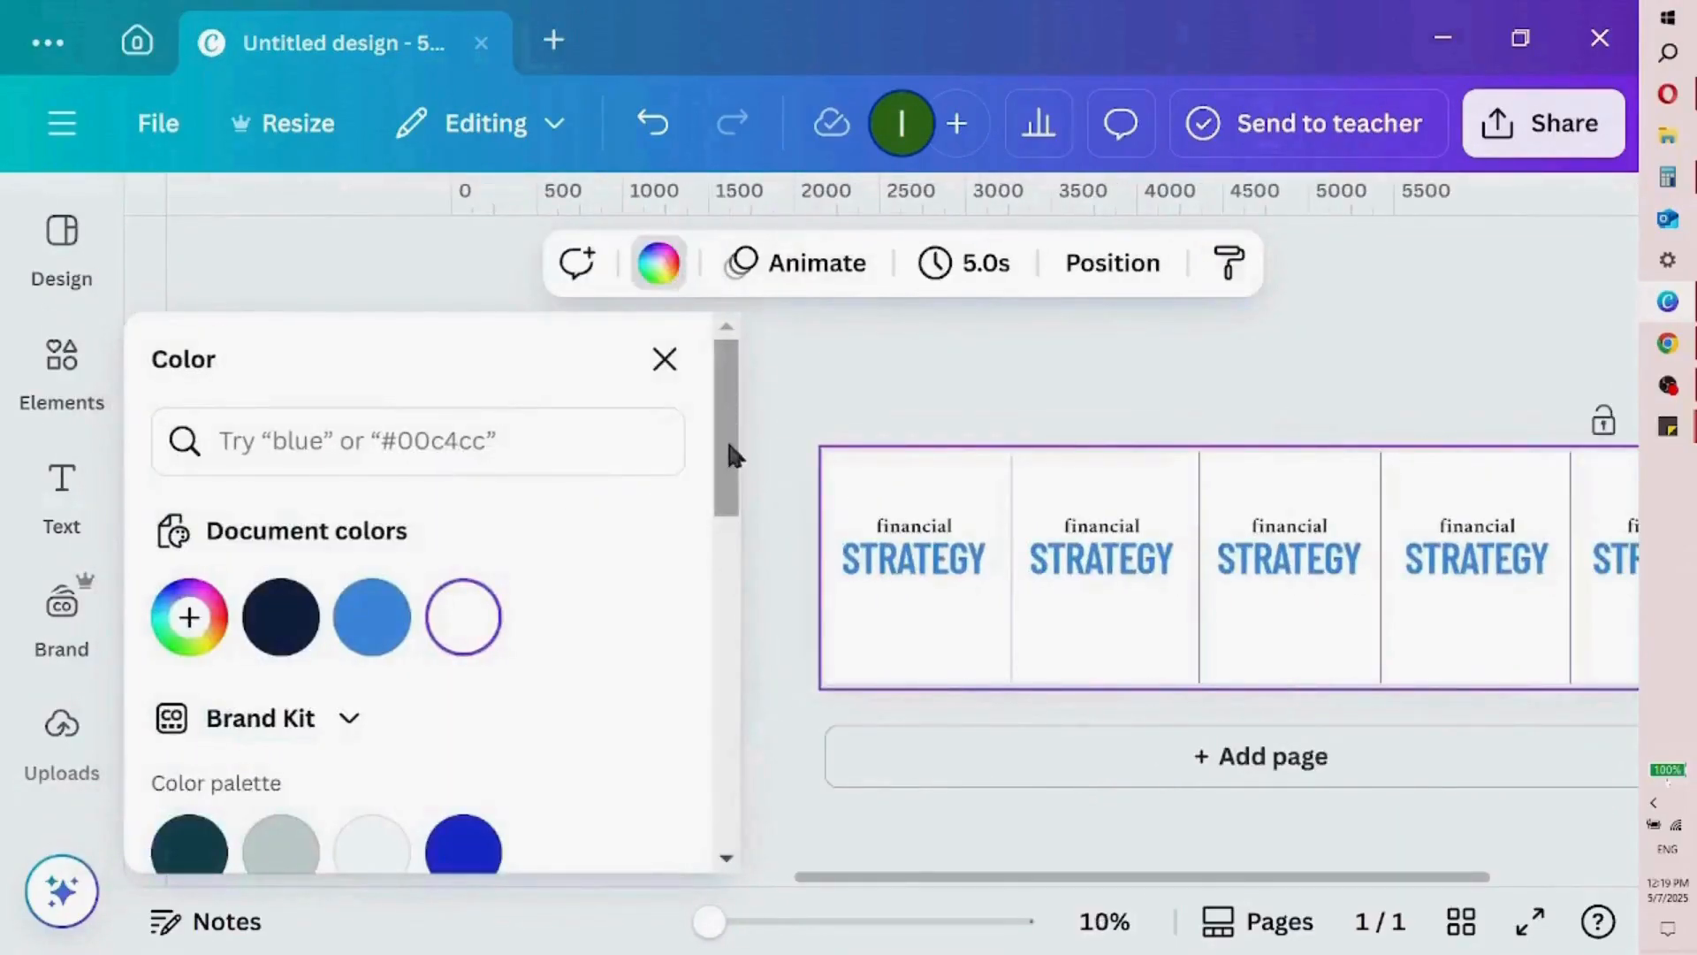
left_click_drag(718, 432, 727, 686)
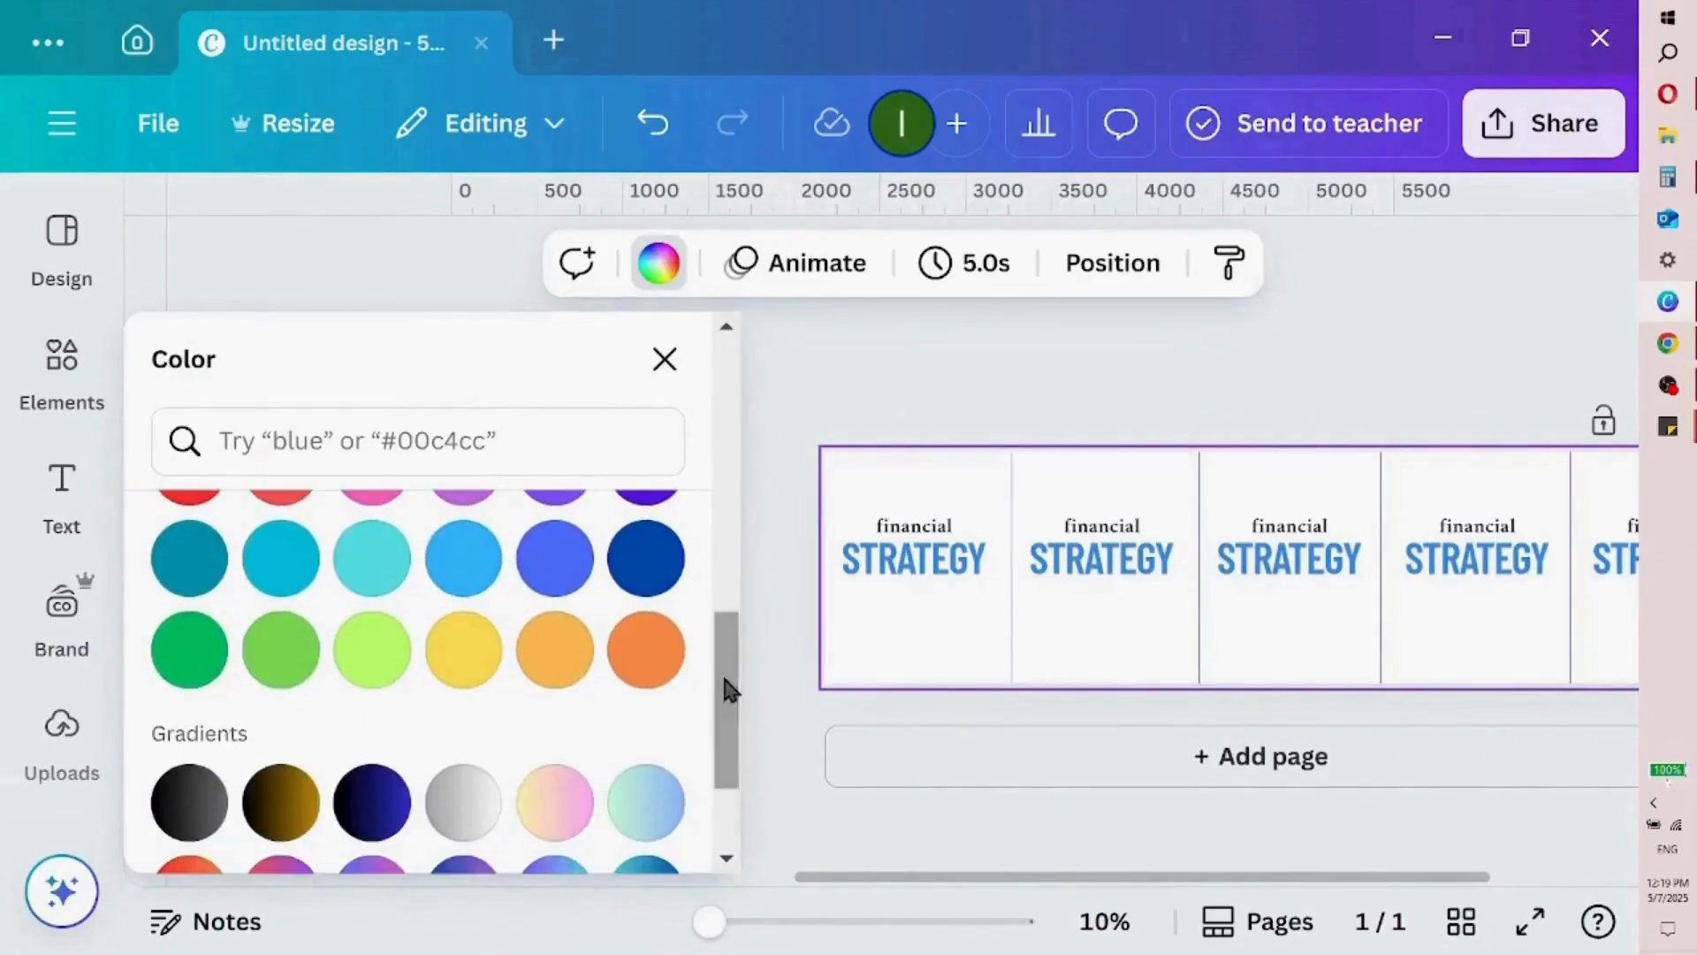
left_click(618, 814)
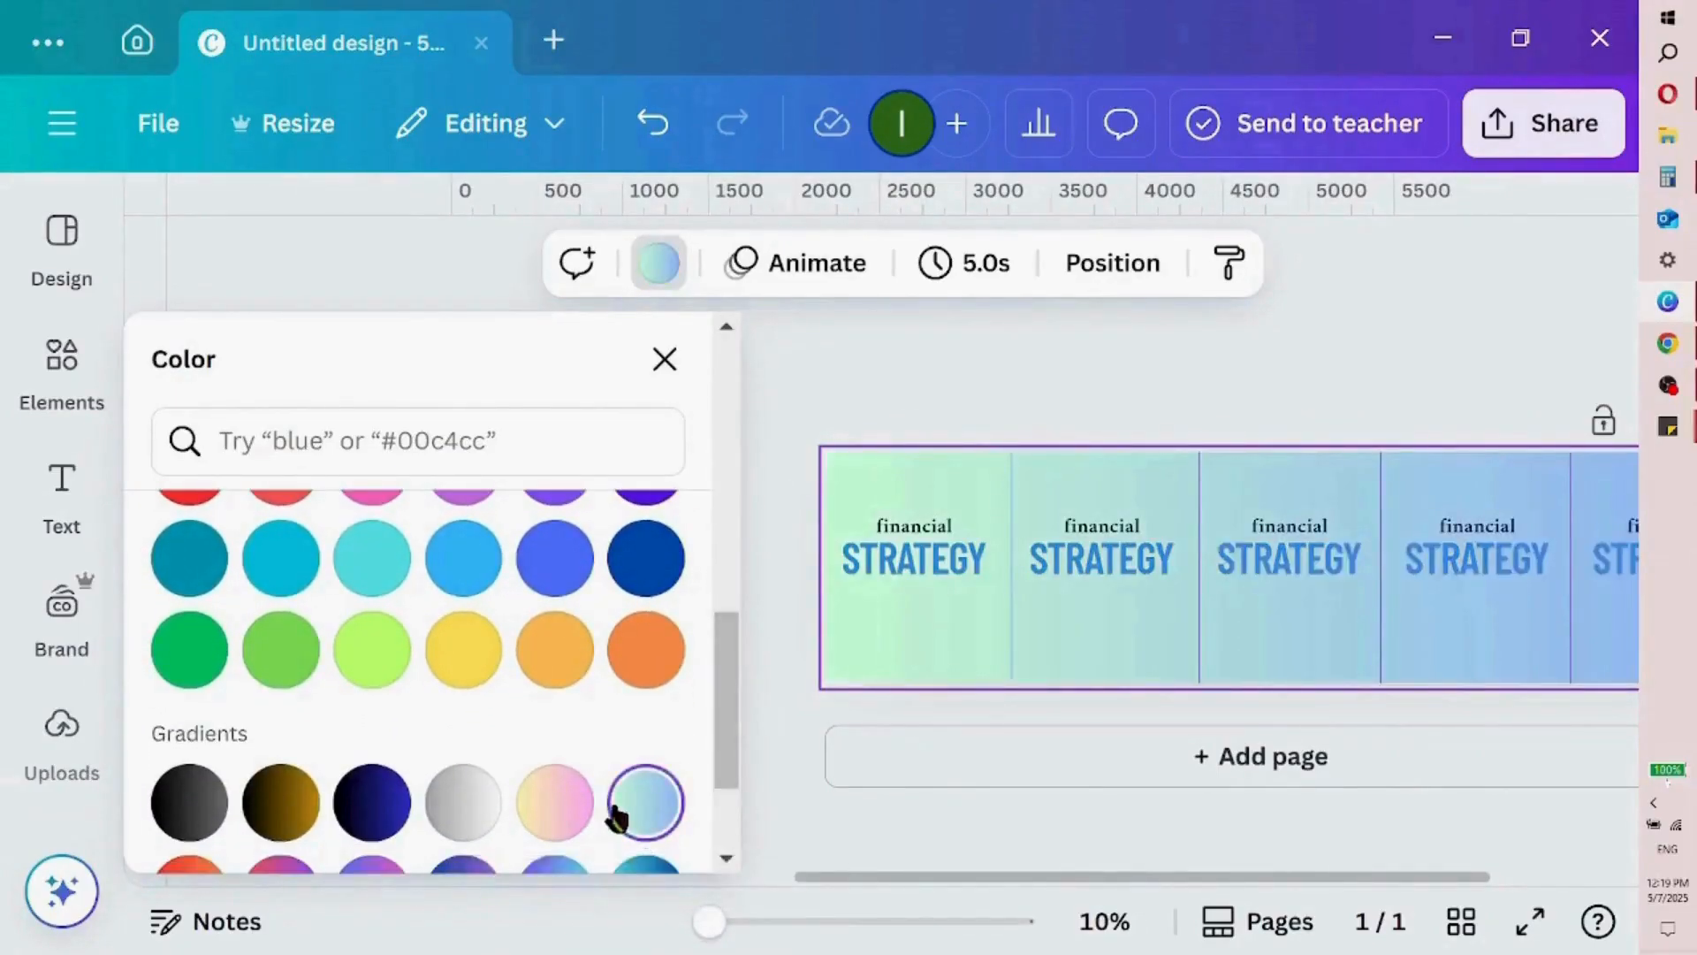
left_click(553, 803)
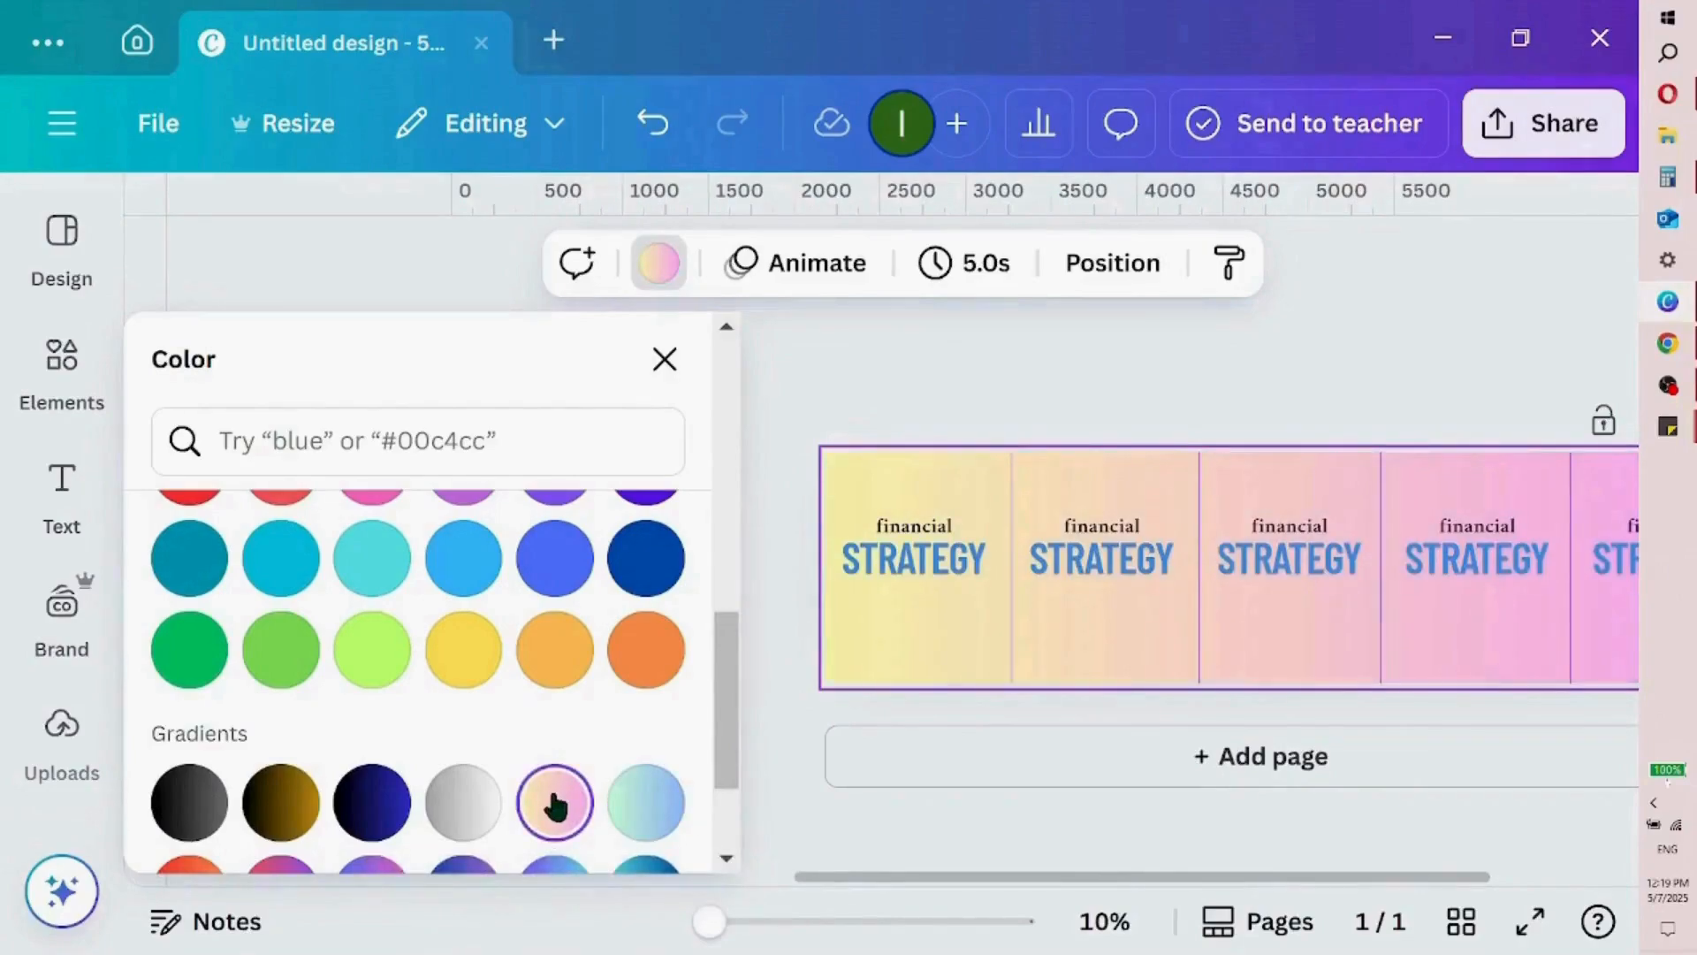
left_click(670, 364)
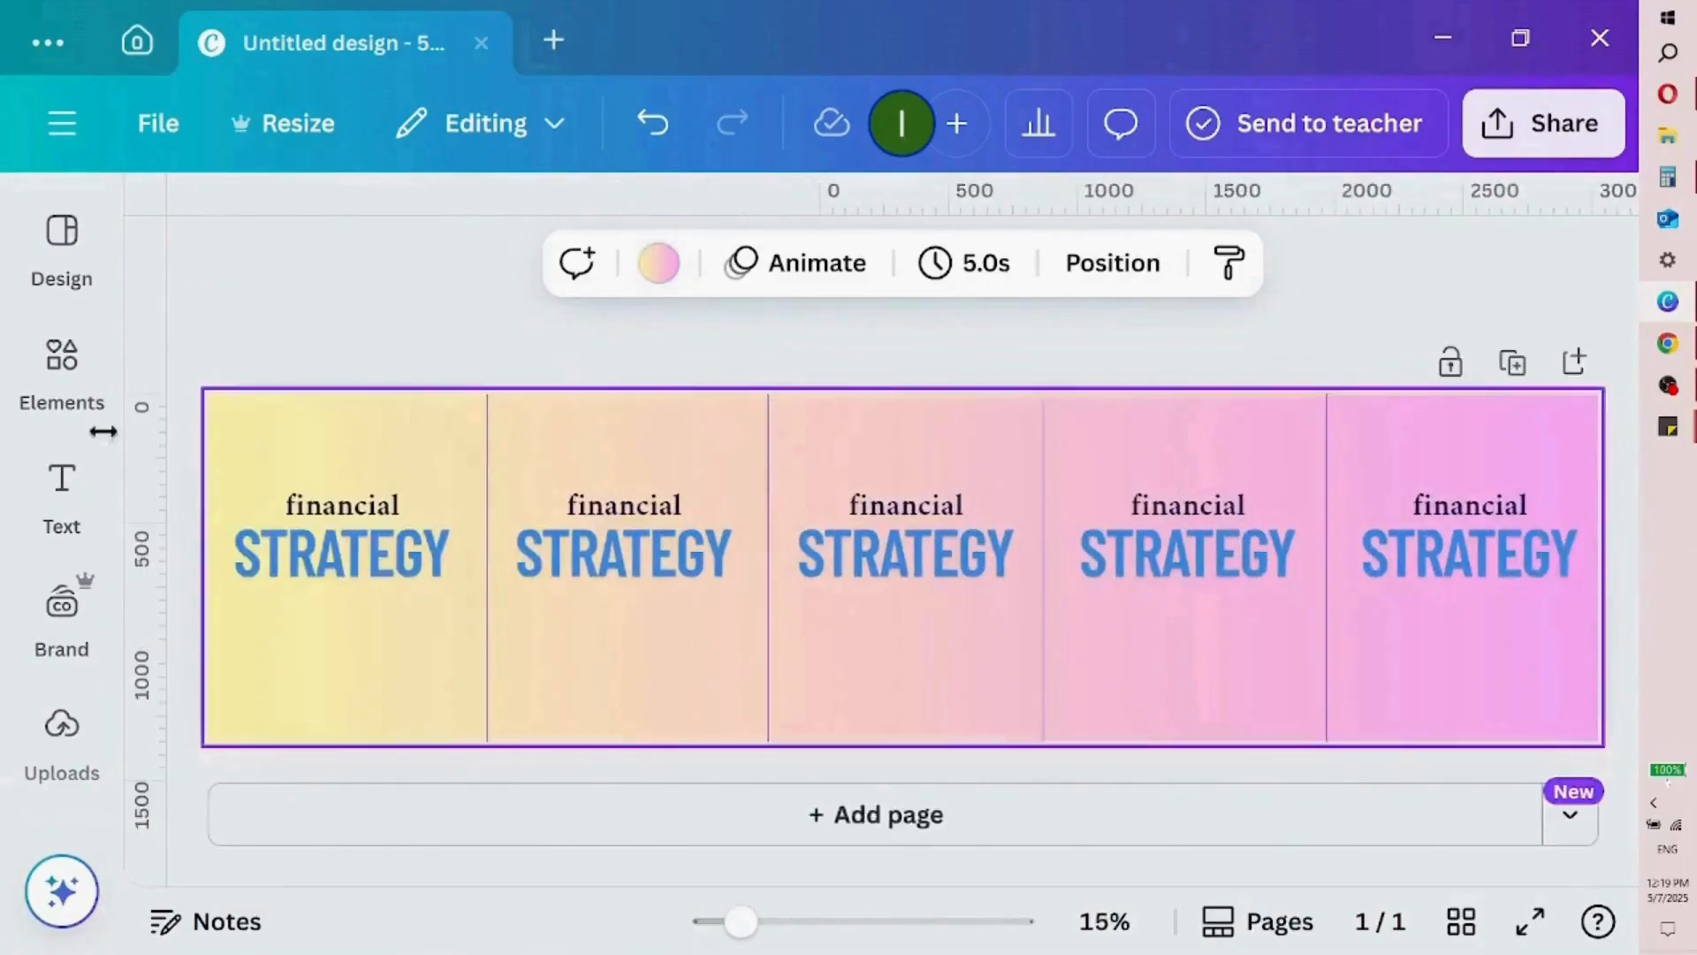
Search the elements for "instagram icon" and add the round multicoloured Instagram graphic to the page
left_click(57, 395)
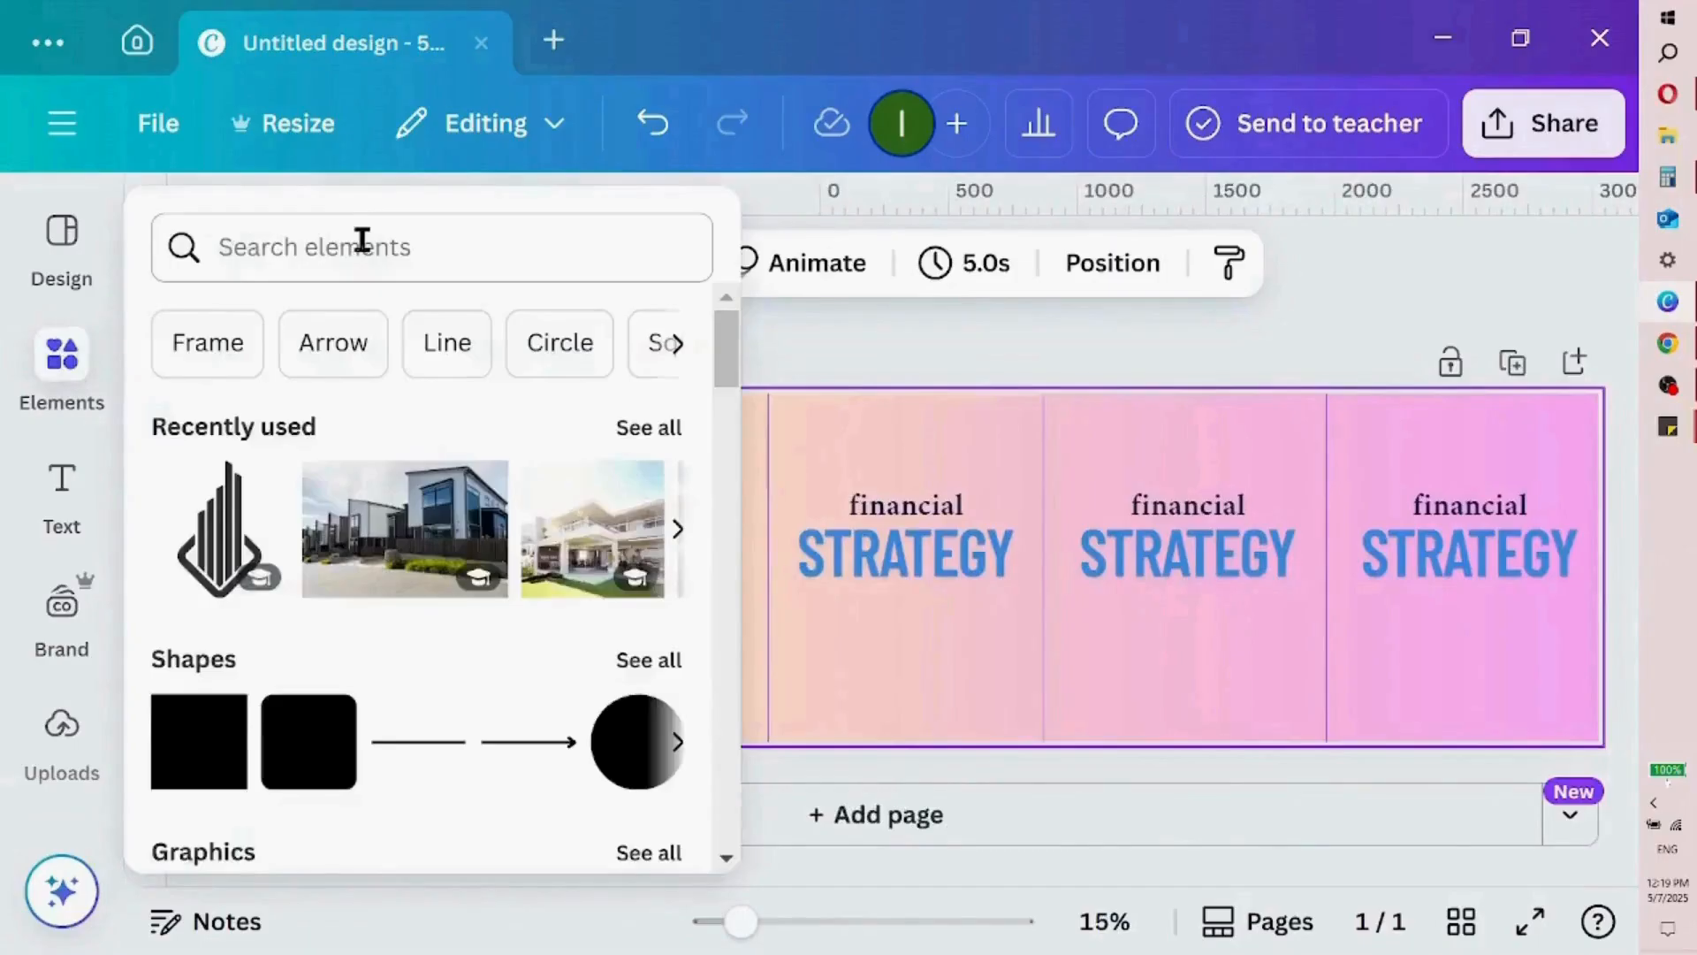
left_click(360, 242)
type("insta")
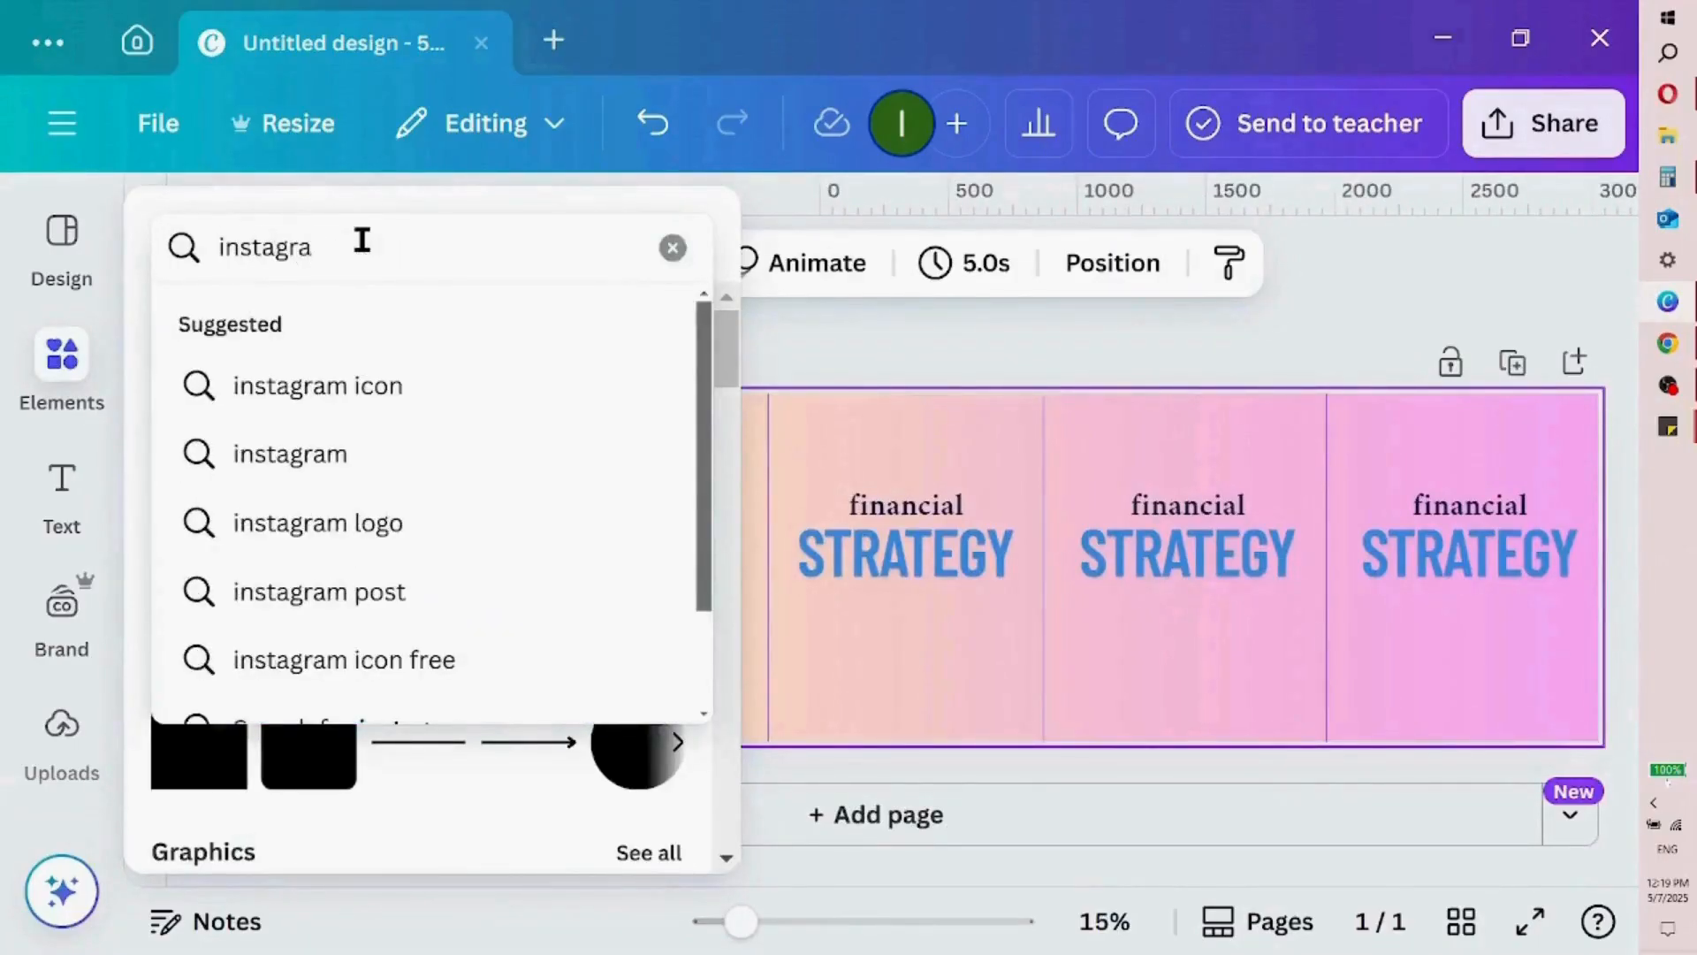
type("gra")
left_click(449, 384)
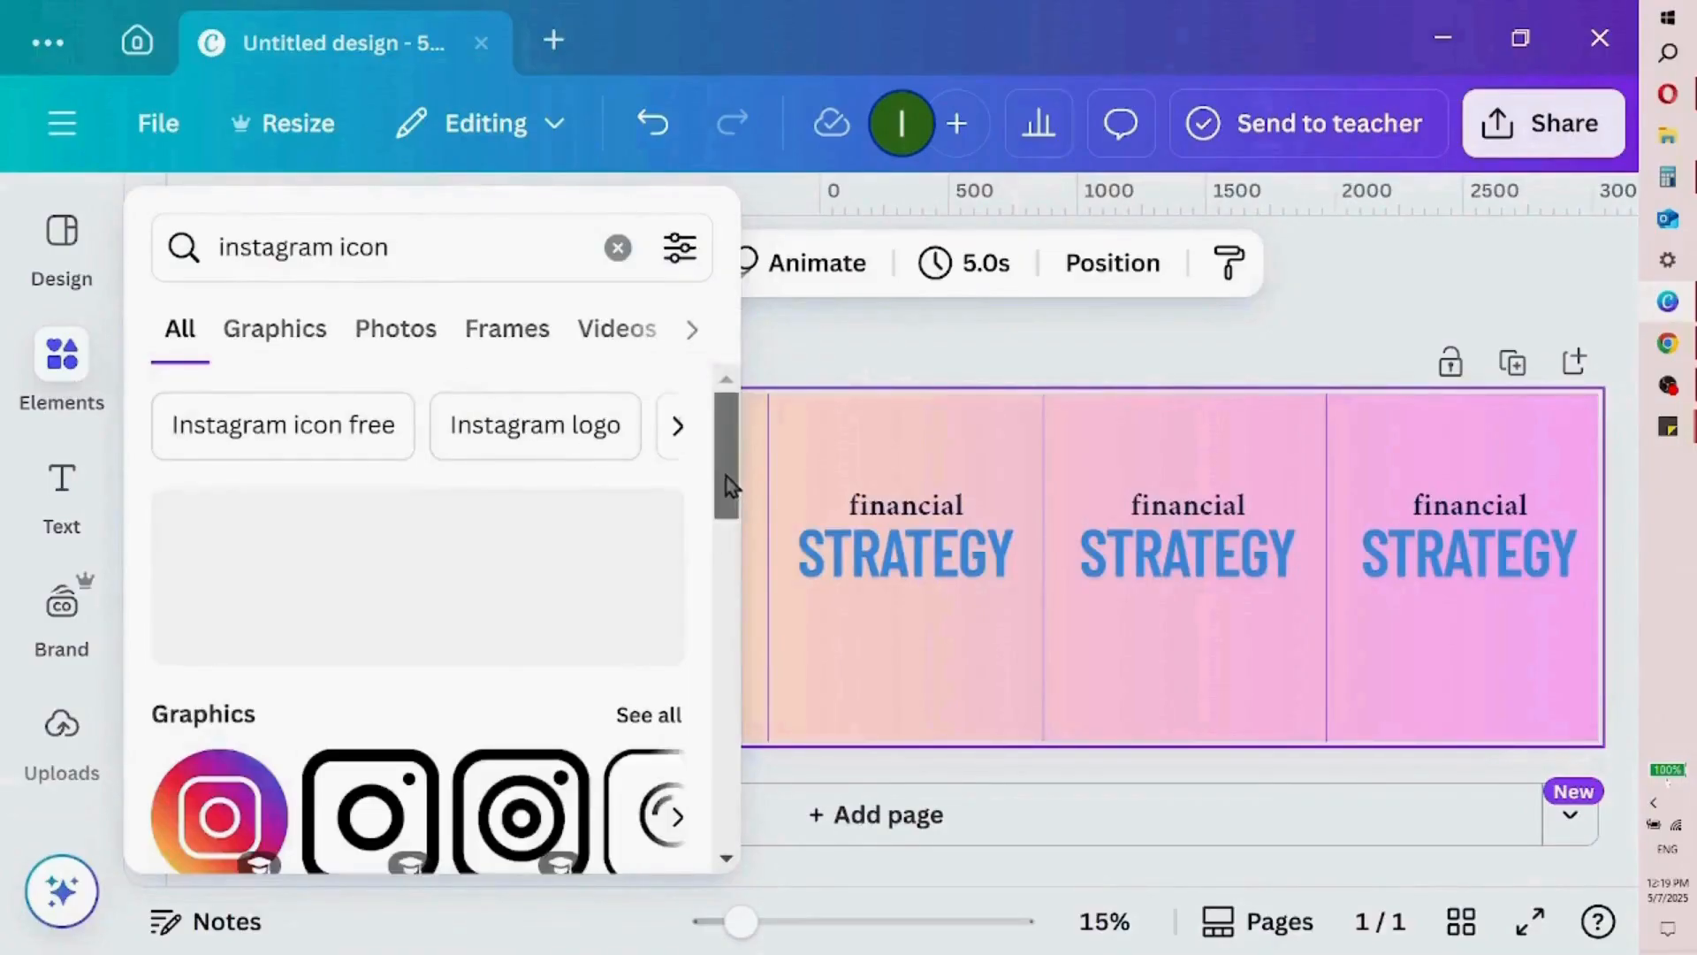
left_click_drag(726, 486, 728, 563)
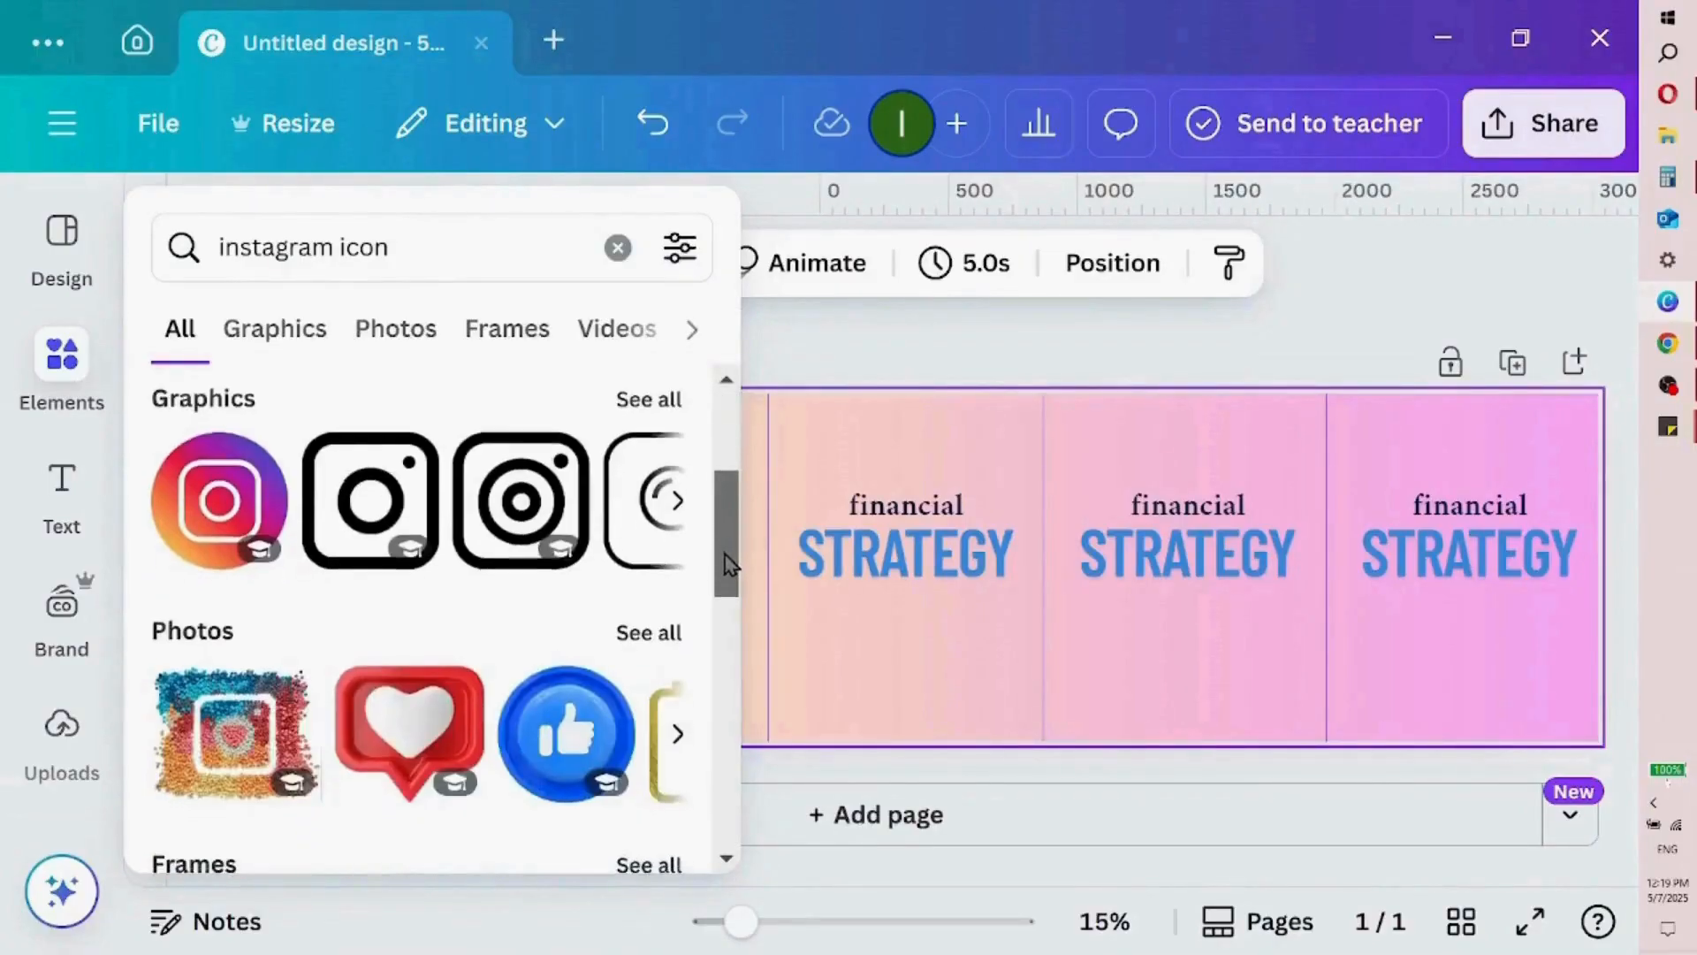
left_click(213, 513)
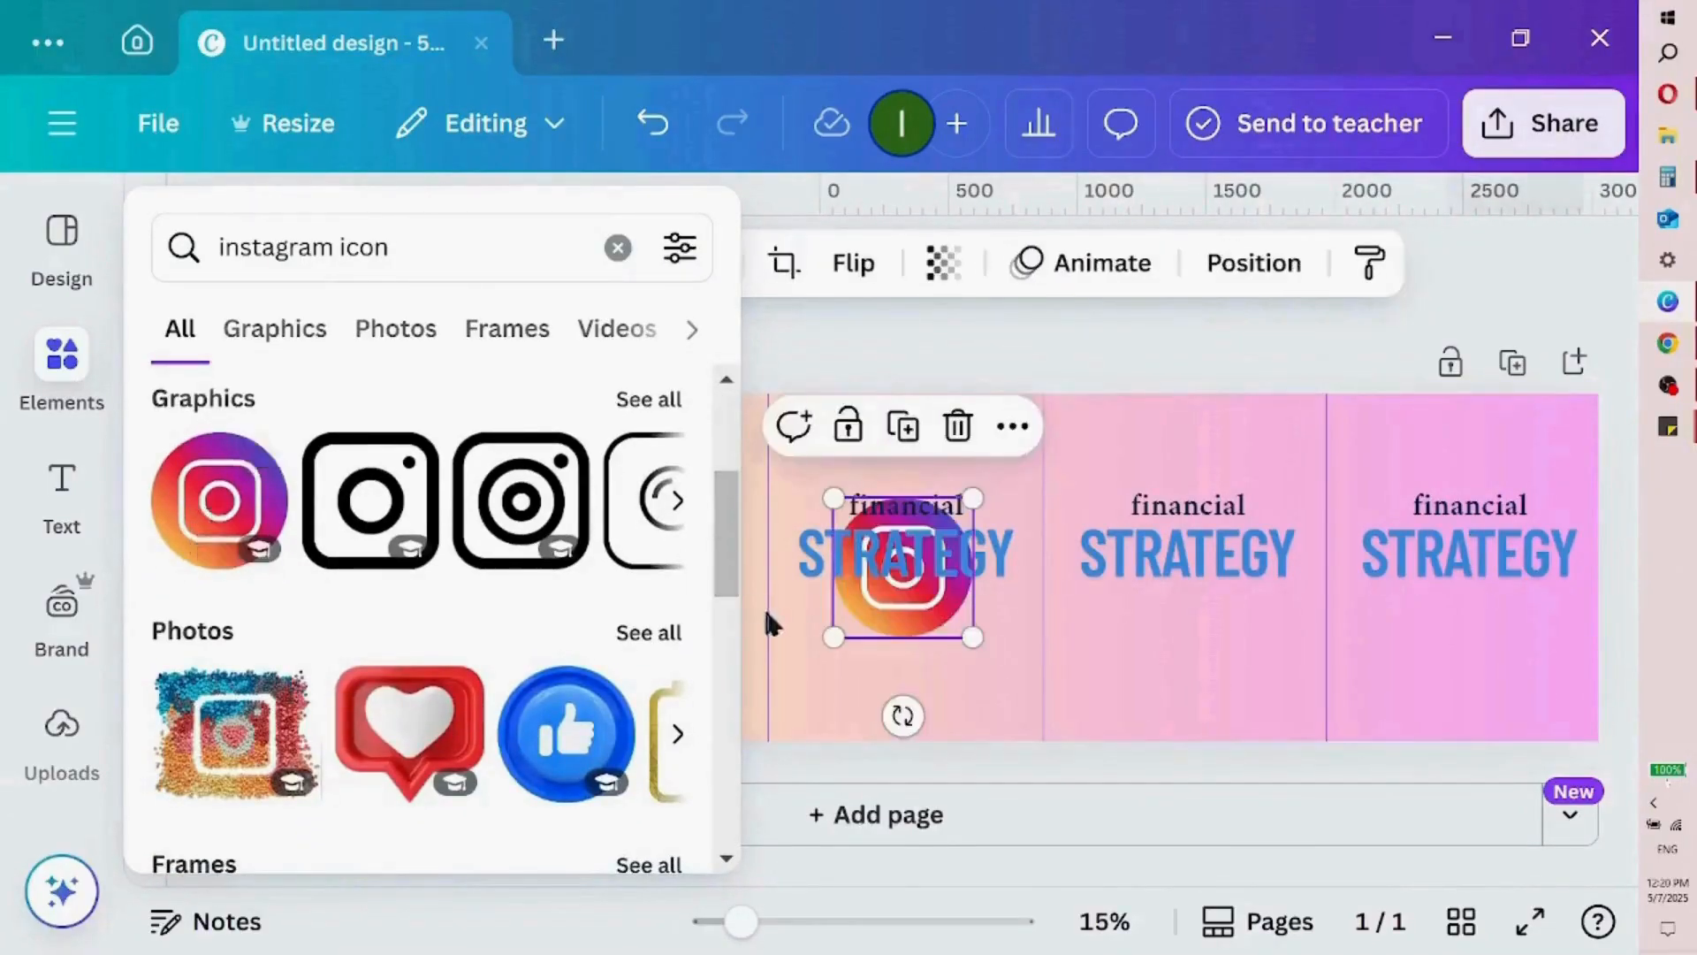
Shrink the Instagram icon and place it in the upper-left corner of the third panel
left_click(762, 603)
left_click_drag(833, 637, 916, 555)
left_click_drag(974, 634, 841, 554)
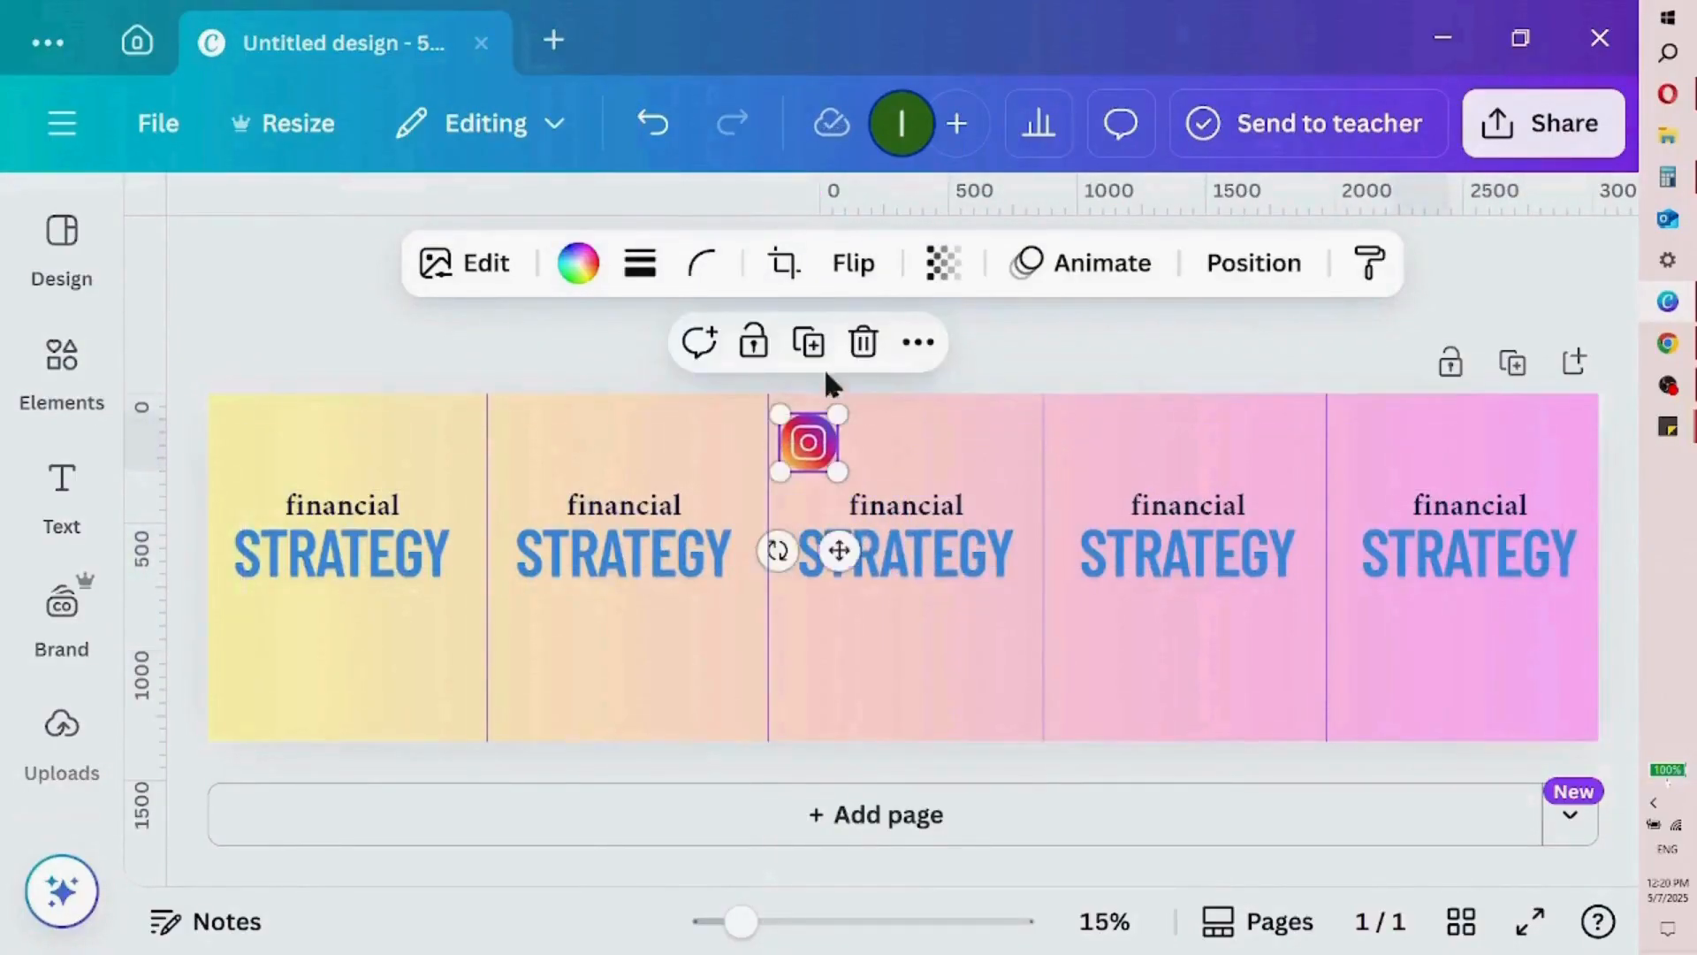
Duplicate the small Instagram icon into the upper-left corner of each of the other four panels
left_click(816, 349)
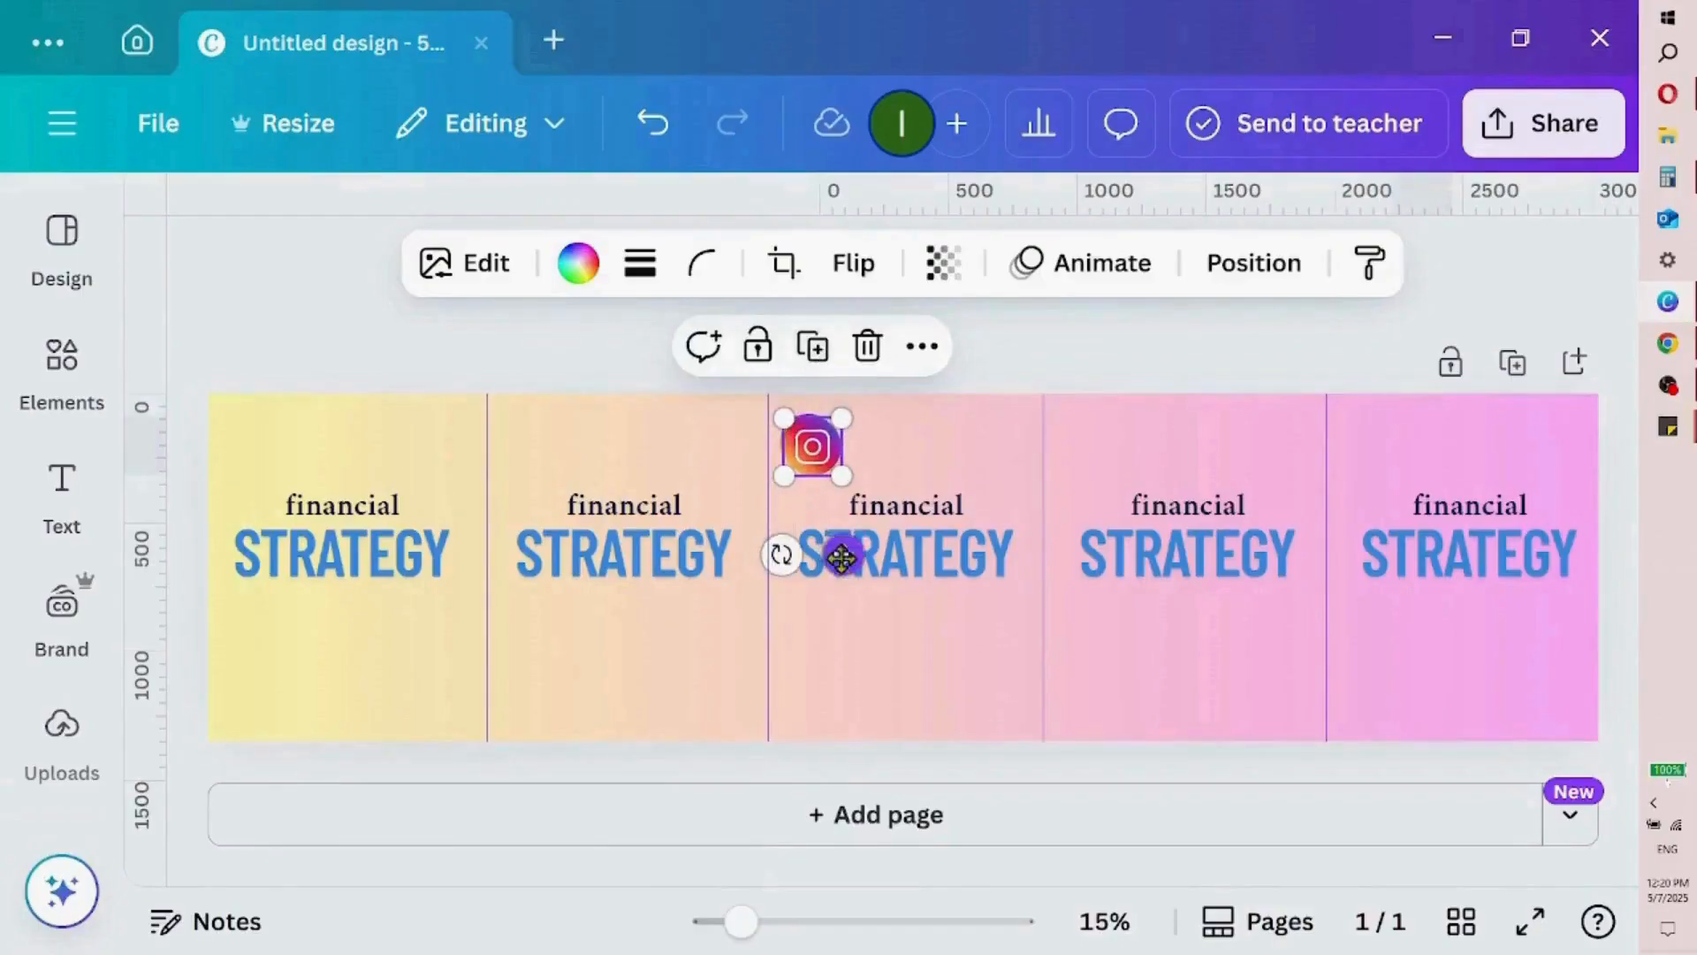
left_click_drag(842, 554, 1116, 550)
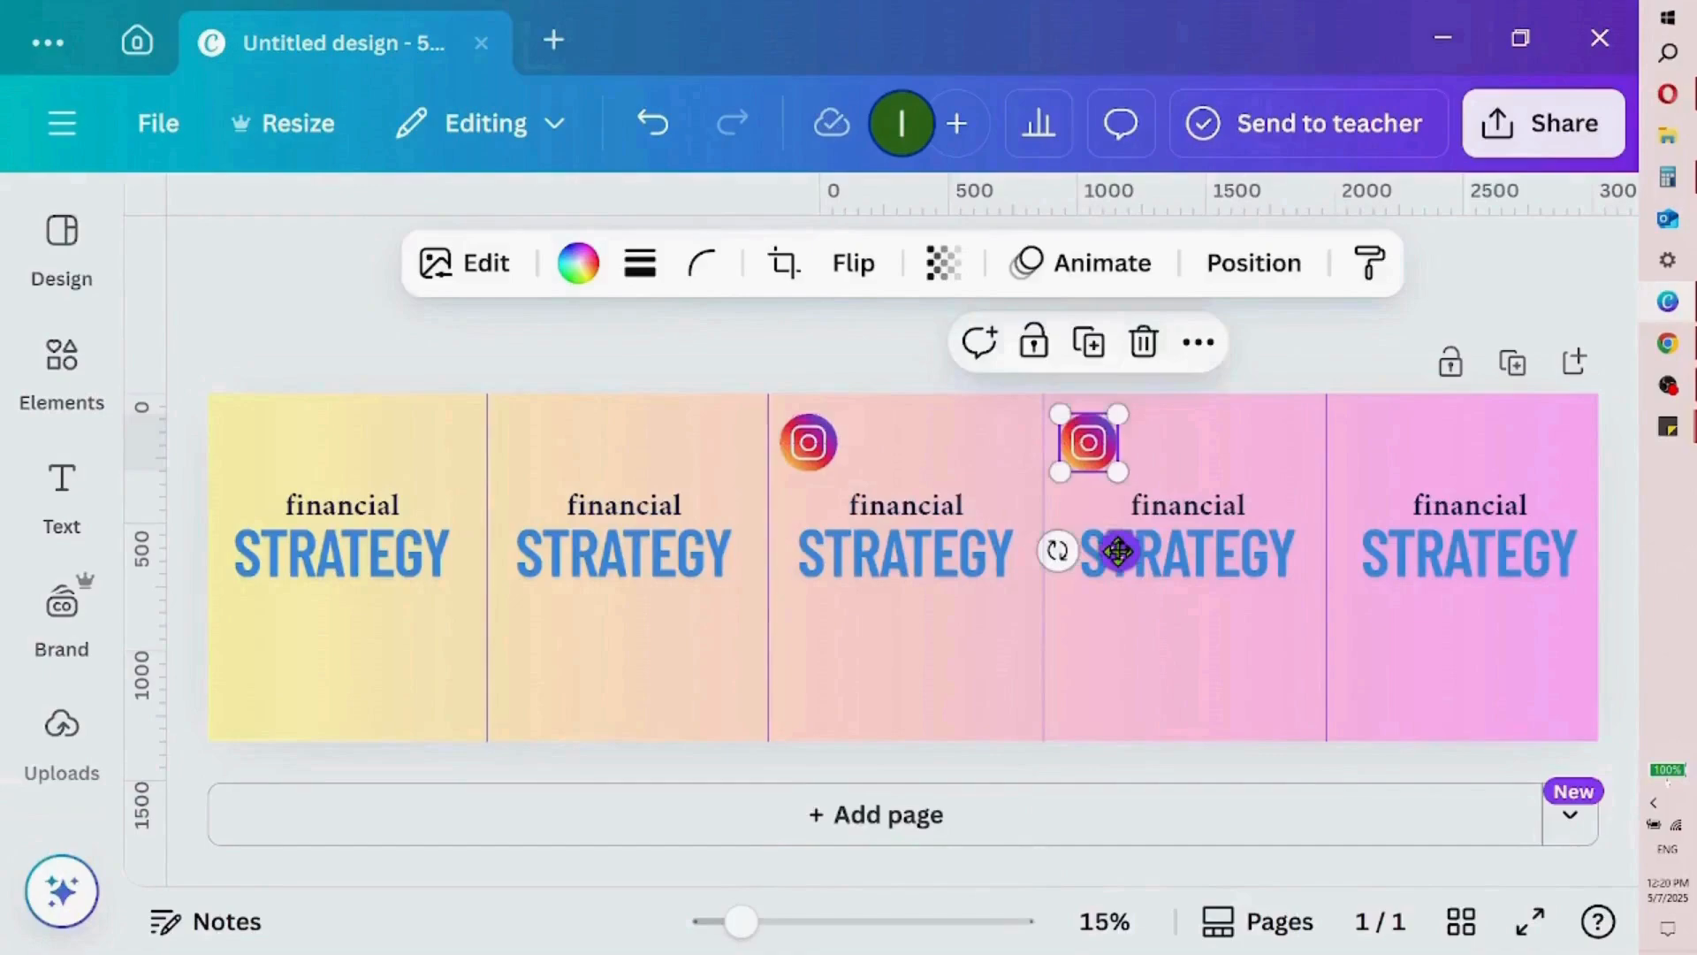
left_click(1092, 341)
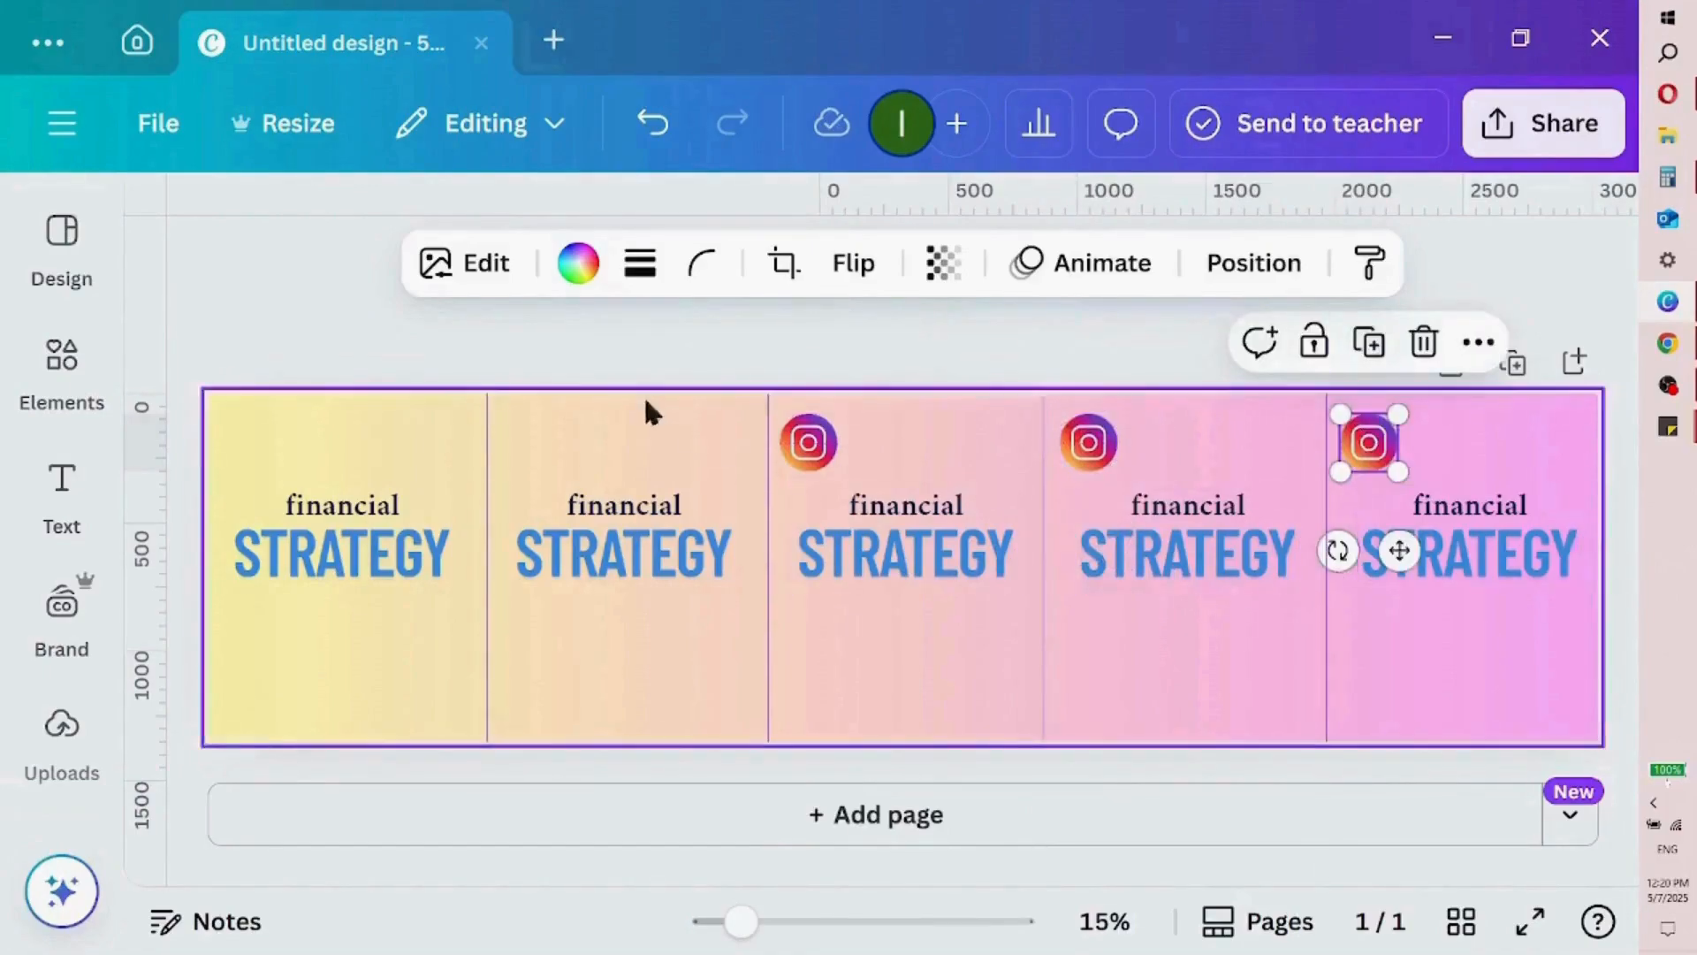
left_click(818, 457)
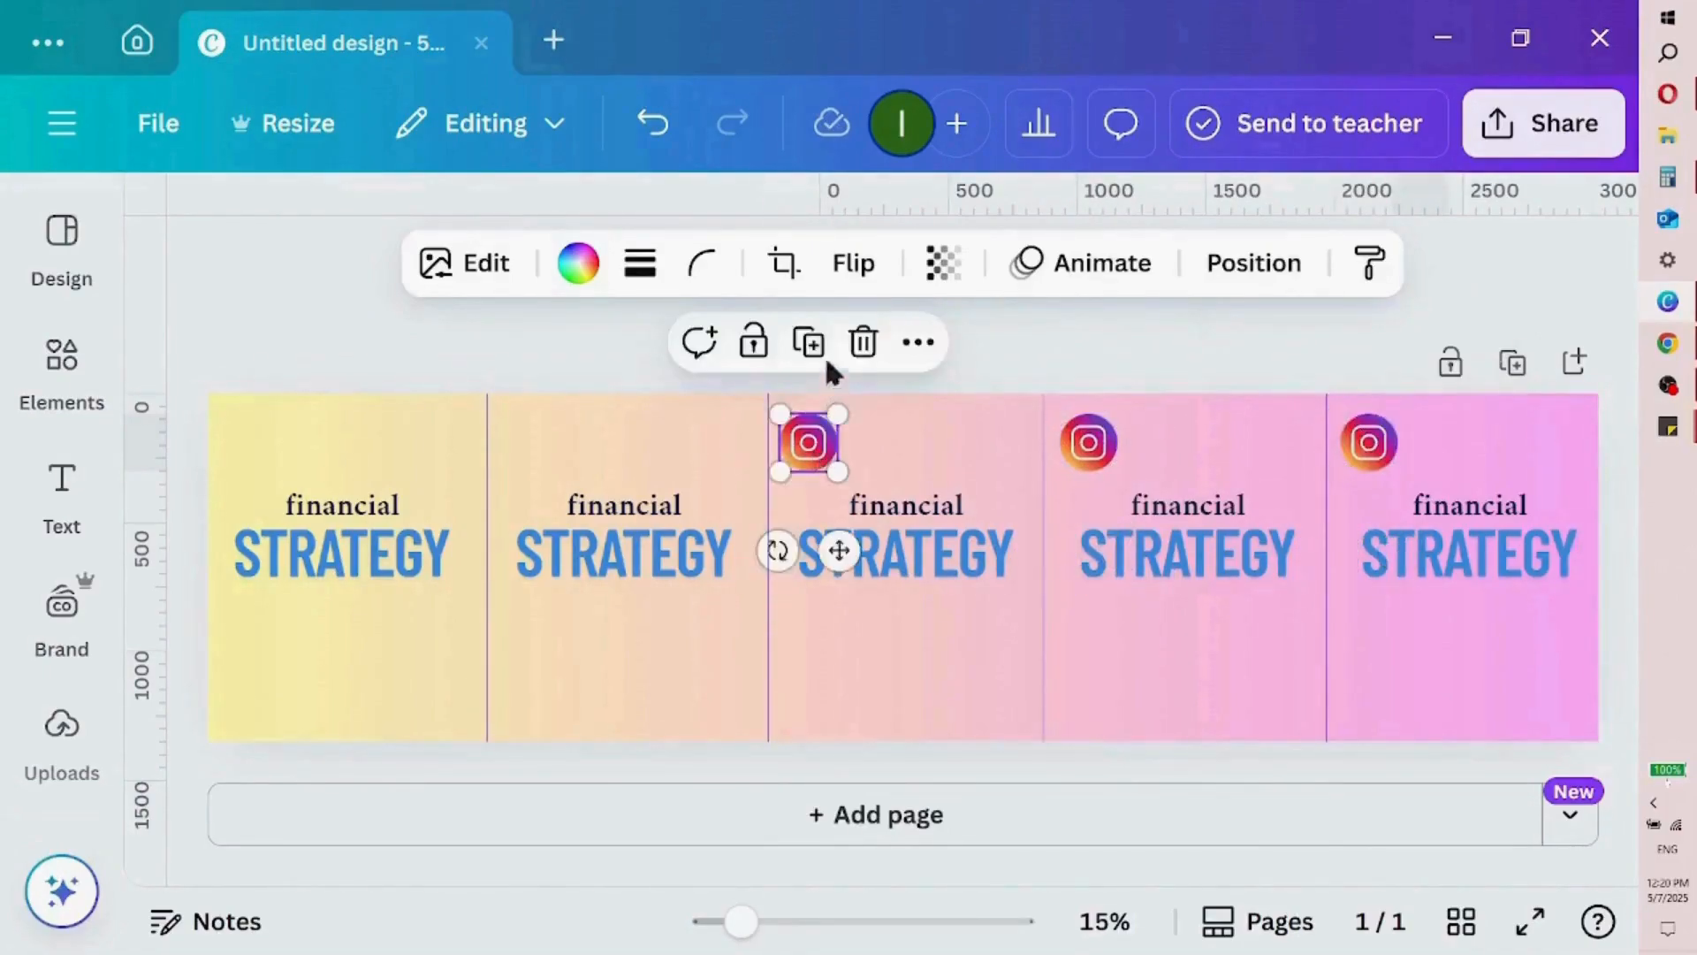
left_click_drag(836, 551, 562, 547)
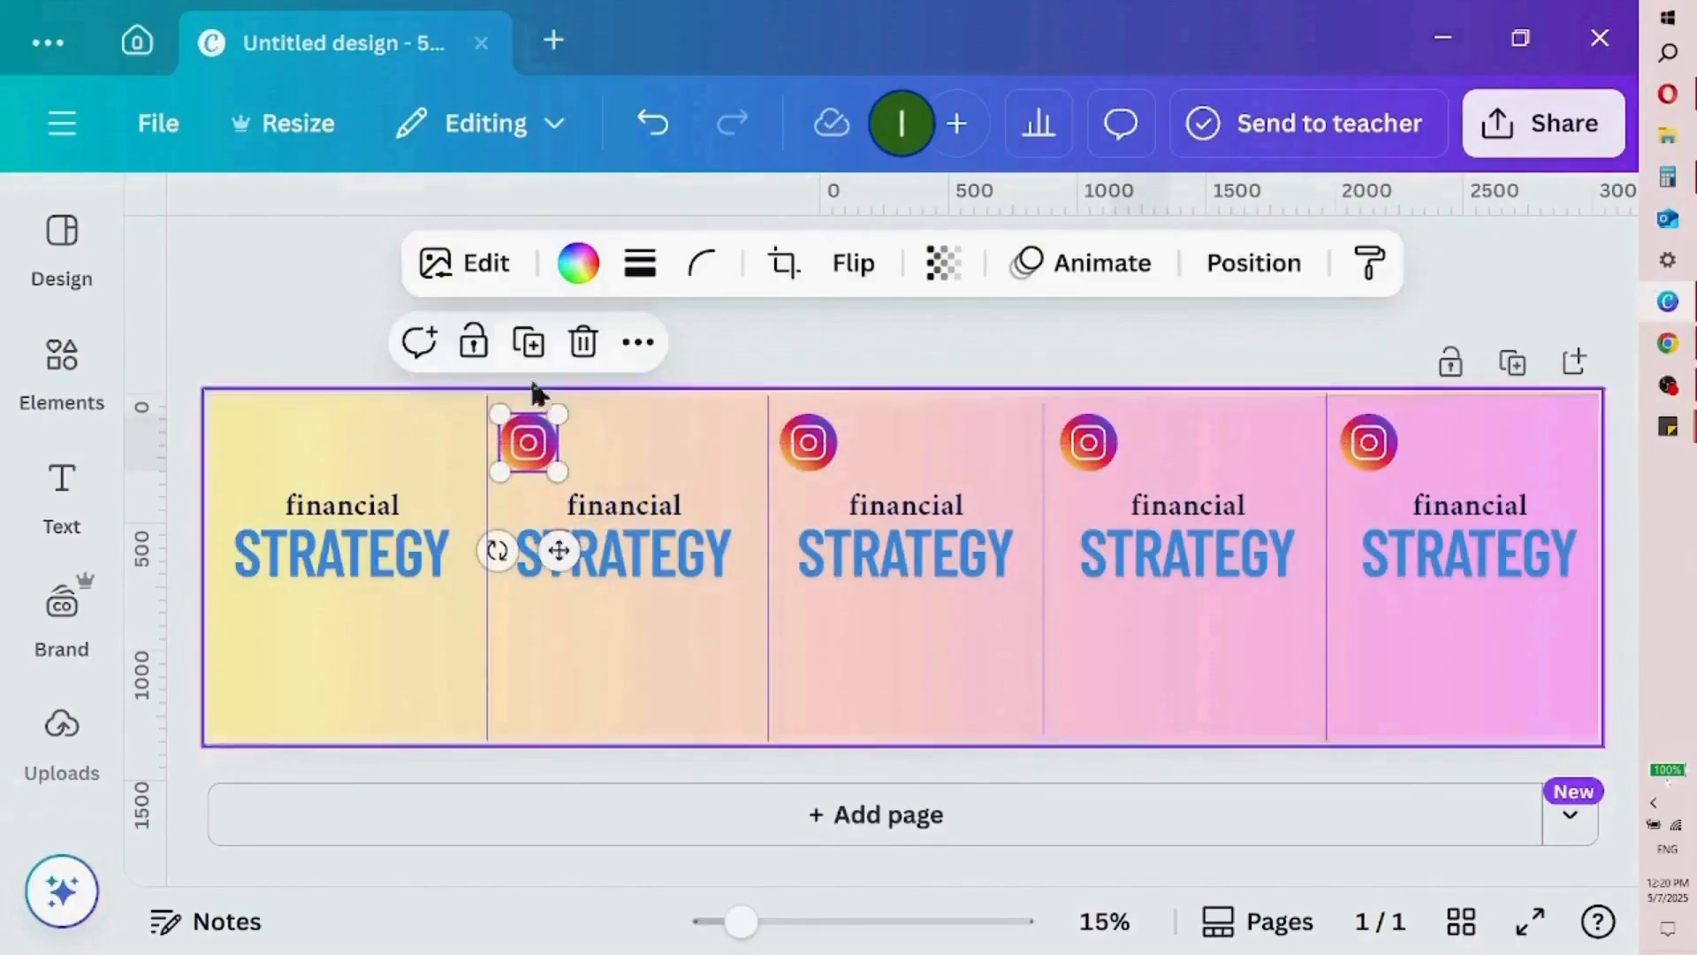
left_click(529, 343)
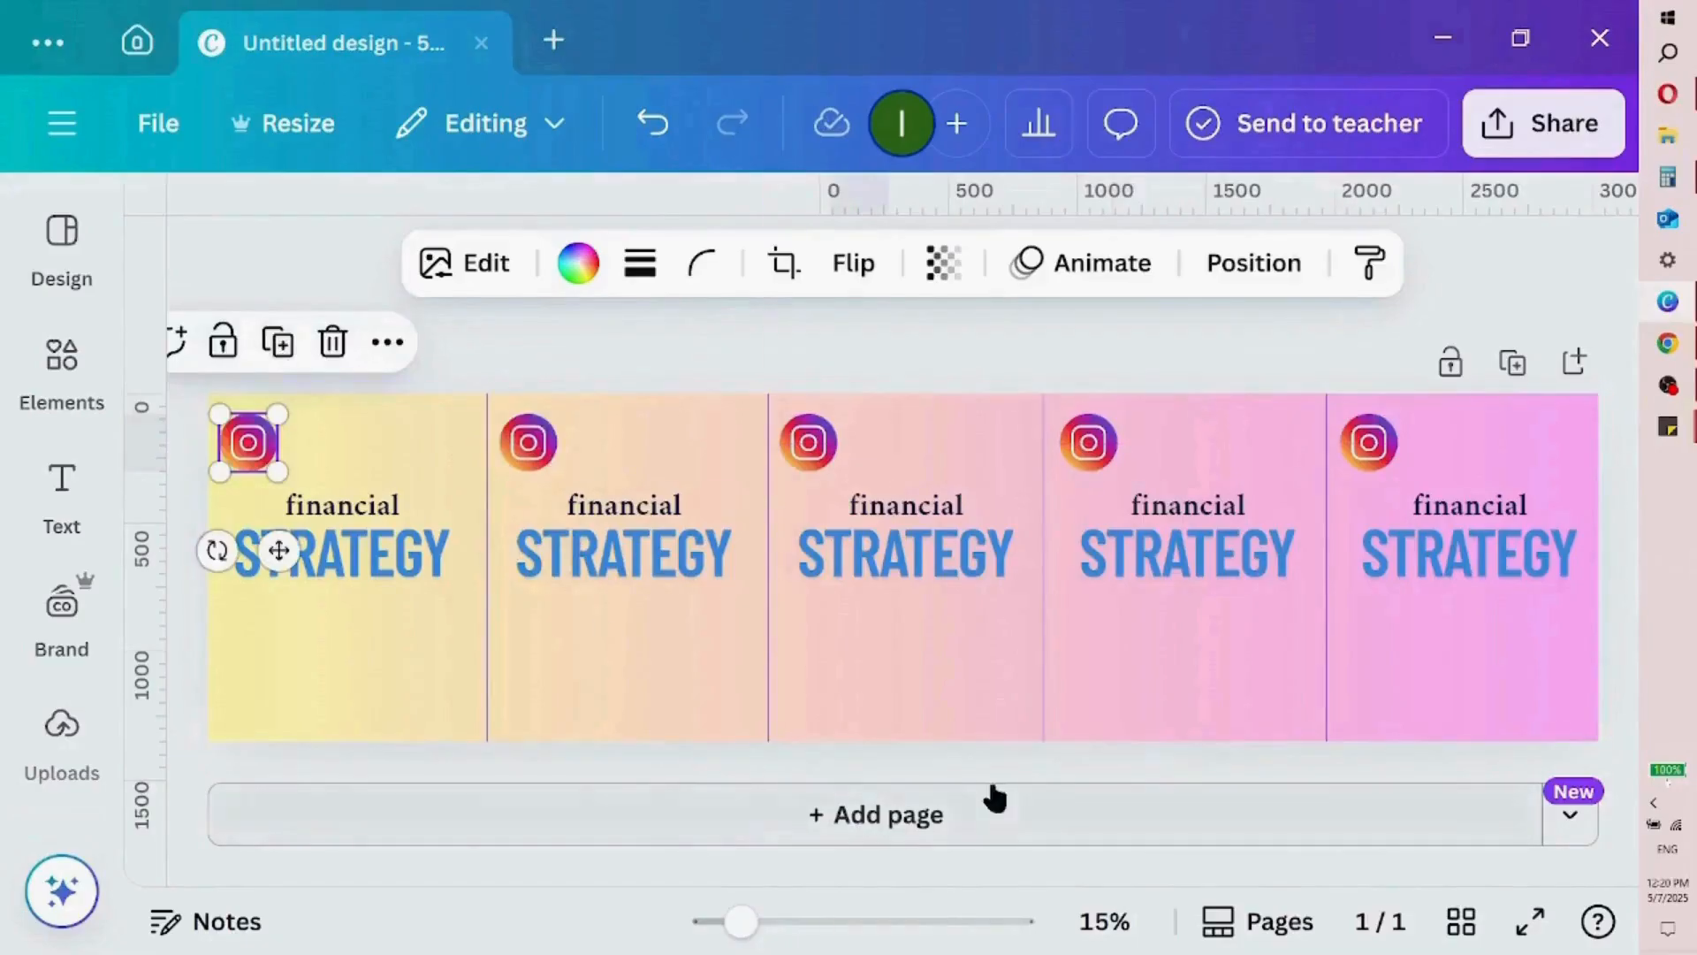
Search the elements for "canva" and add the round blue-purple Canva logo graphic to the page
left_click(110, 623)
left_click(89, 364)
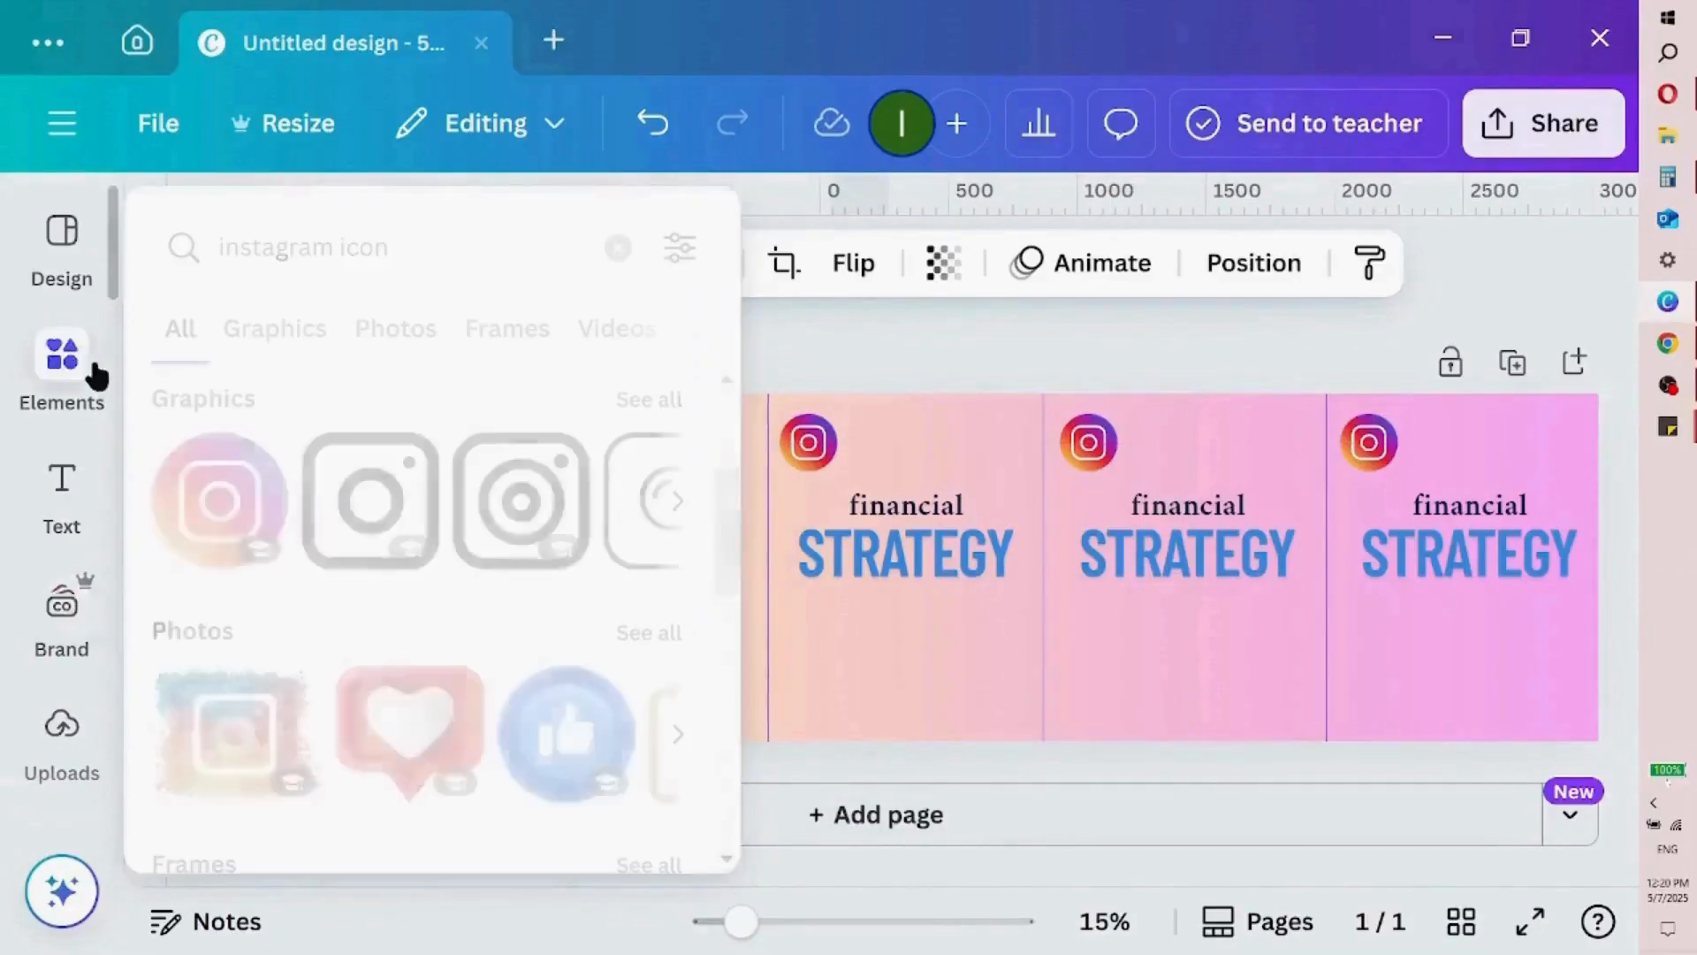
left_click(457, 222)
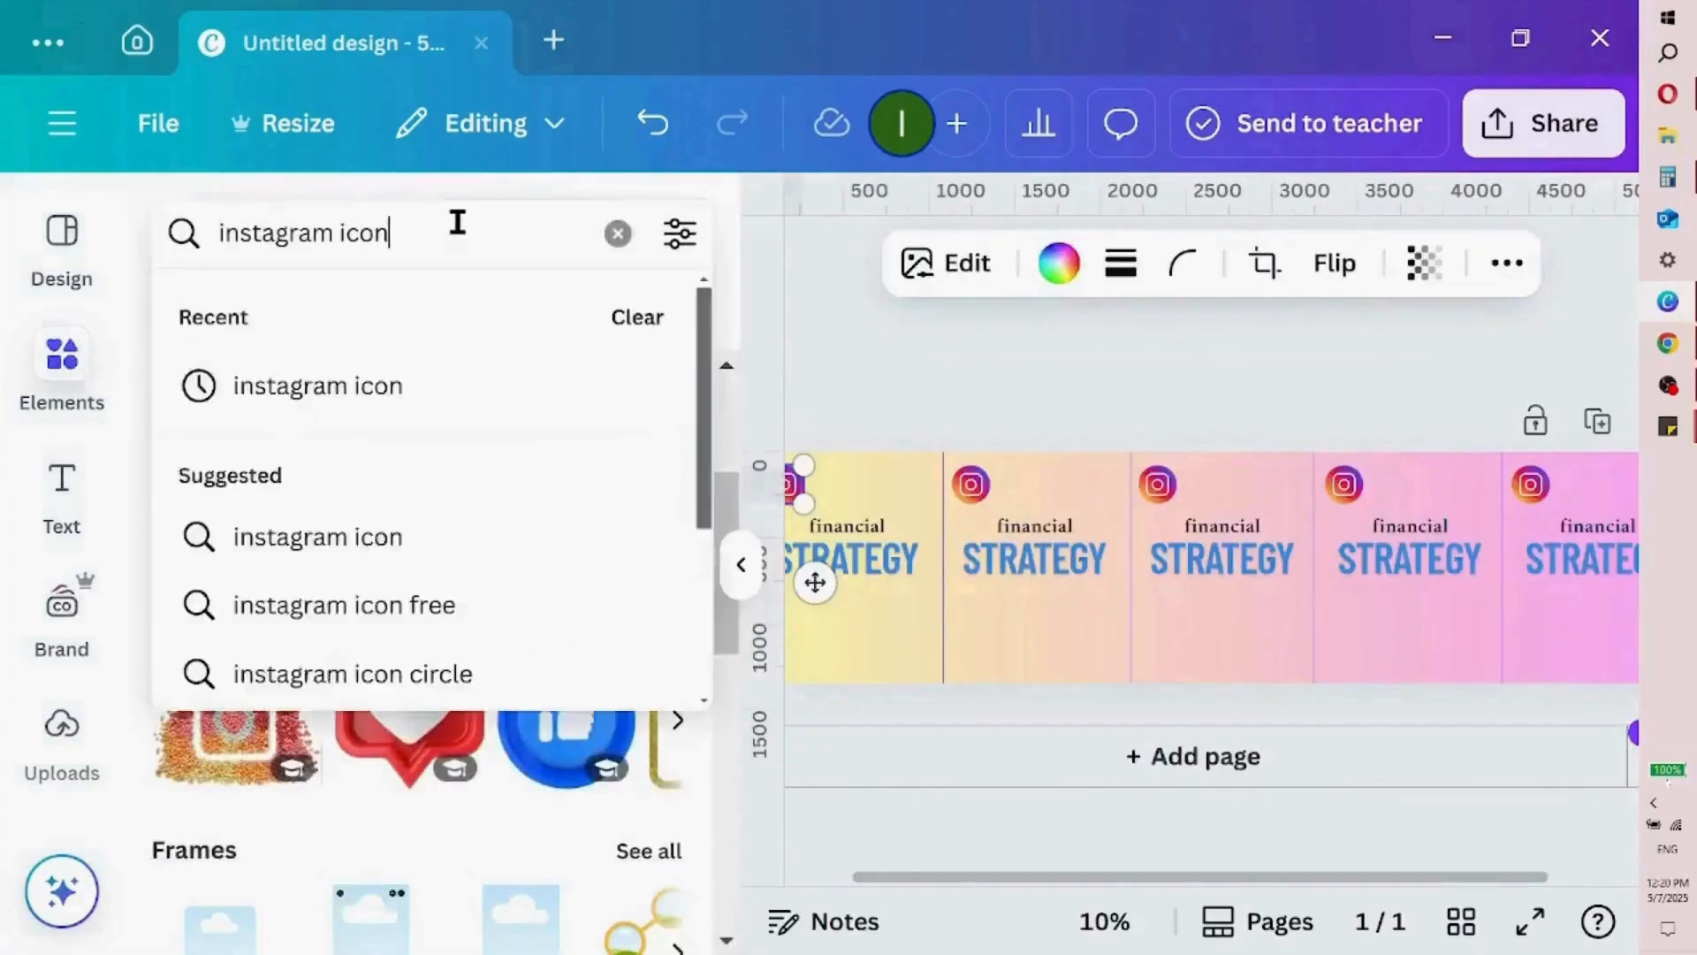
type("canva")
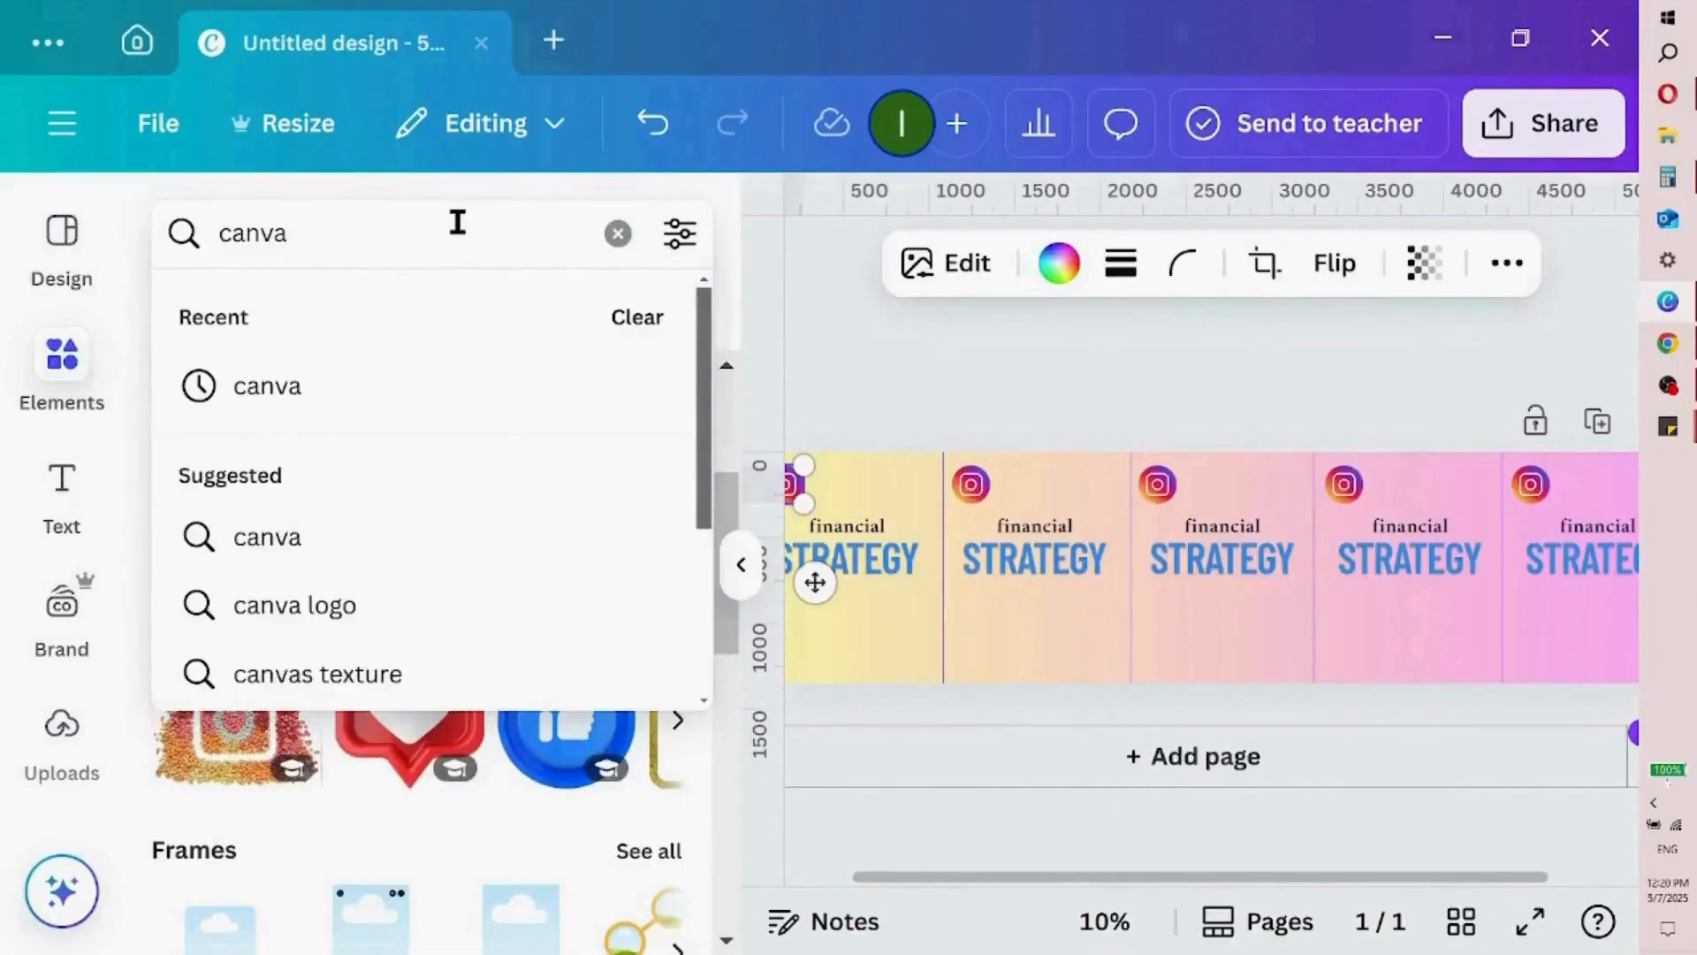
key("Return")
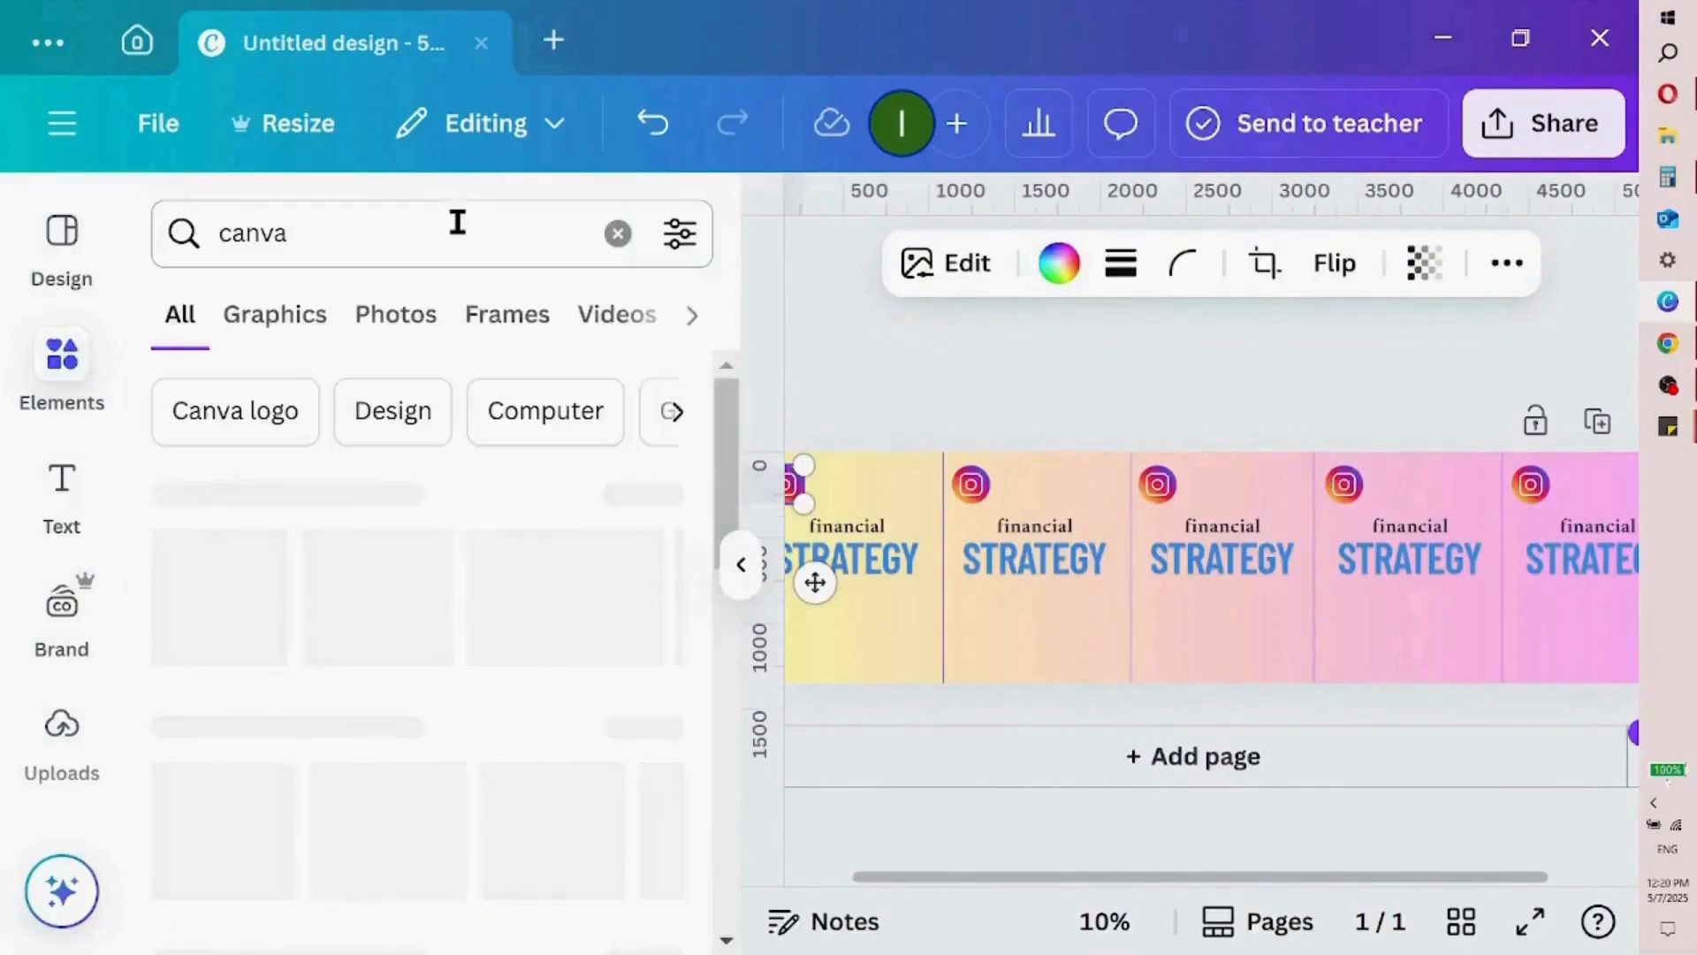
left_click(231, 579)
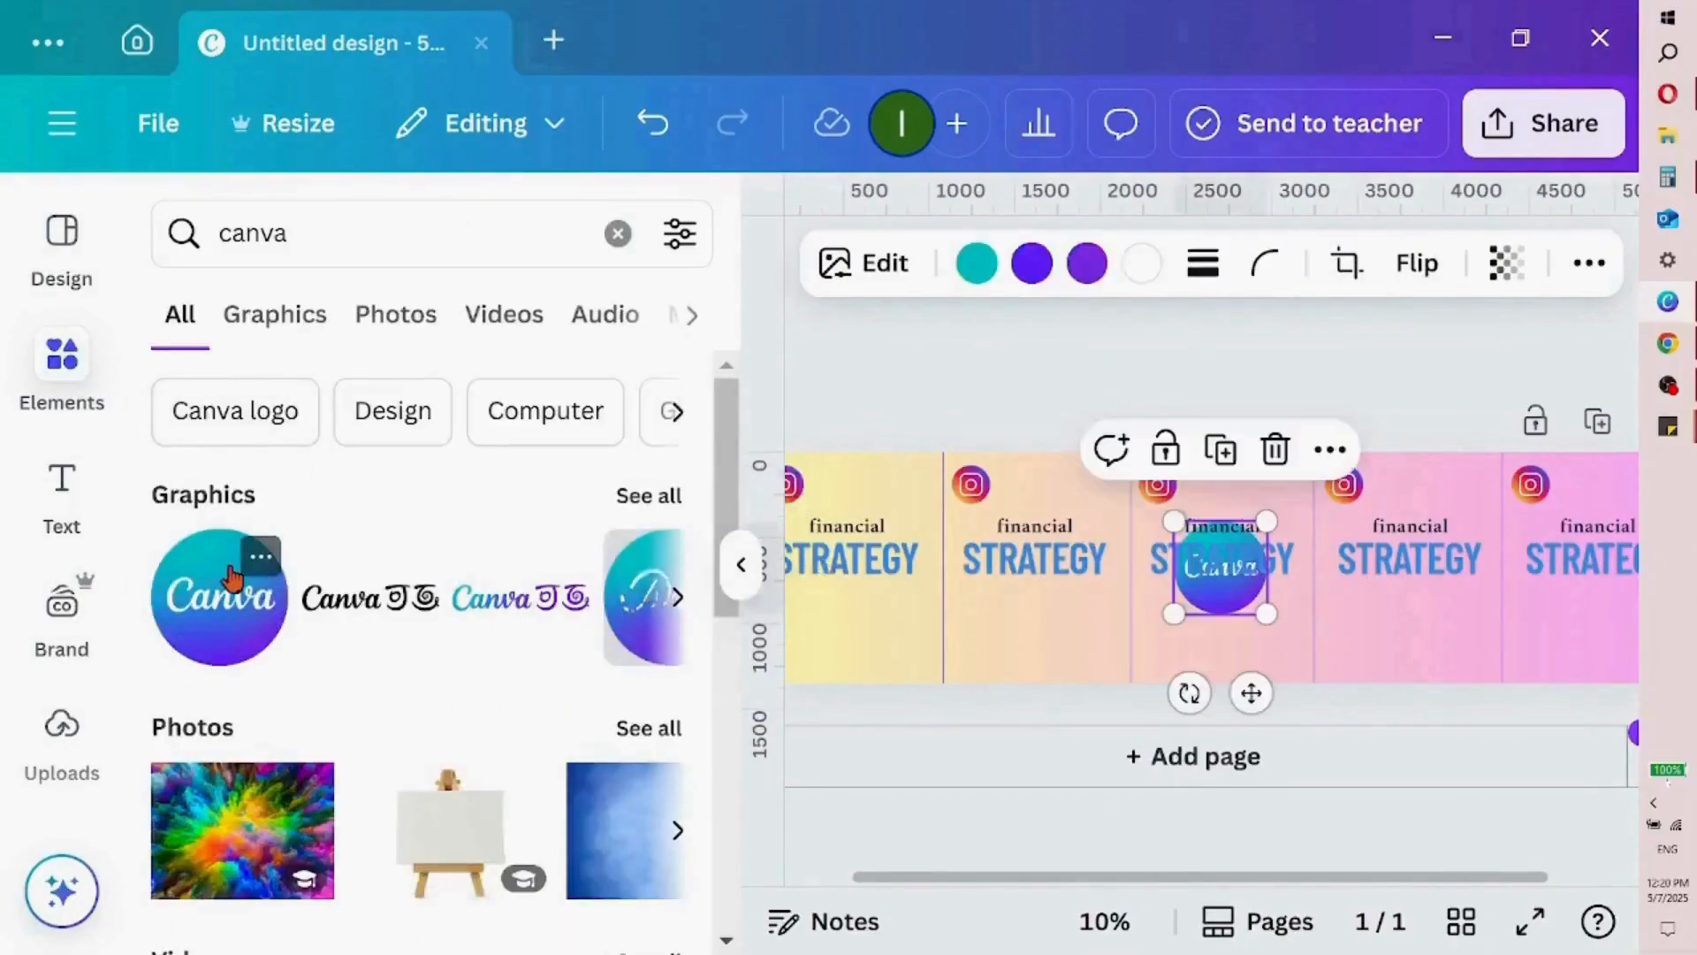
Shrink the Canva logo and place it in the lower-right corner of the third panel
left_click(740, 575)
left_click_drag(973, 637, 906, 572)
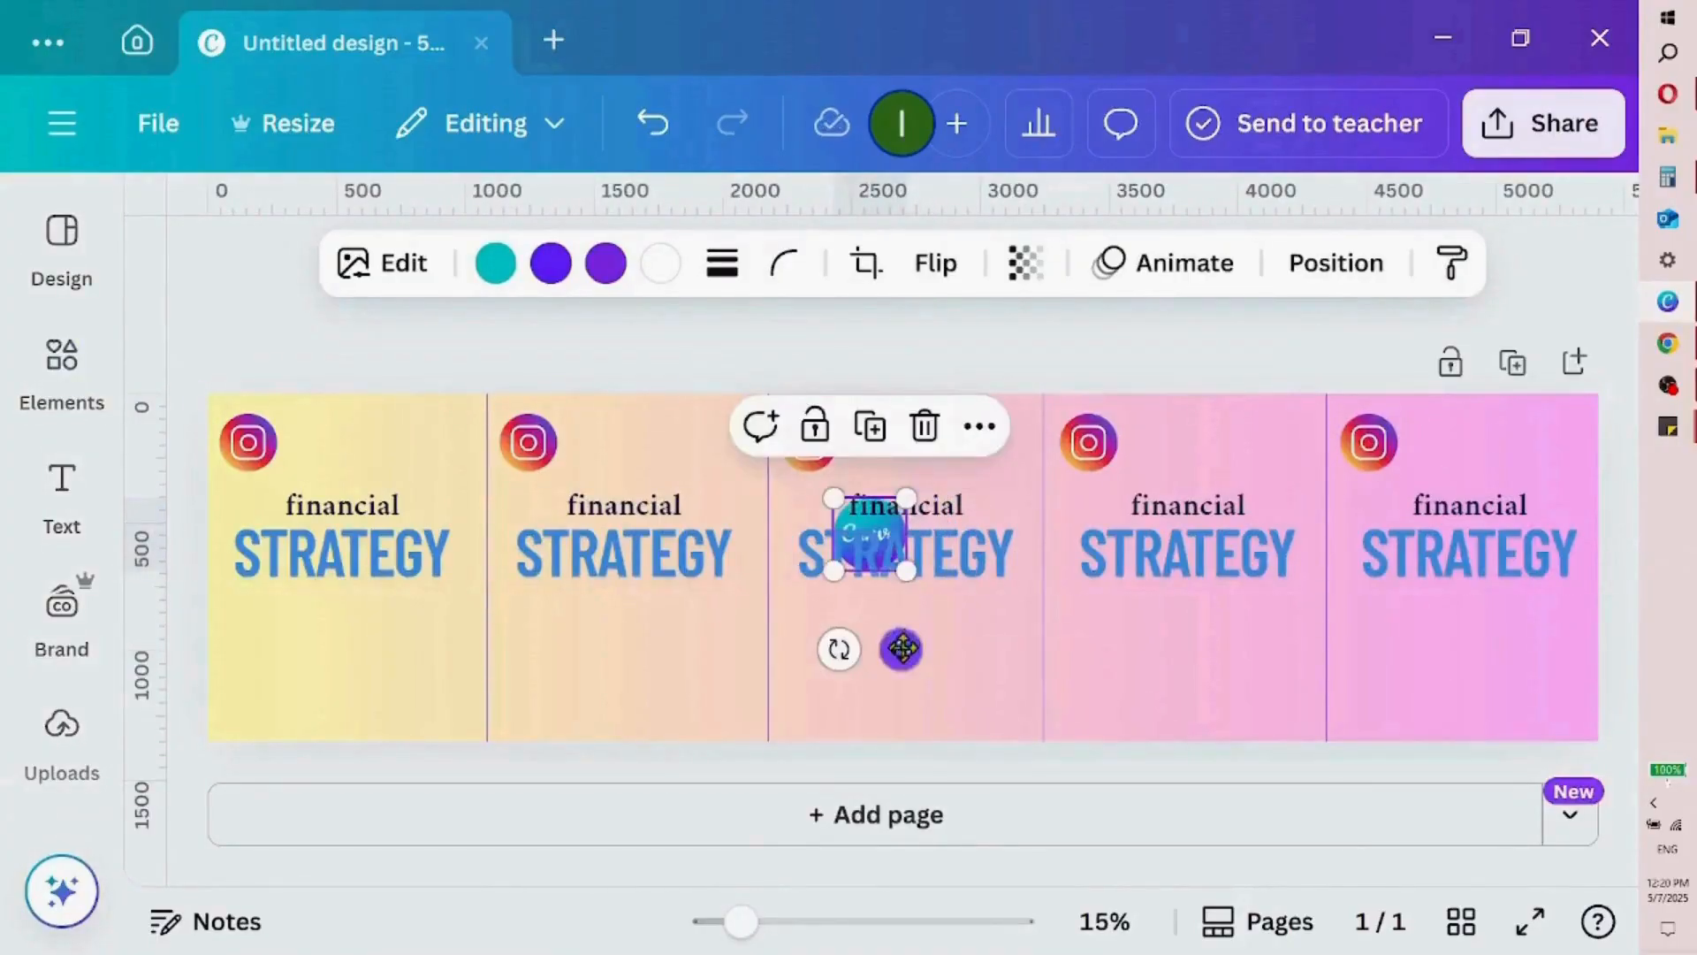
left_click_drag(902, 639, 1019, 803)
left_click_drag(1030, 811, 1029, 808)
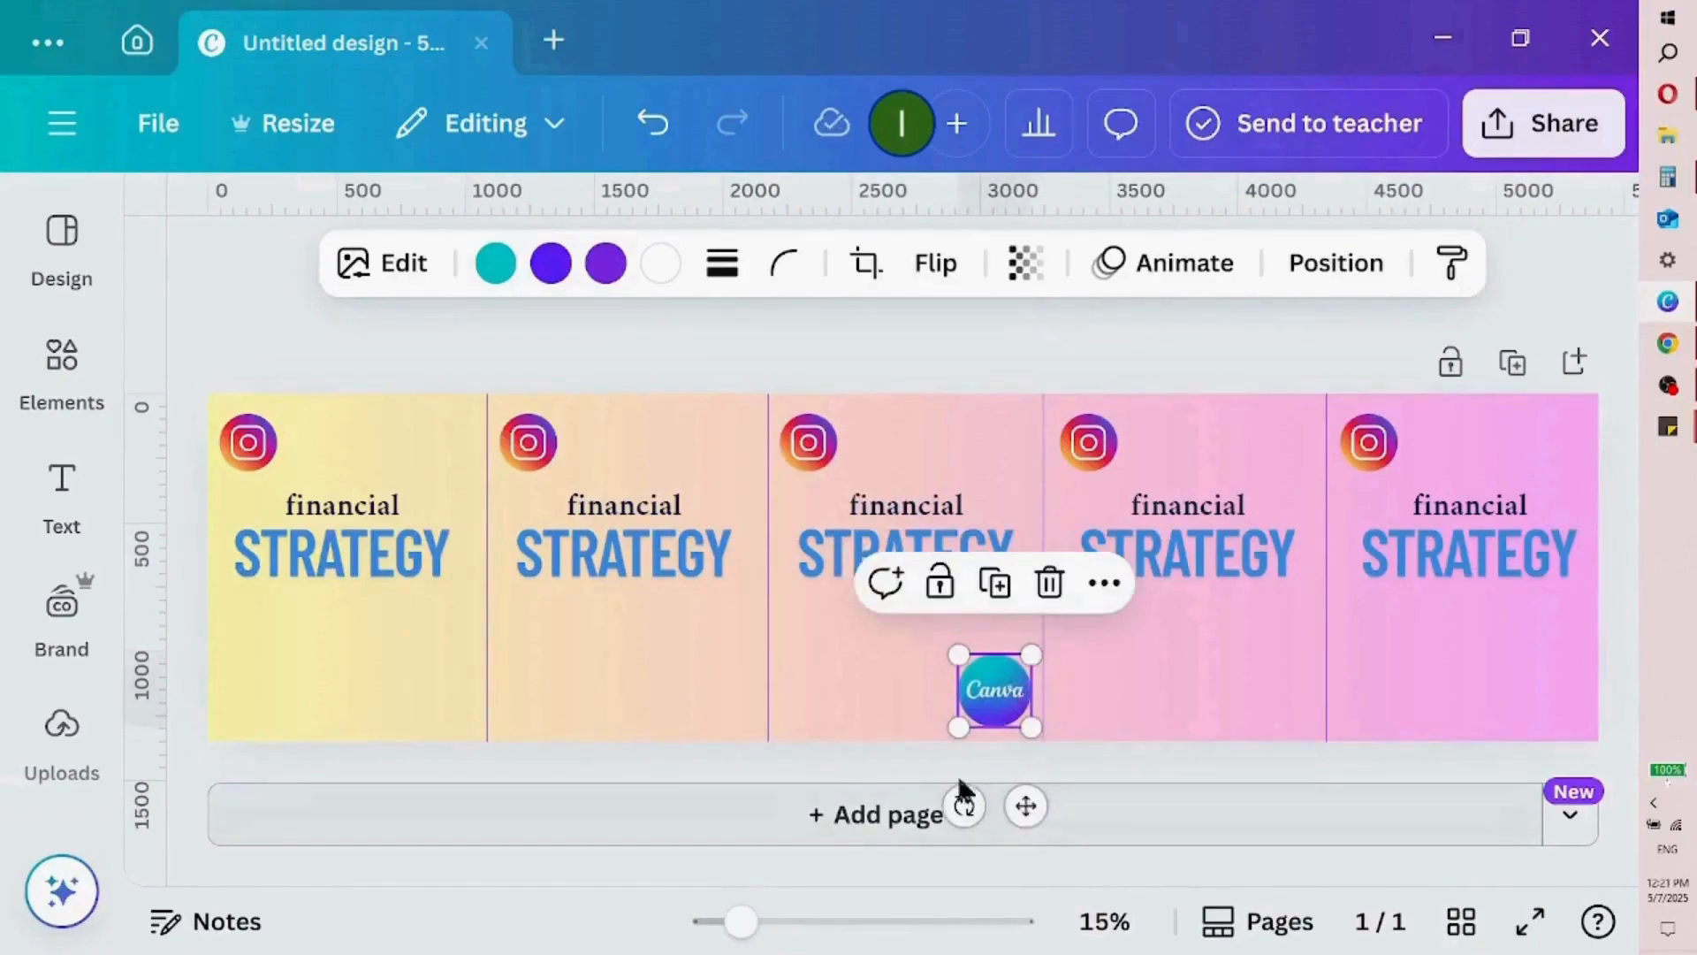
Move the Canva logo to the first panel's lower-right corner and duplicate it to the same spot in the other four panels
left_click_drag(1026, 801, 743, 800)
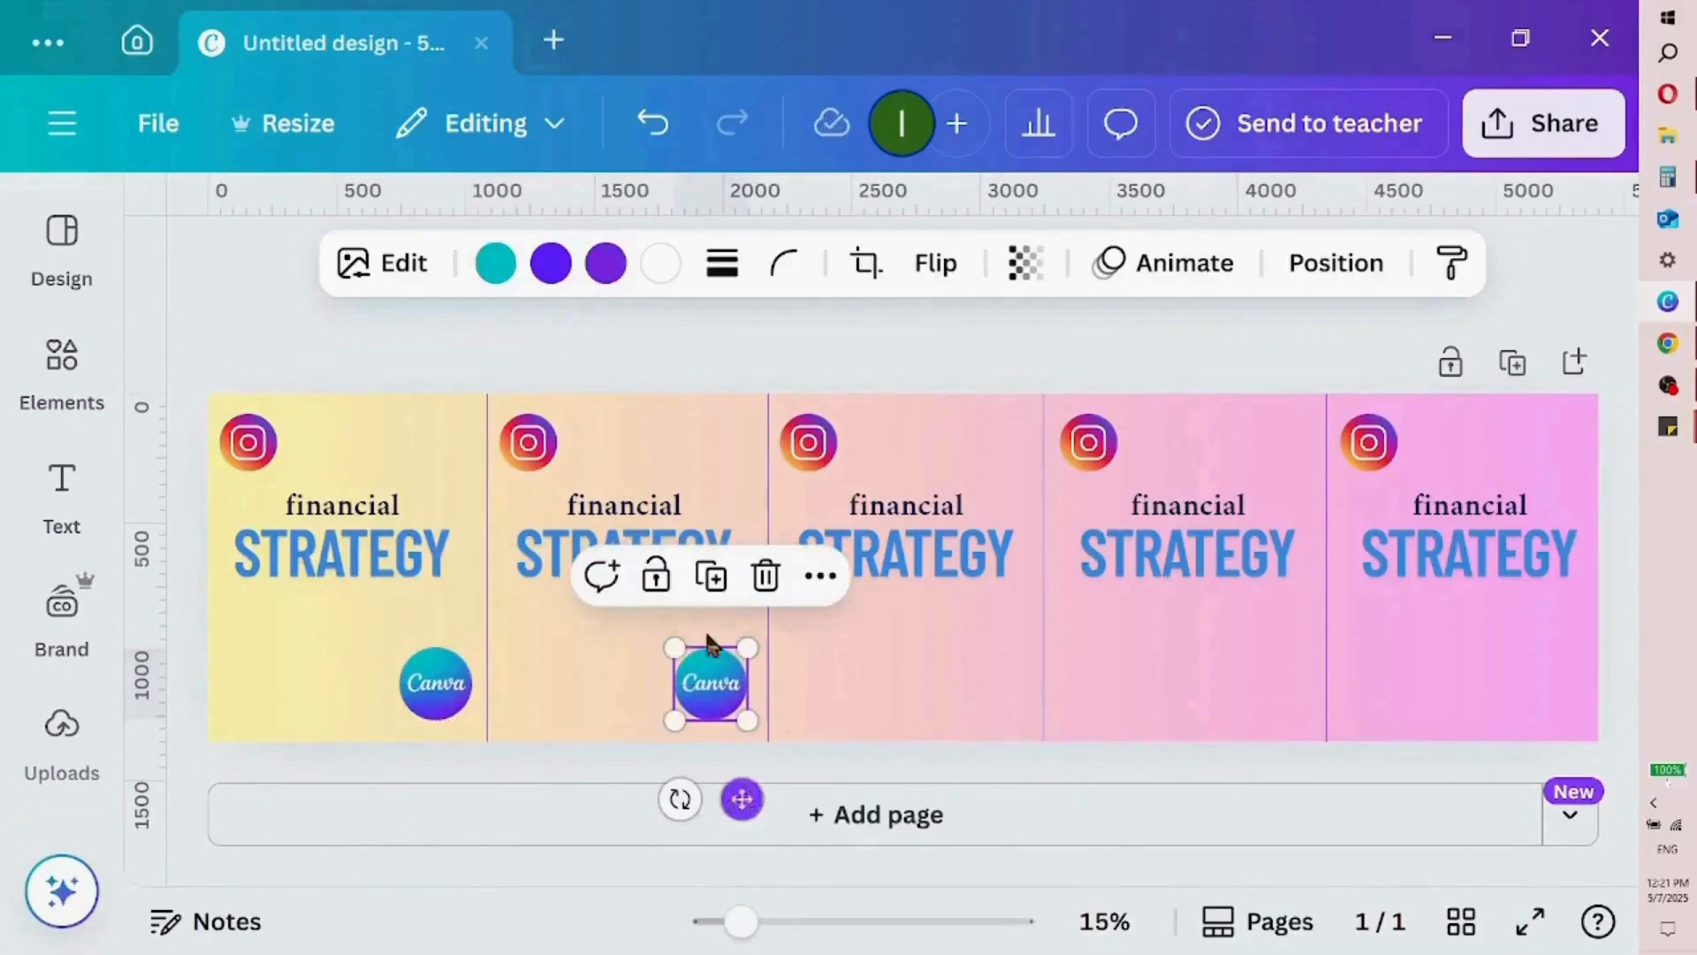
left_click(712, 576)
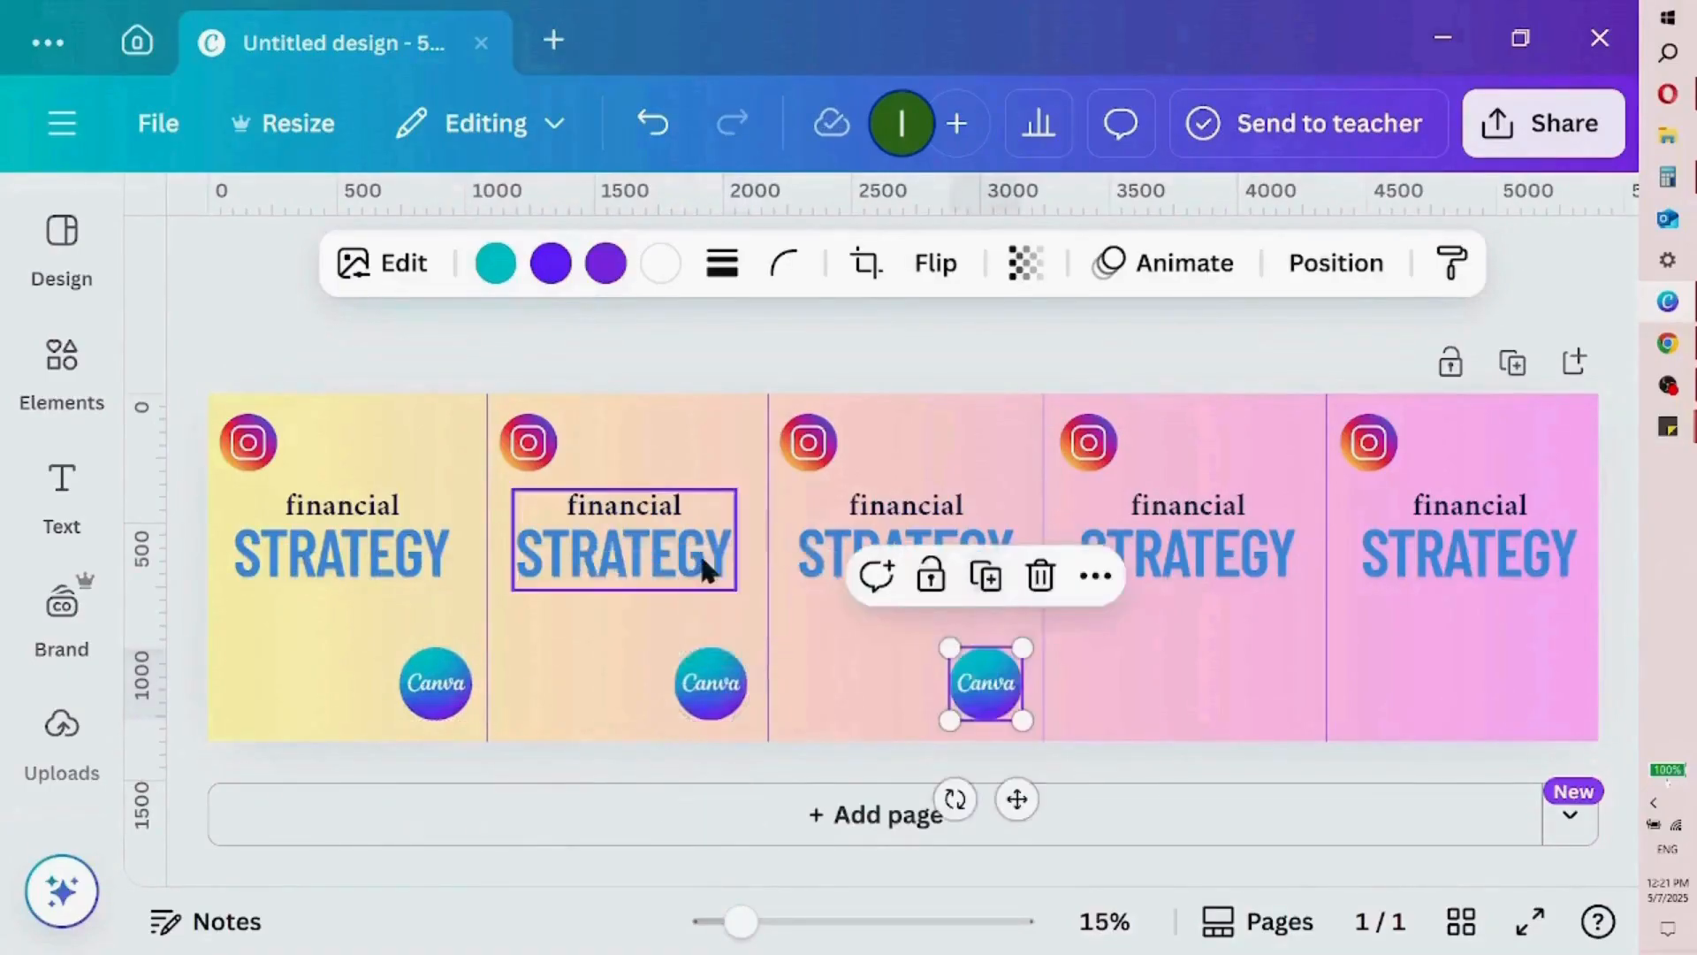
left_click(1001, 580)
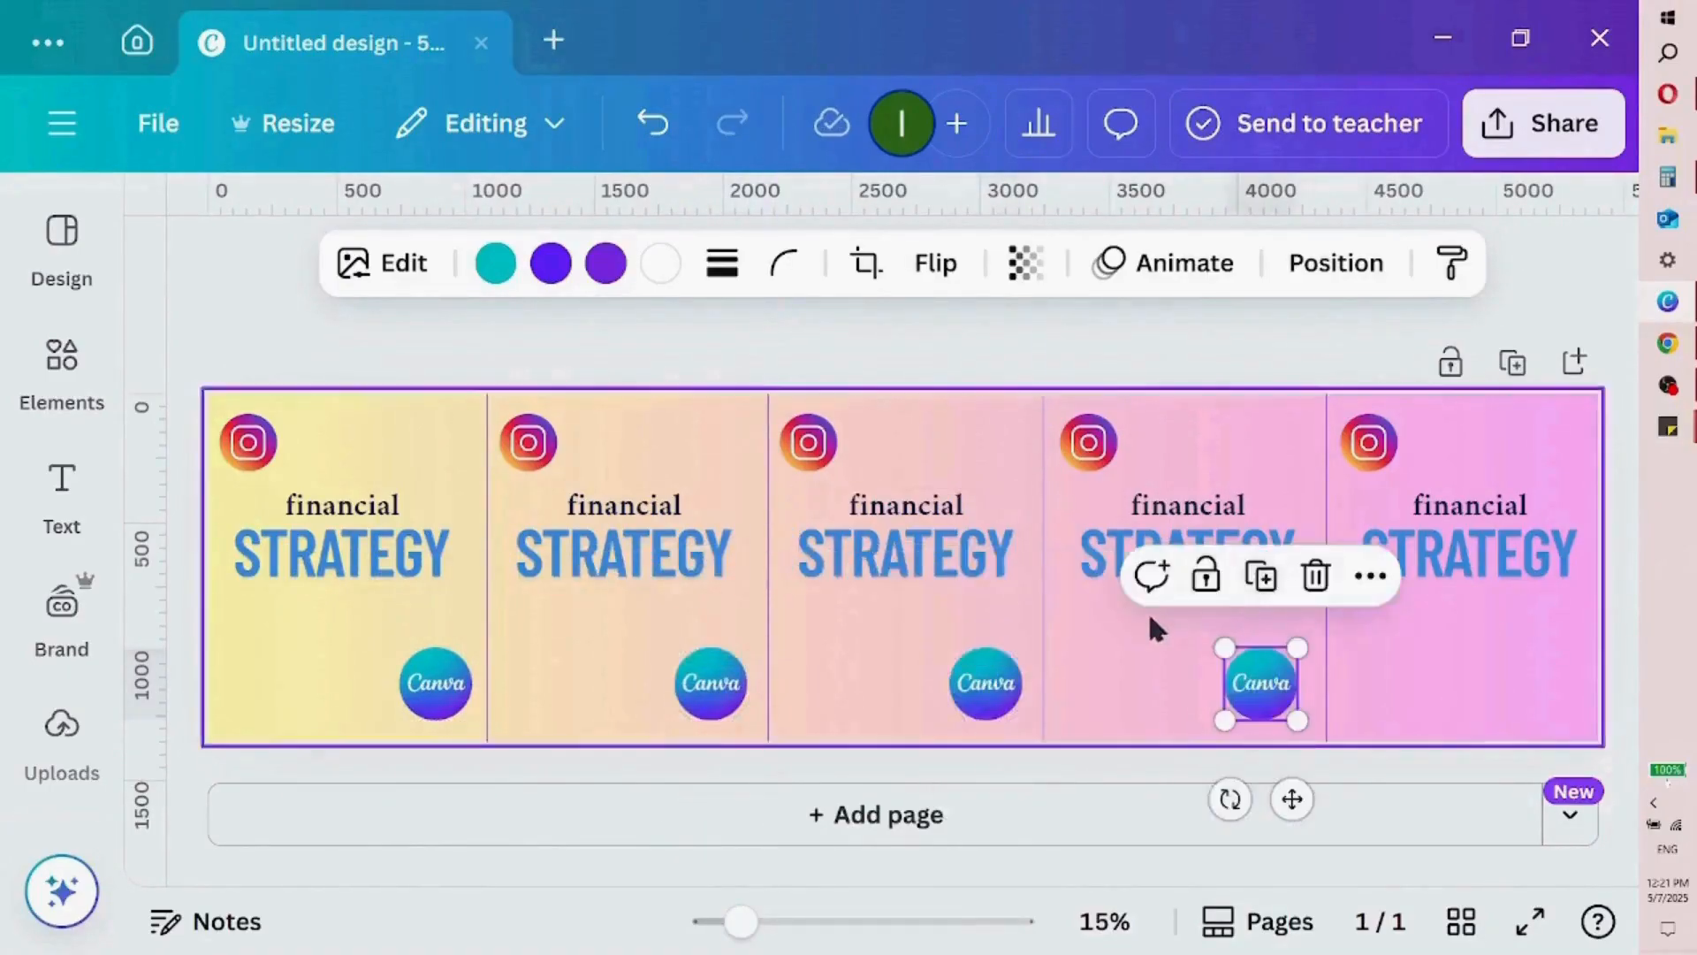
left_click(1264, 577)
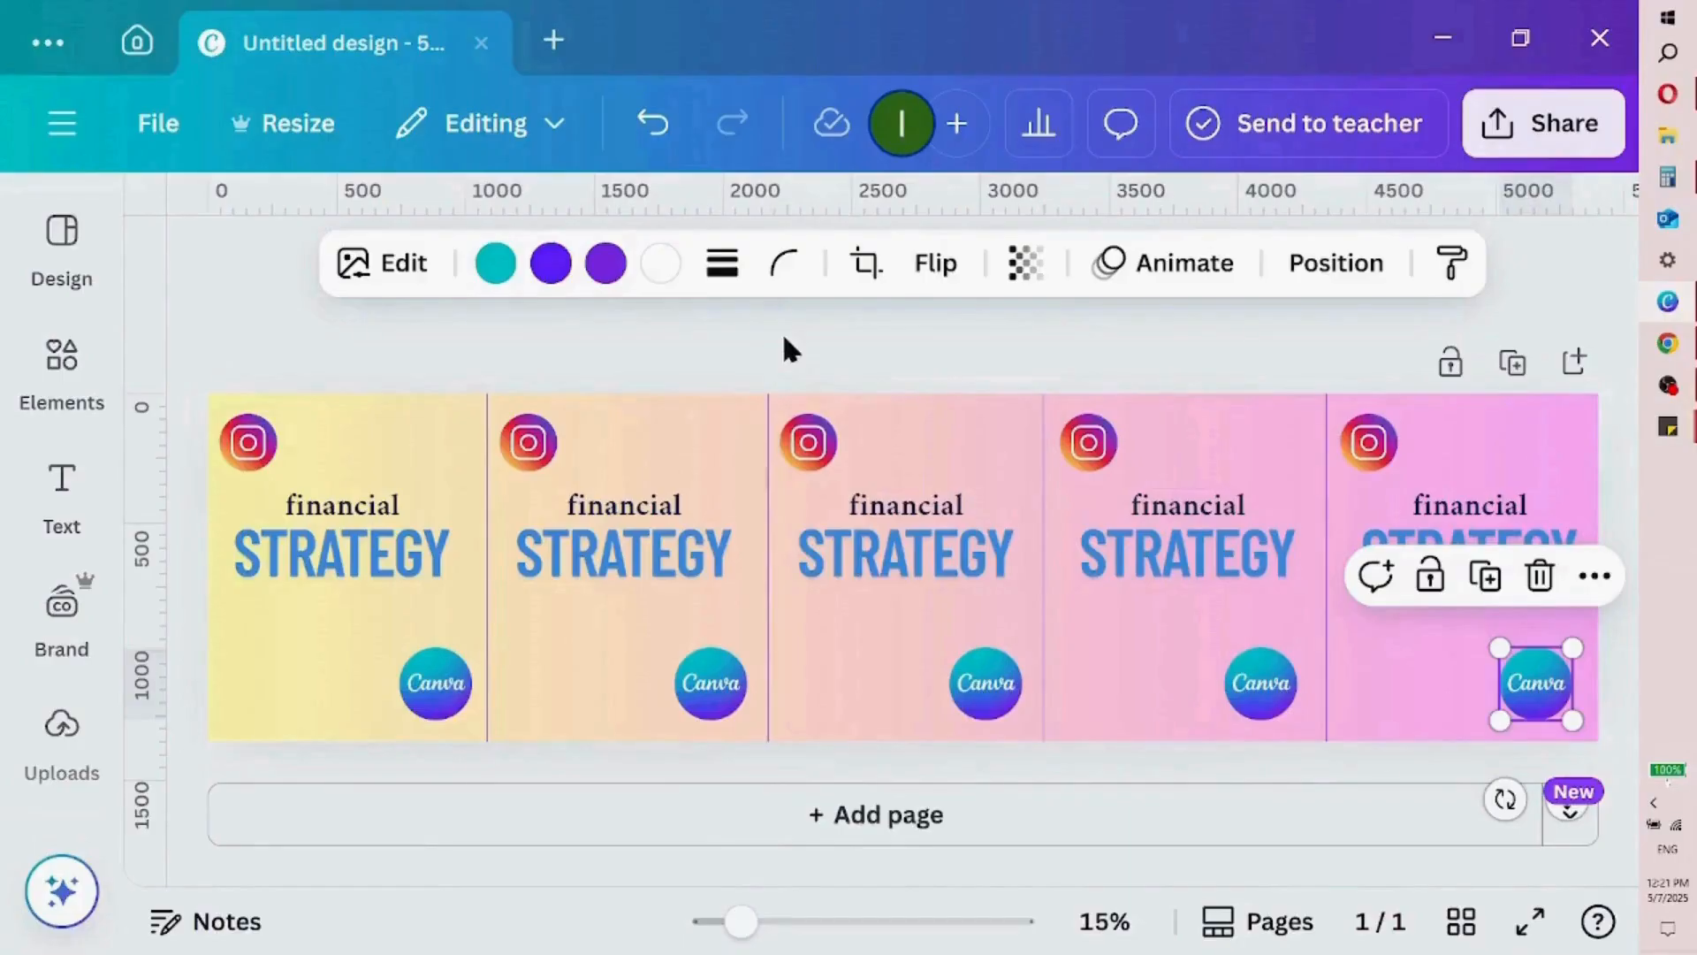
Search the elements for "splash" and add the blue-purple watercolor cloud photo to the page
left_click(97, 389)
left_click(96, 389)
double_click(384, 246)
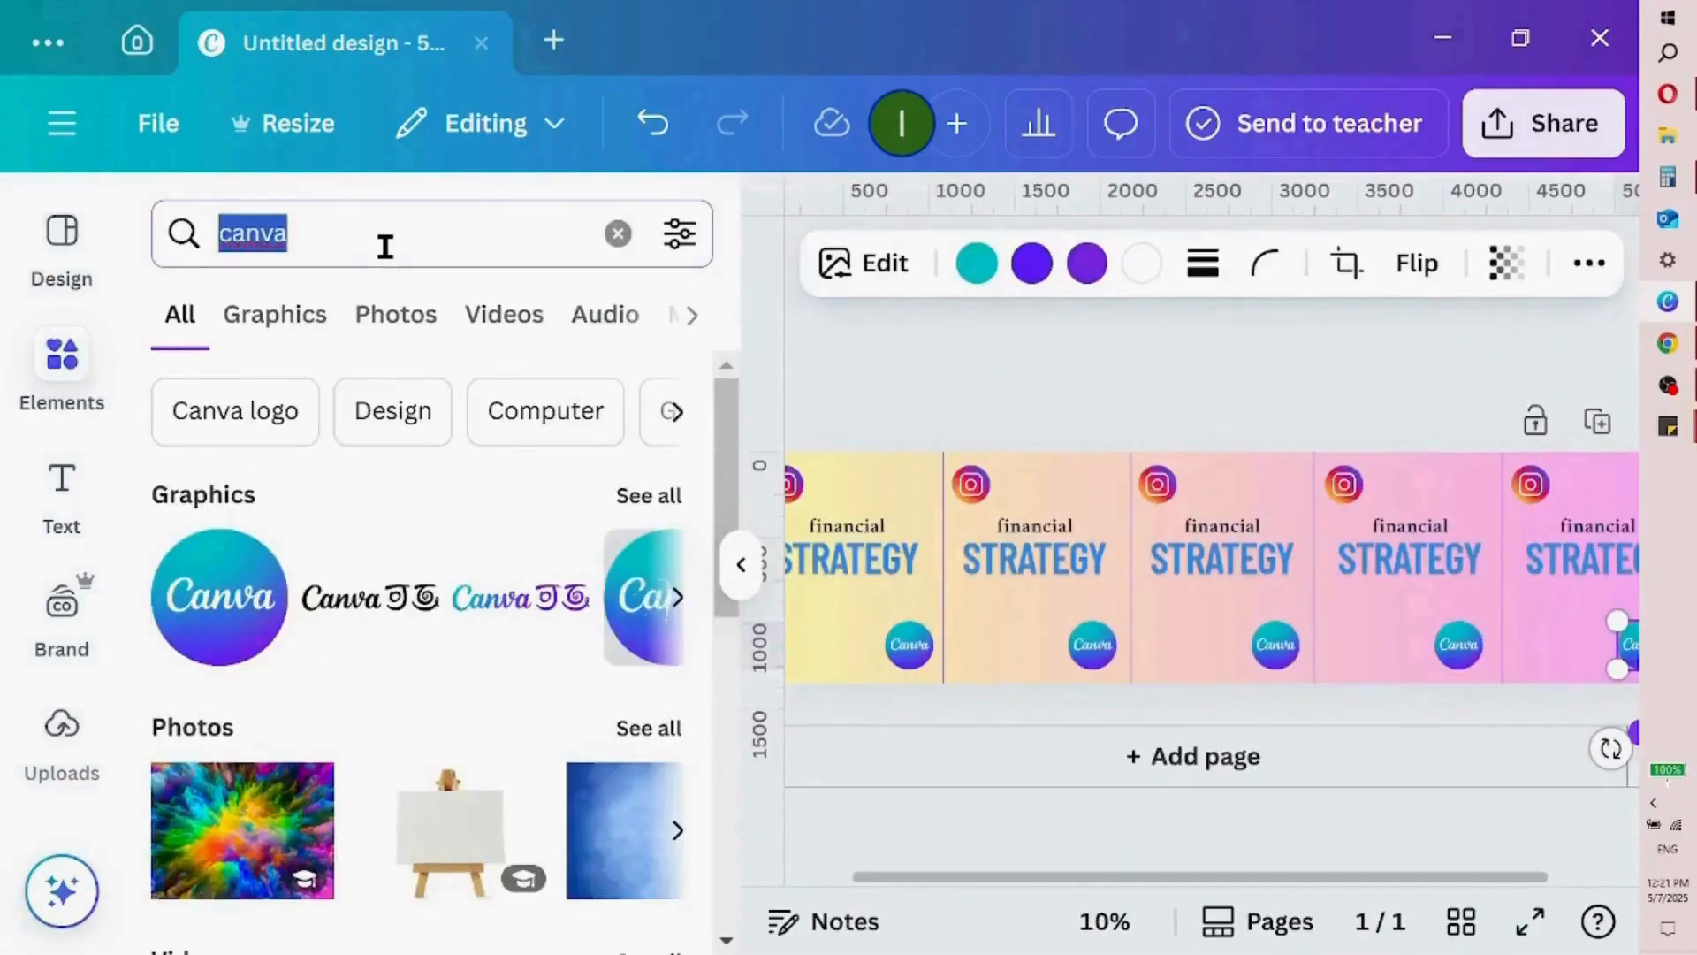
type("c")
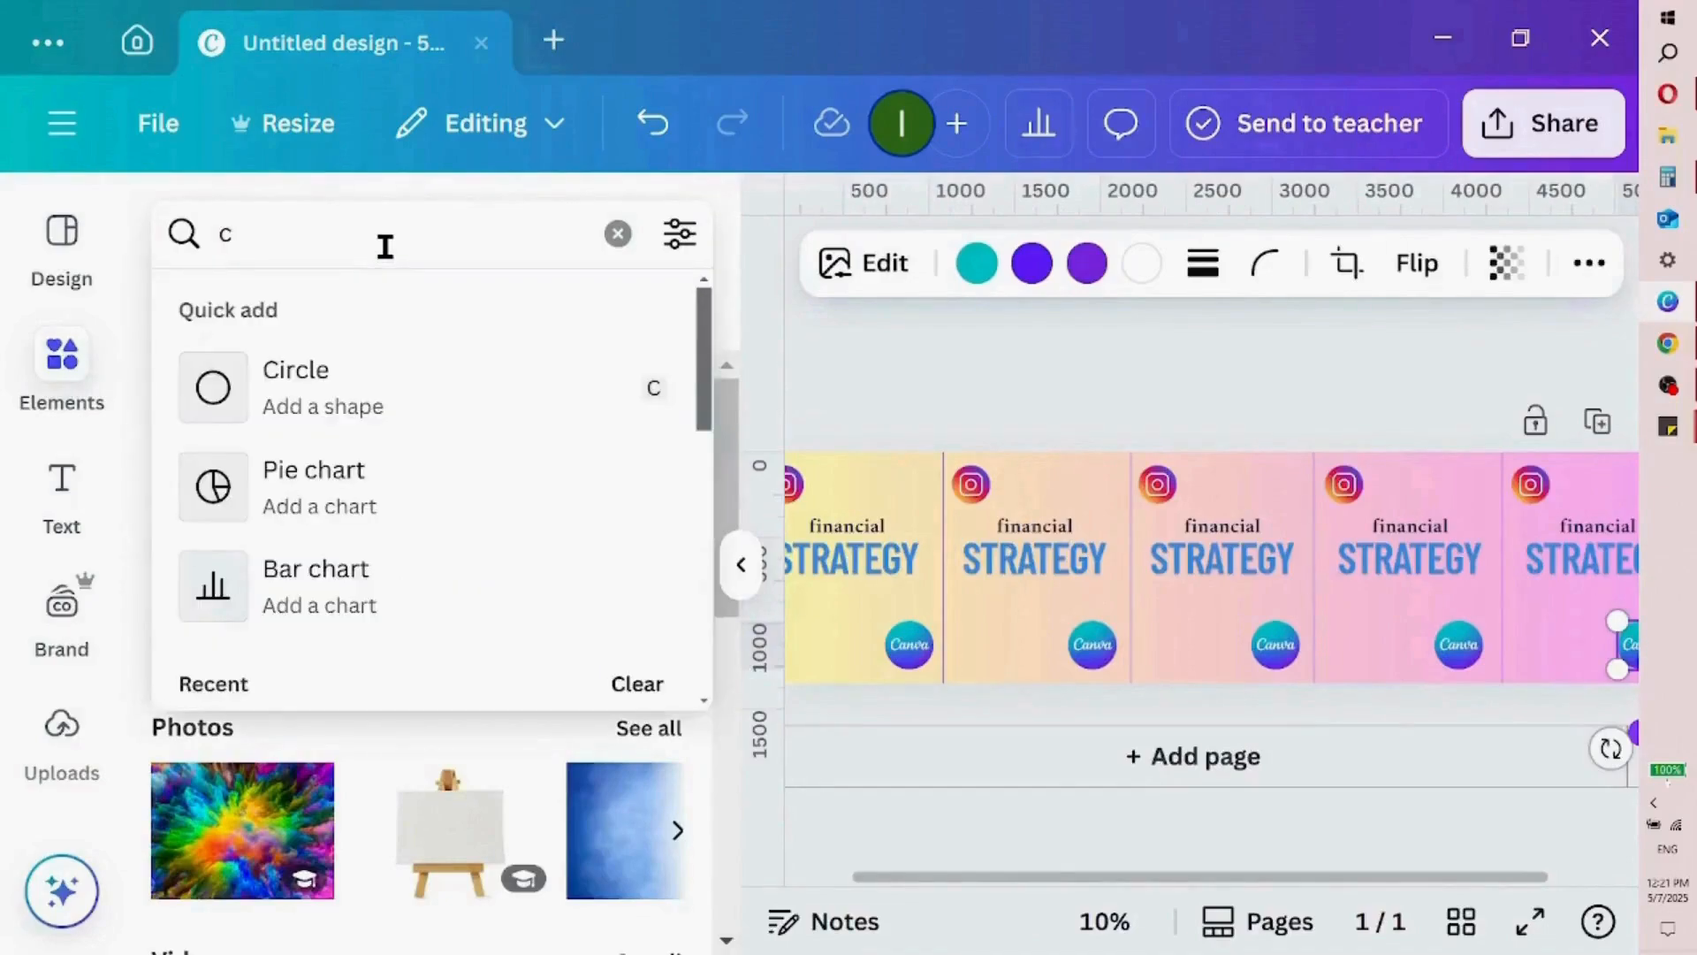
key("BackSpace")
type("spla")
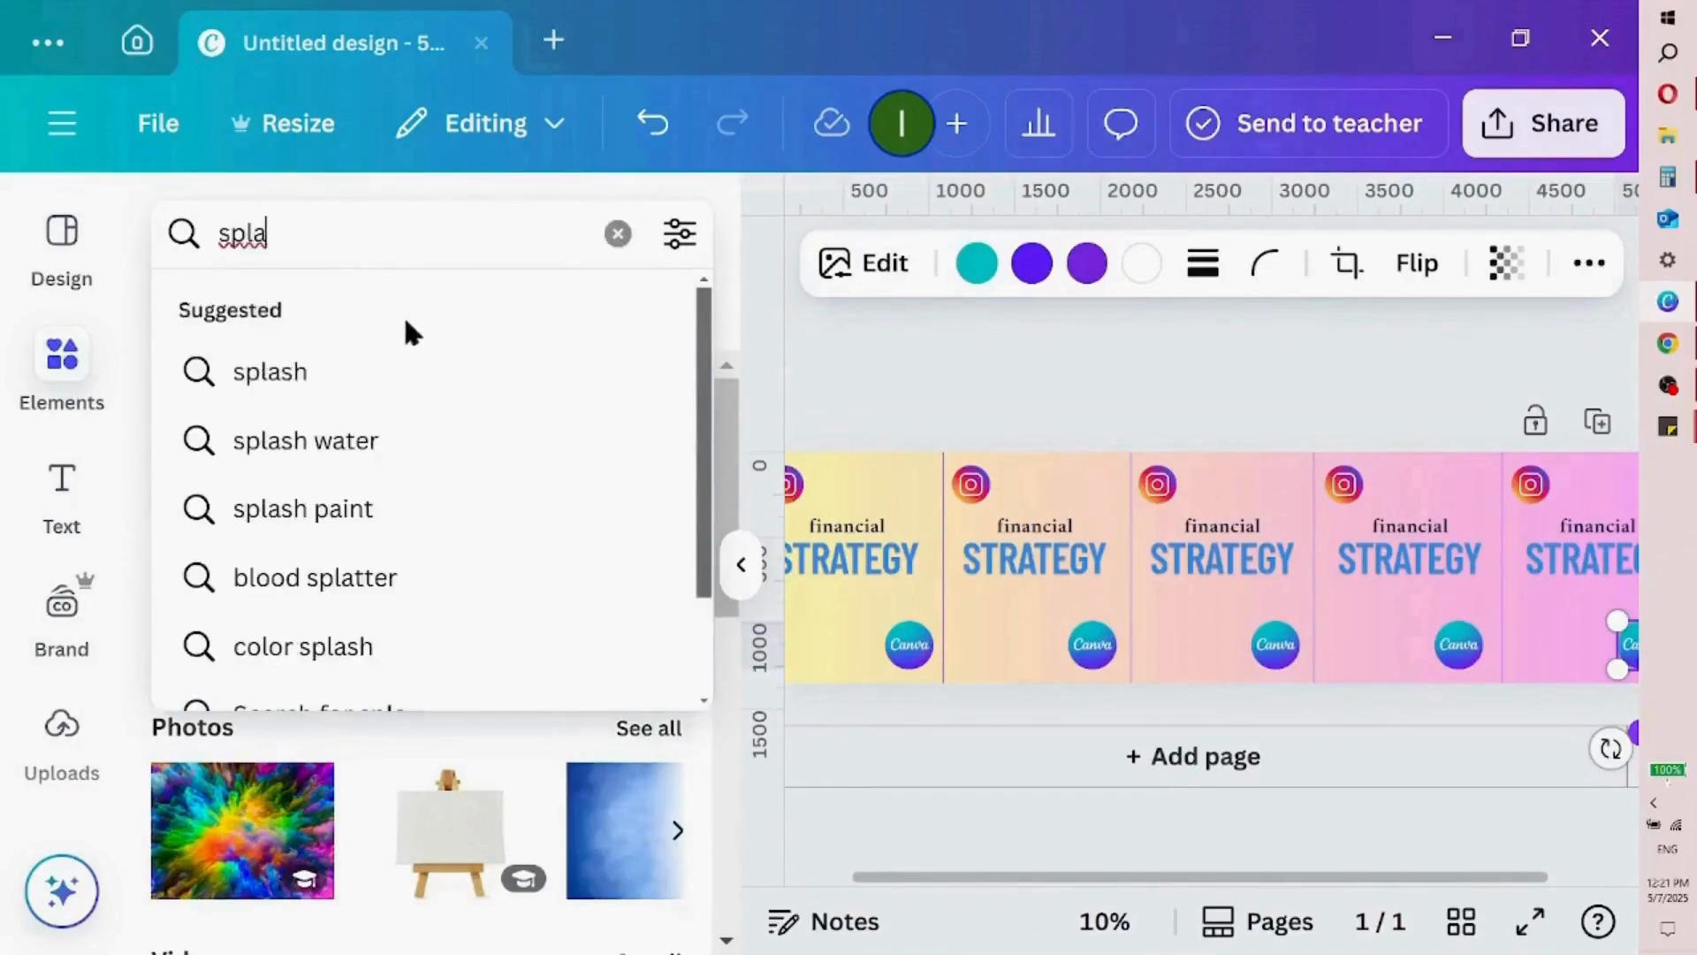
left_click(400, 373)
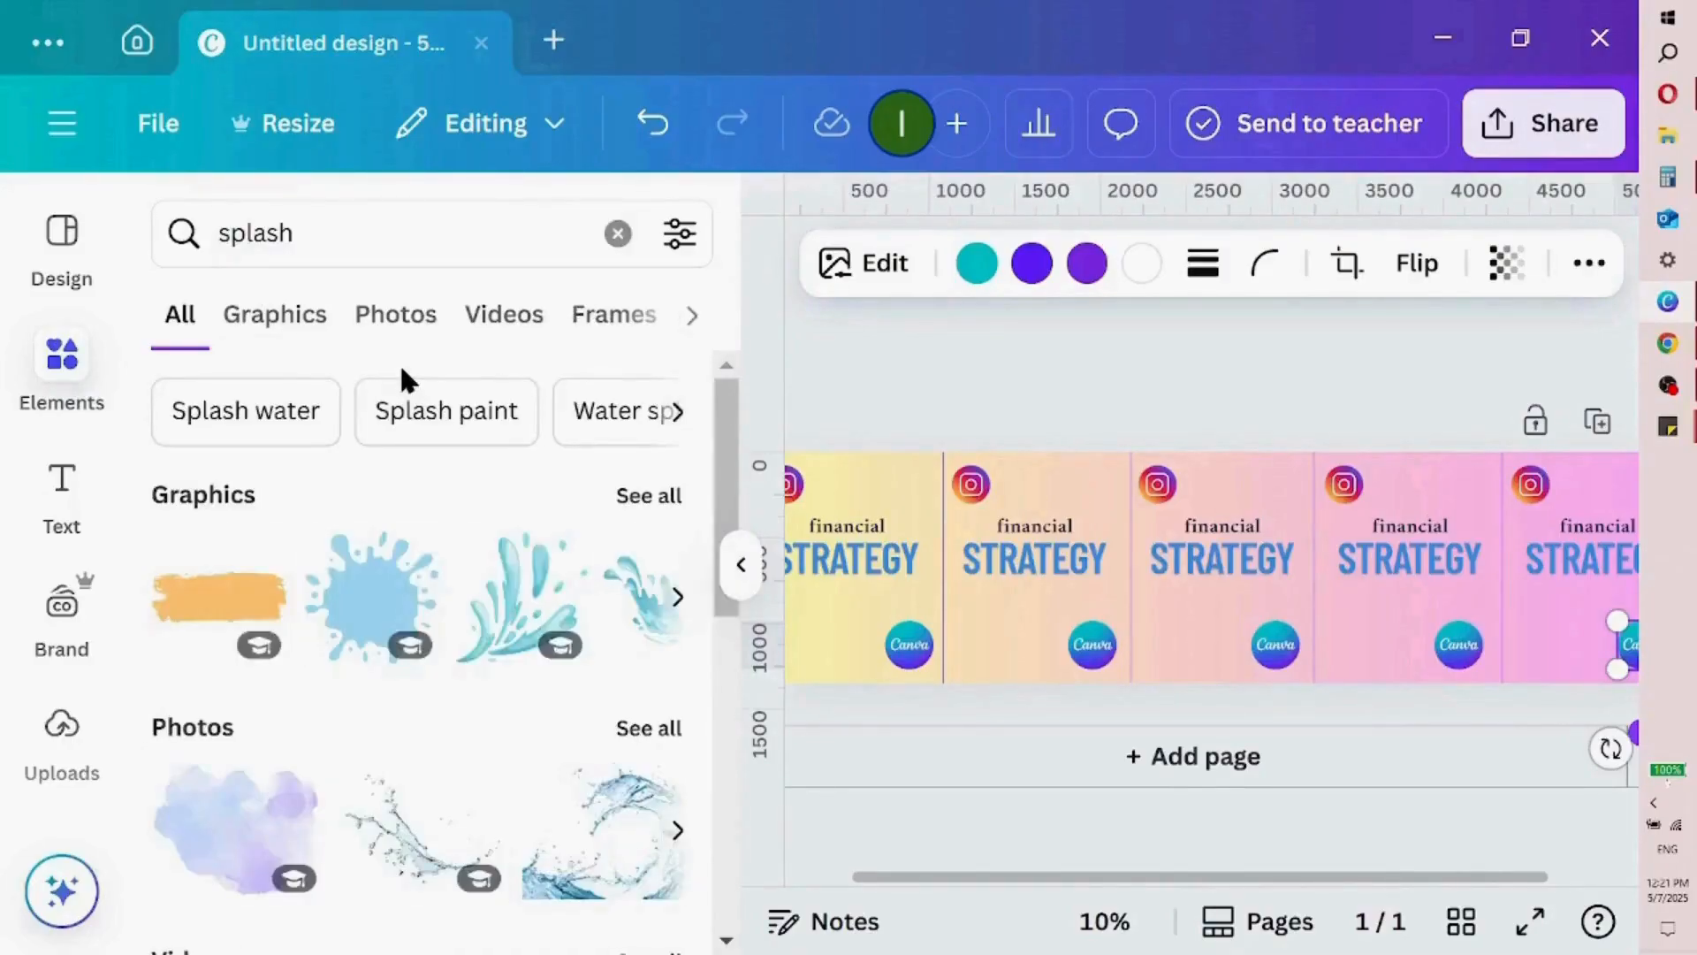
left_click(233, 817)
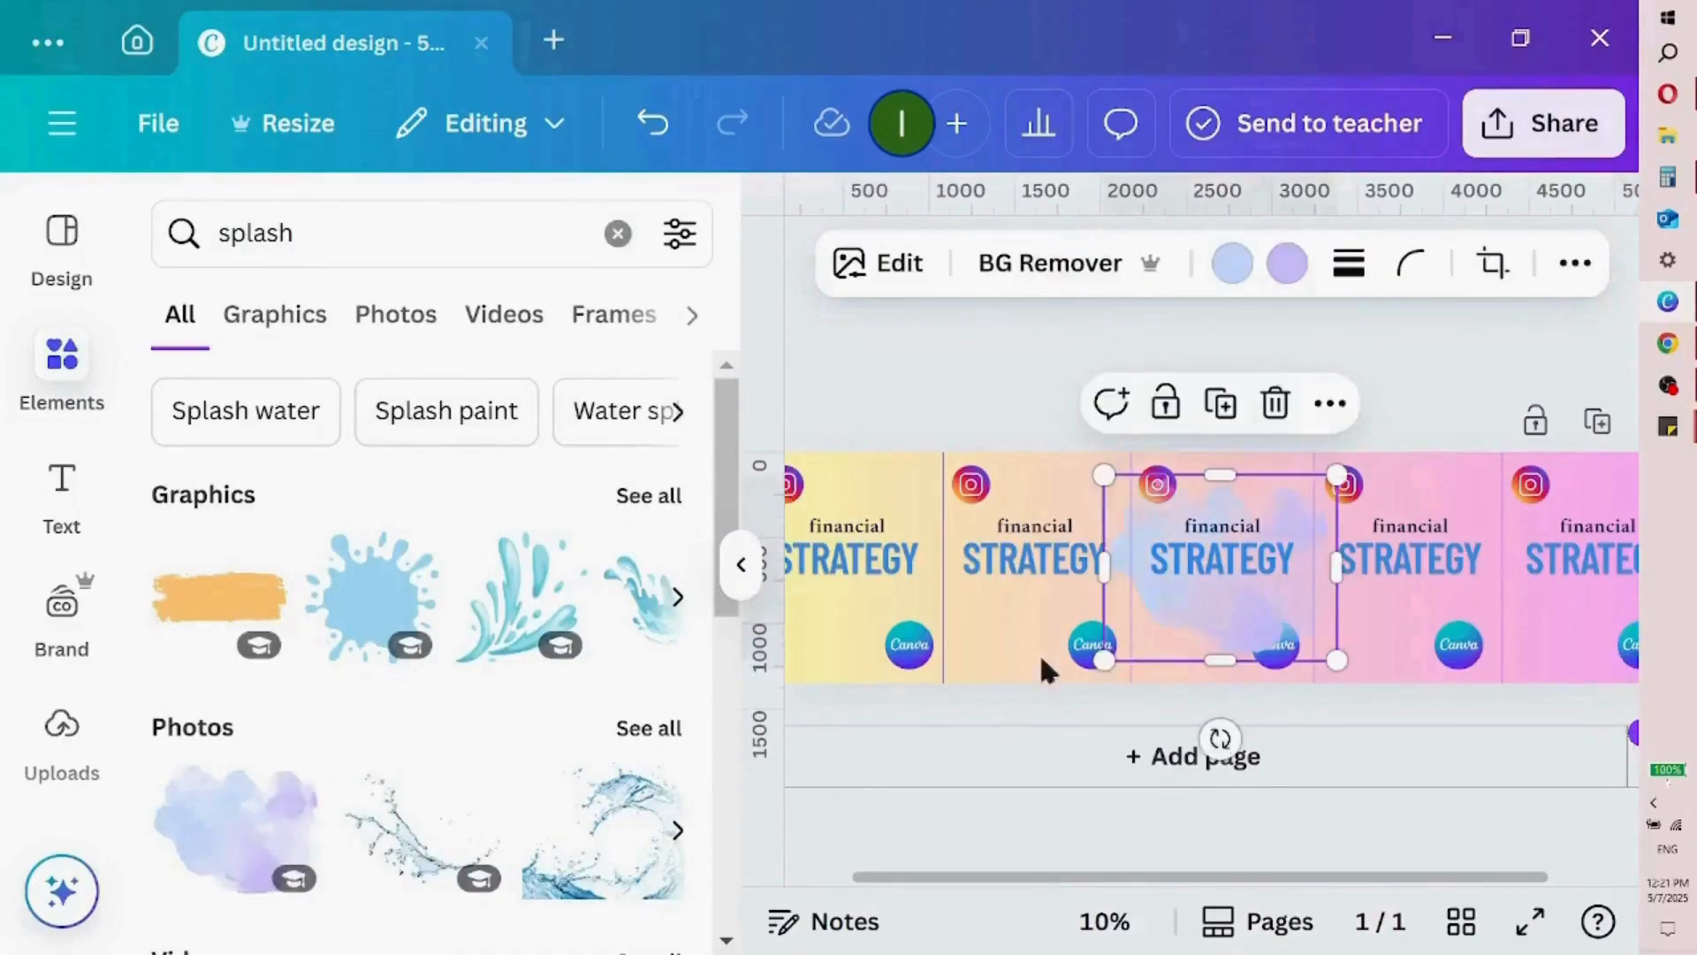
Move the watercolor splash onto the first panel and crop its right side to the first guide
left_click(743, 564)
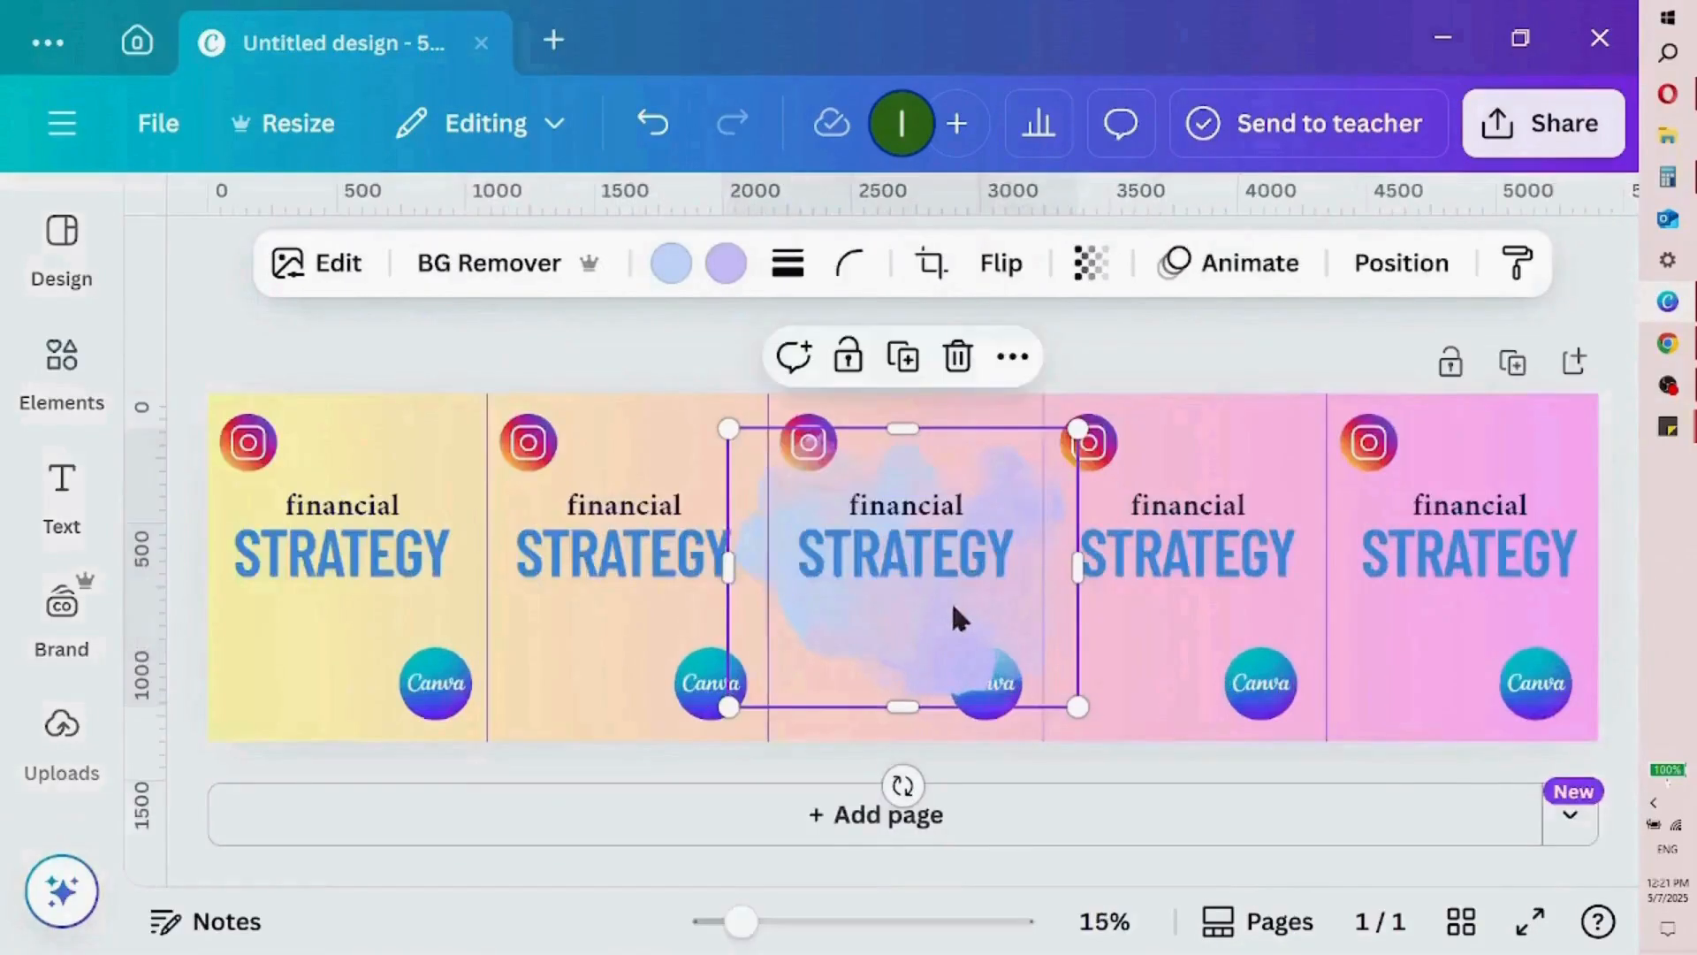
left_click_drag(945, 620, 388, 616)
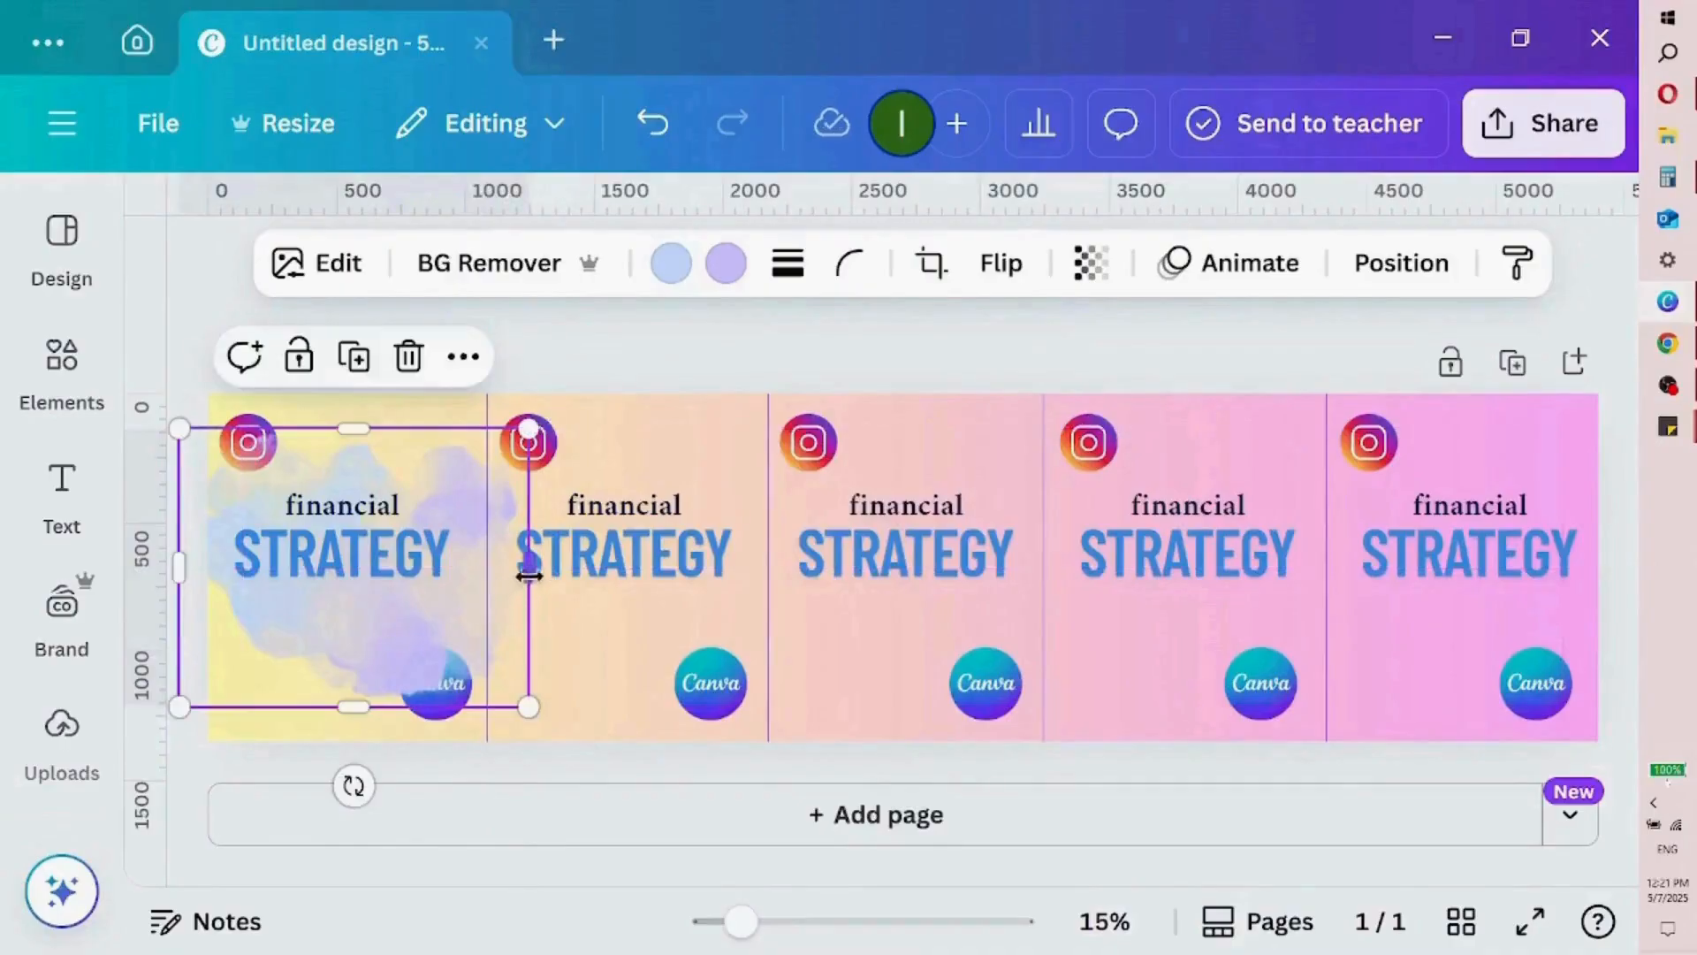
left_click_drag(532, 571, 491, 571)
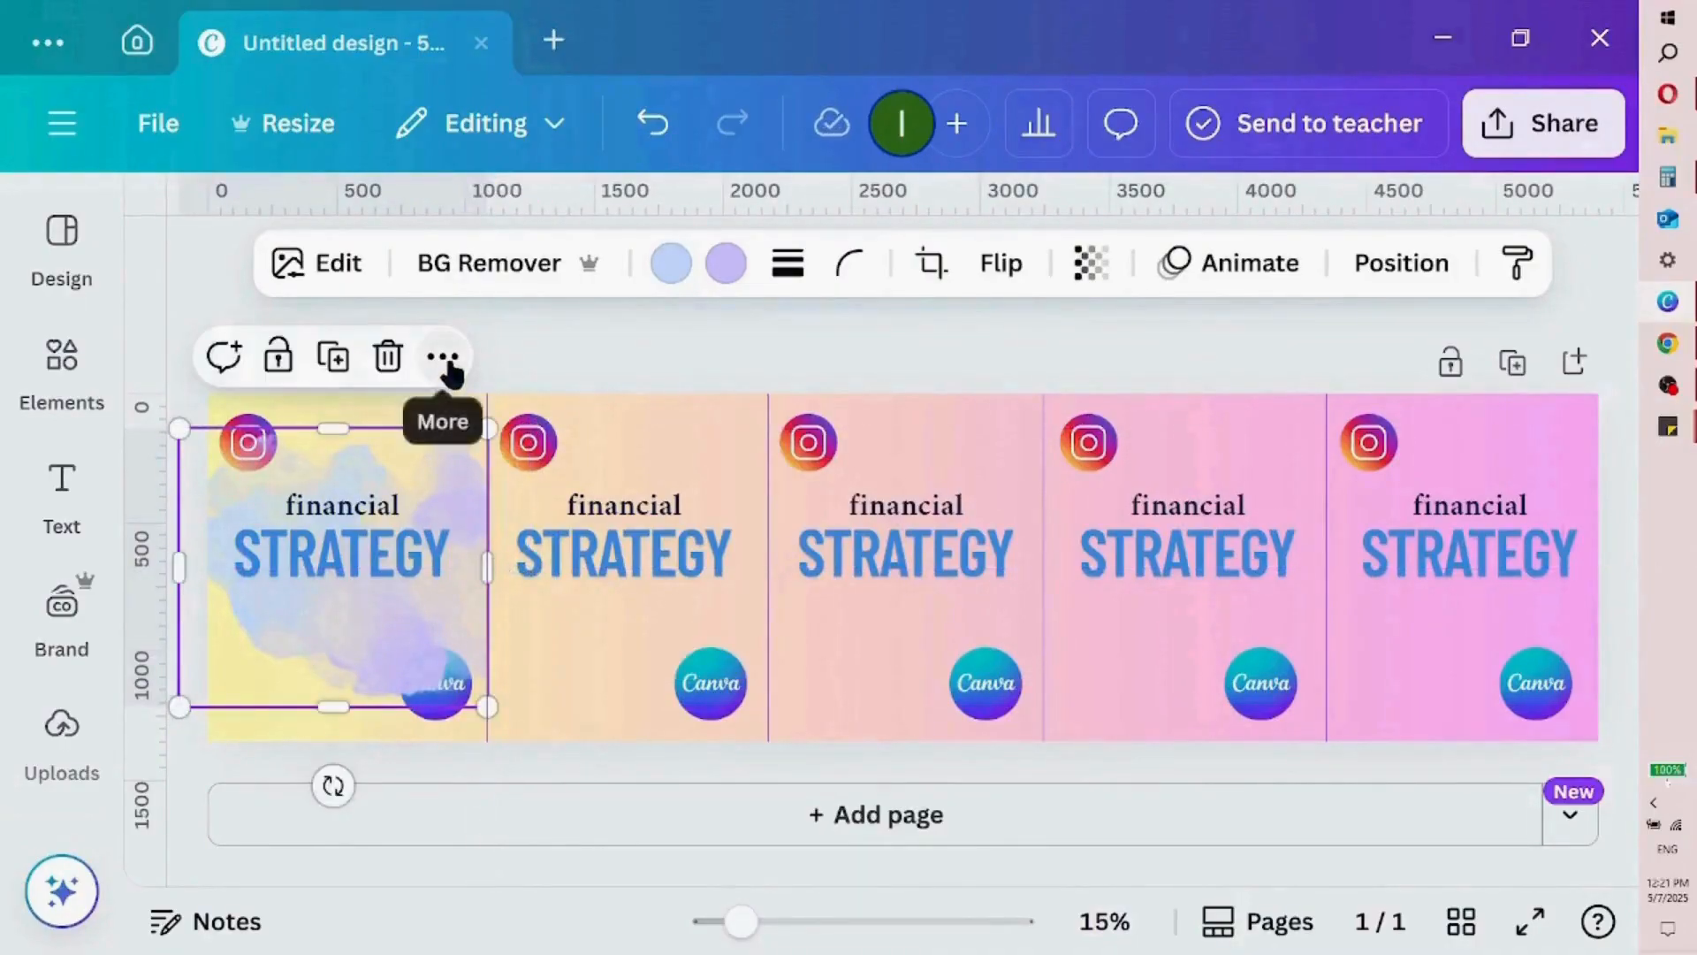
Send the first panel's watercolor splash to the back and crop its left side to the page edge
left_click(444, 358)
mouse_move(830, 815)
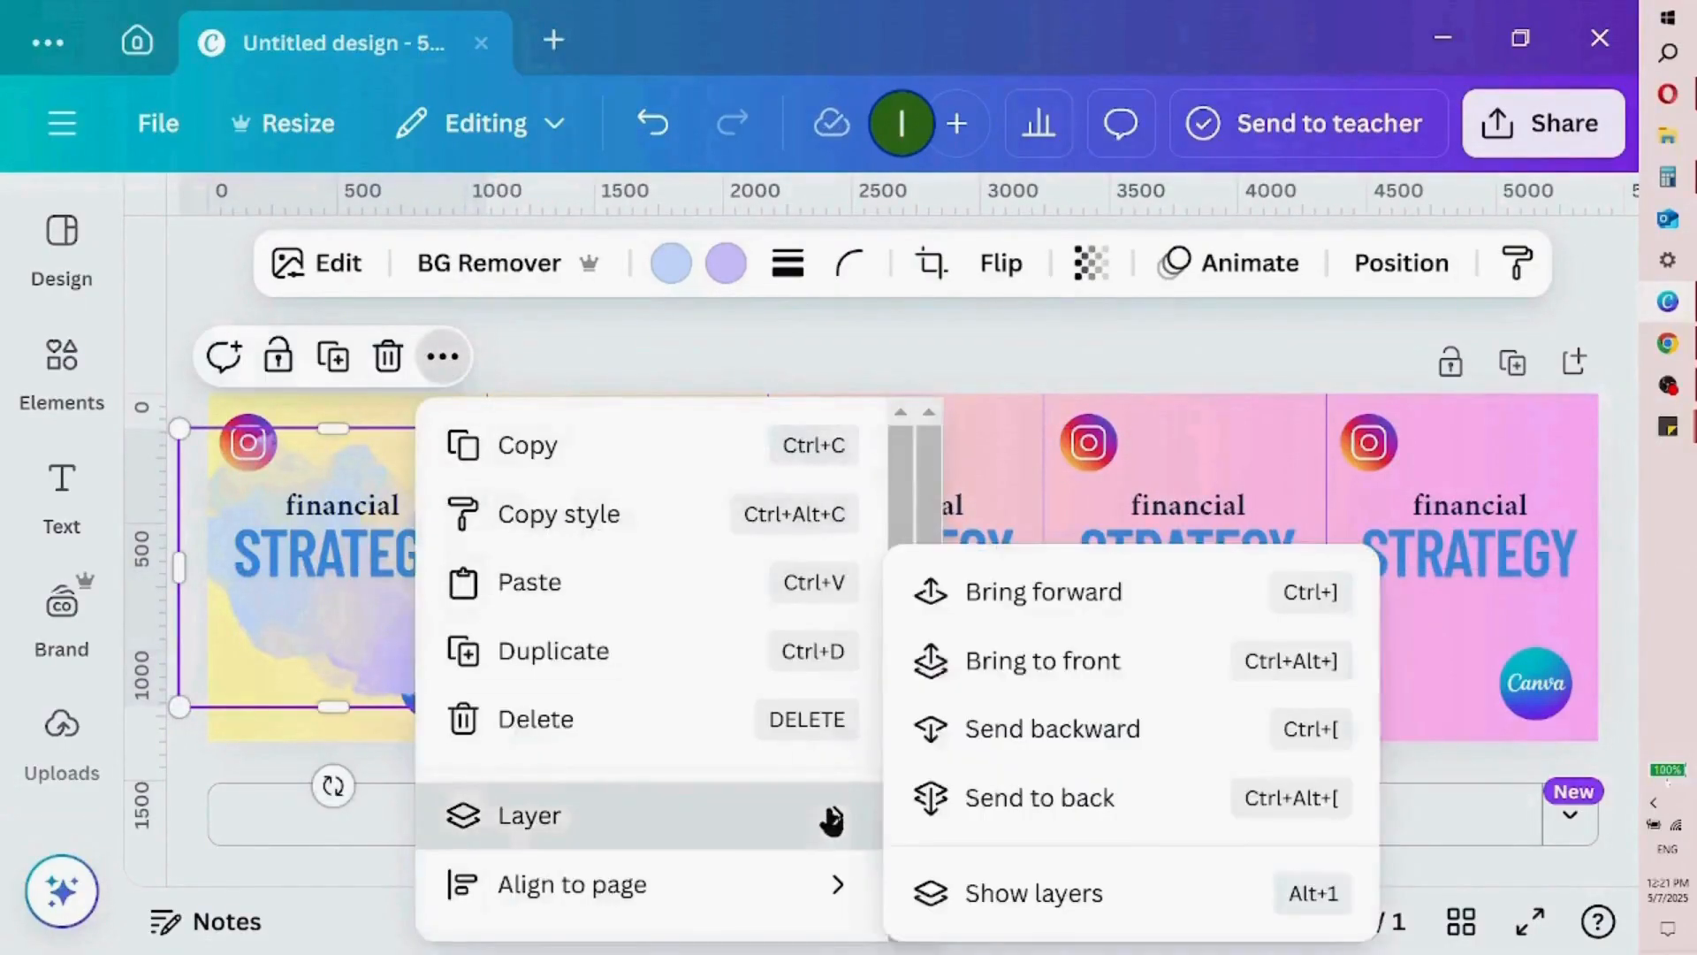
left_click(1038, 805)
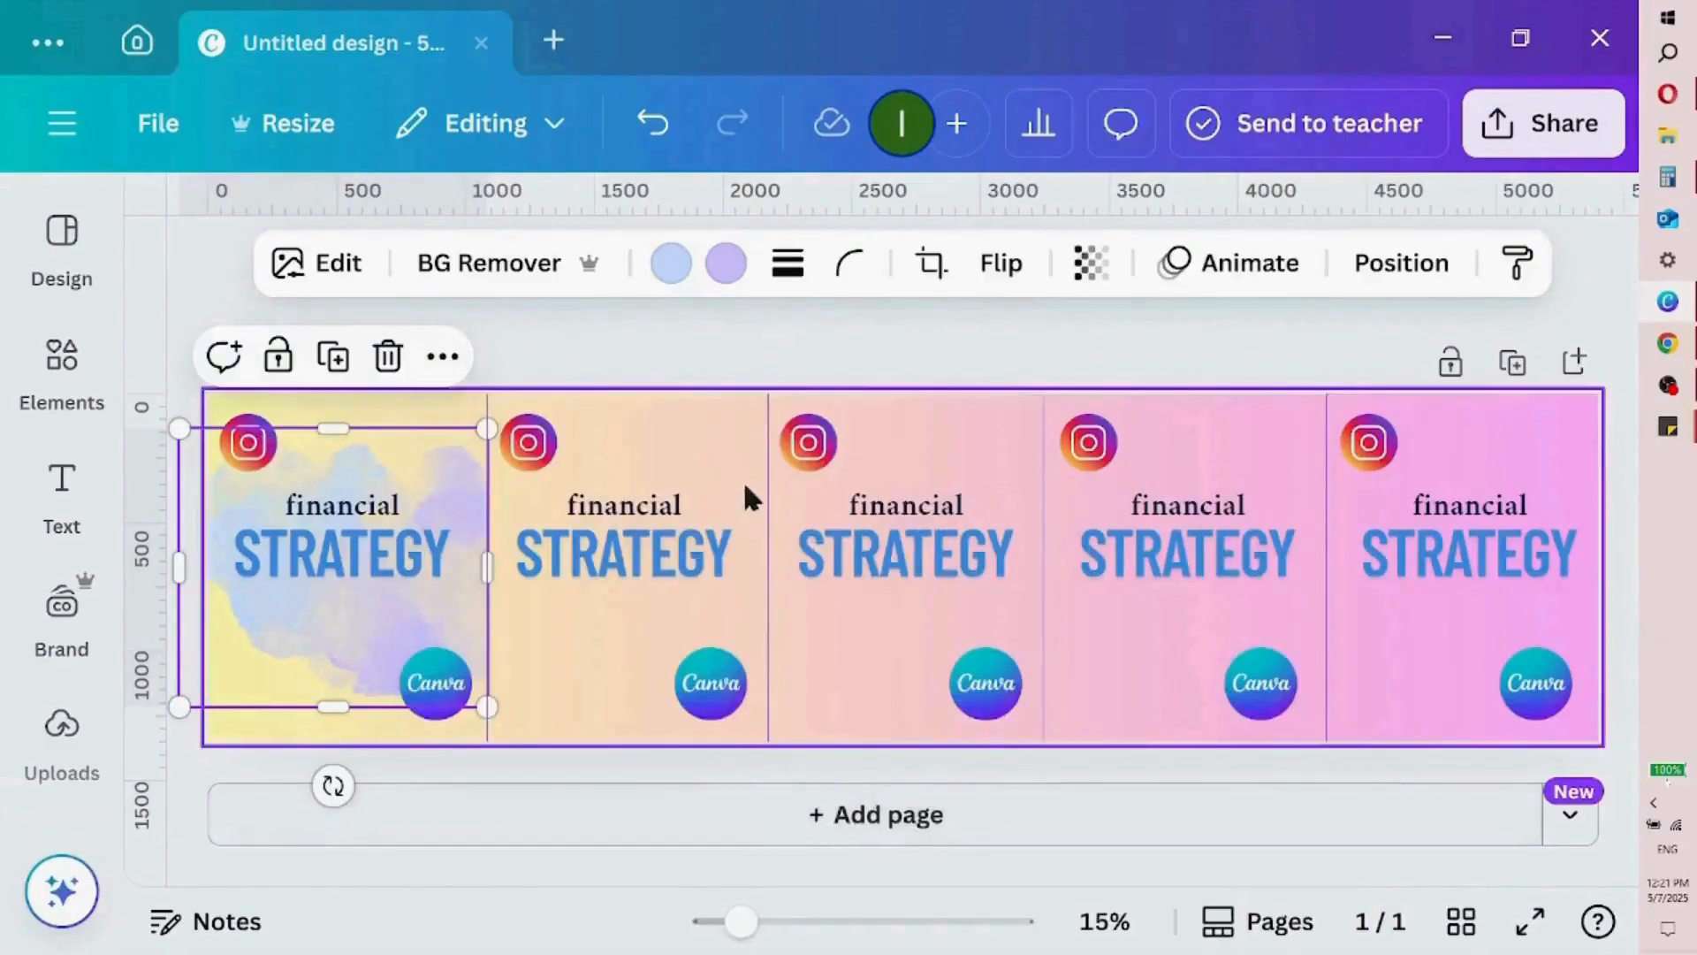
left_click_drag(180, 577, 211, 580)
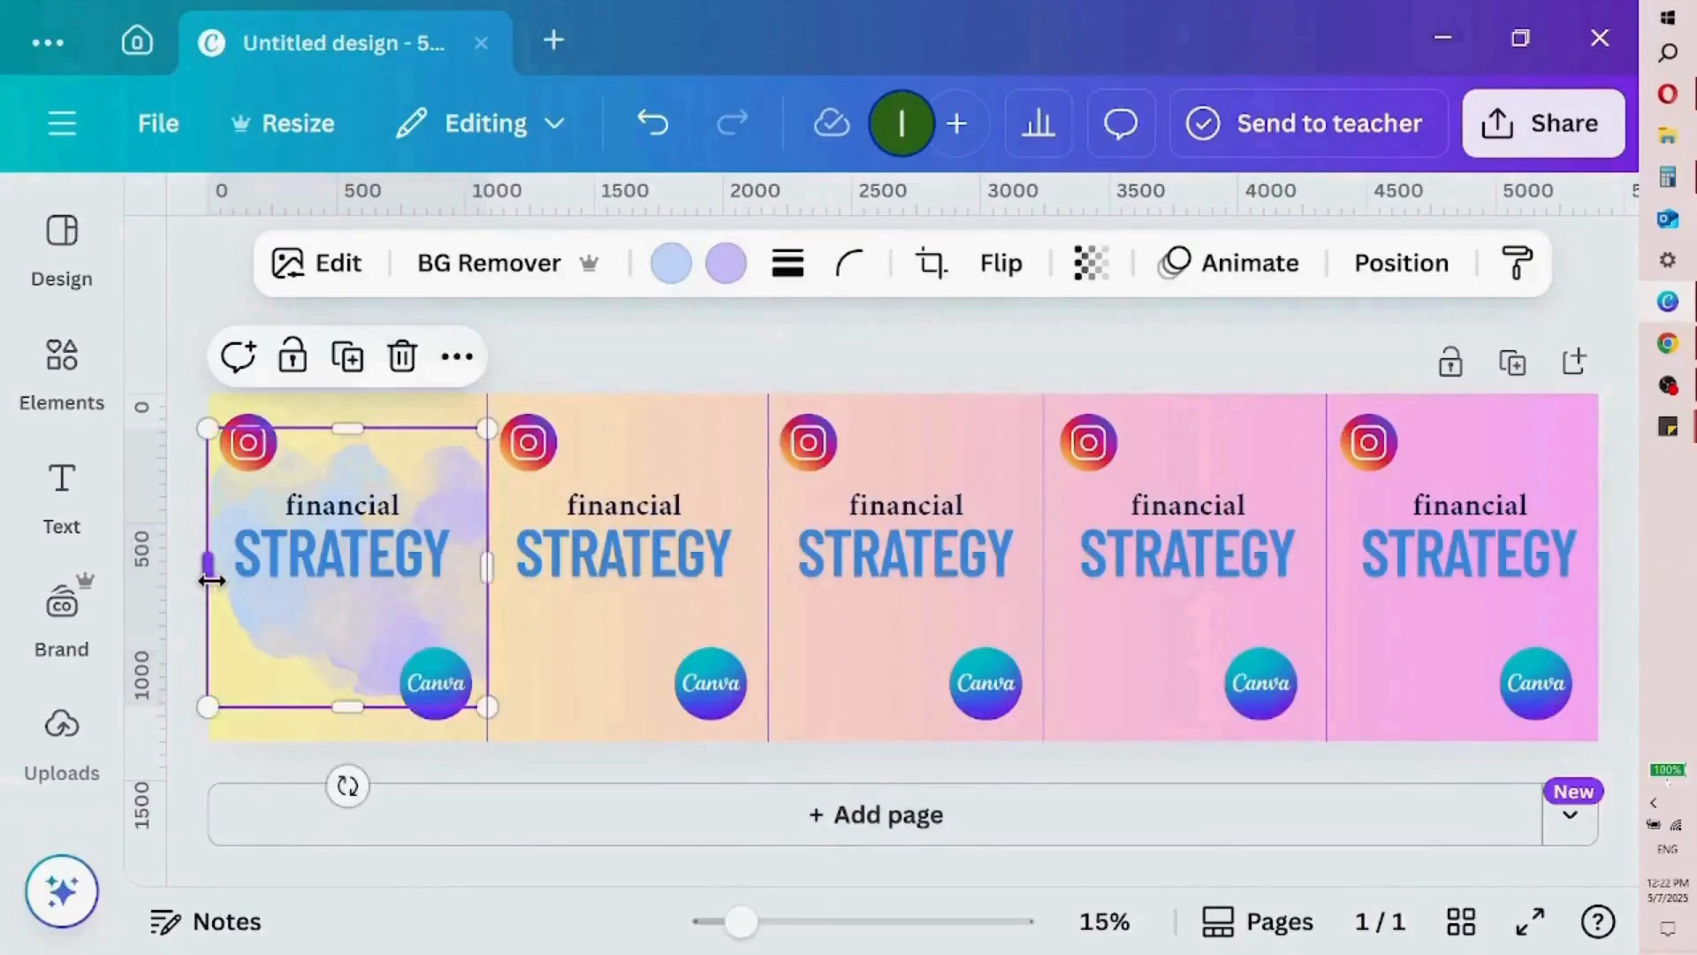
Duplicate the watercolor splash onto each of the other four panels, aligned with the guides
left_click(347, 357)
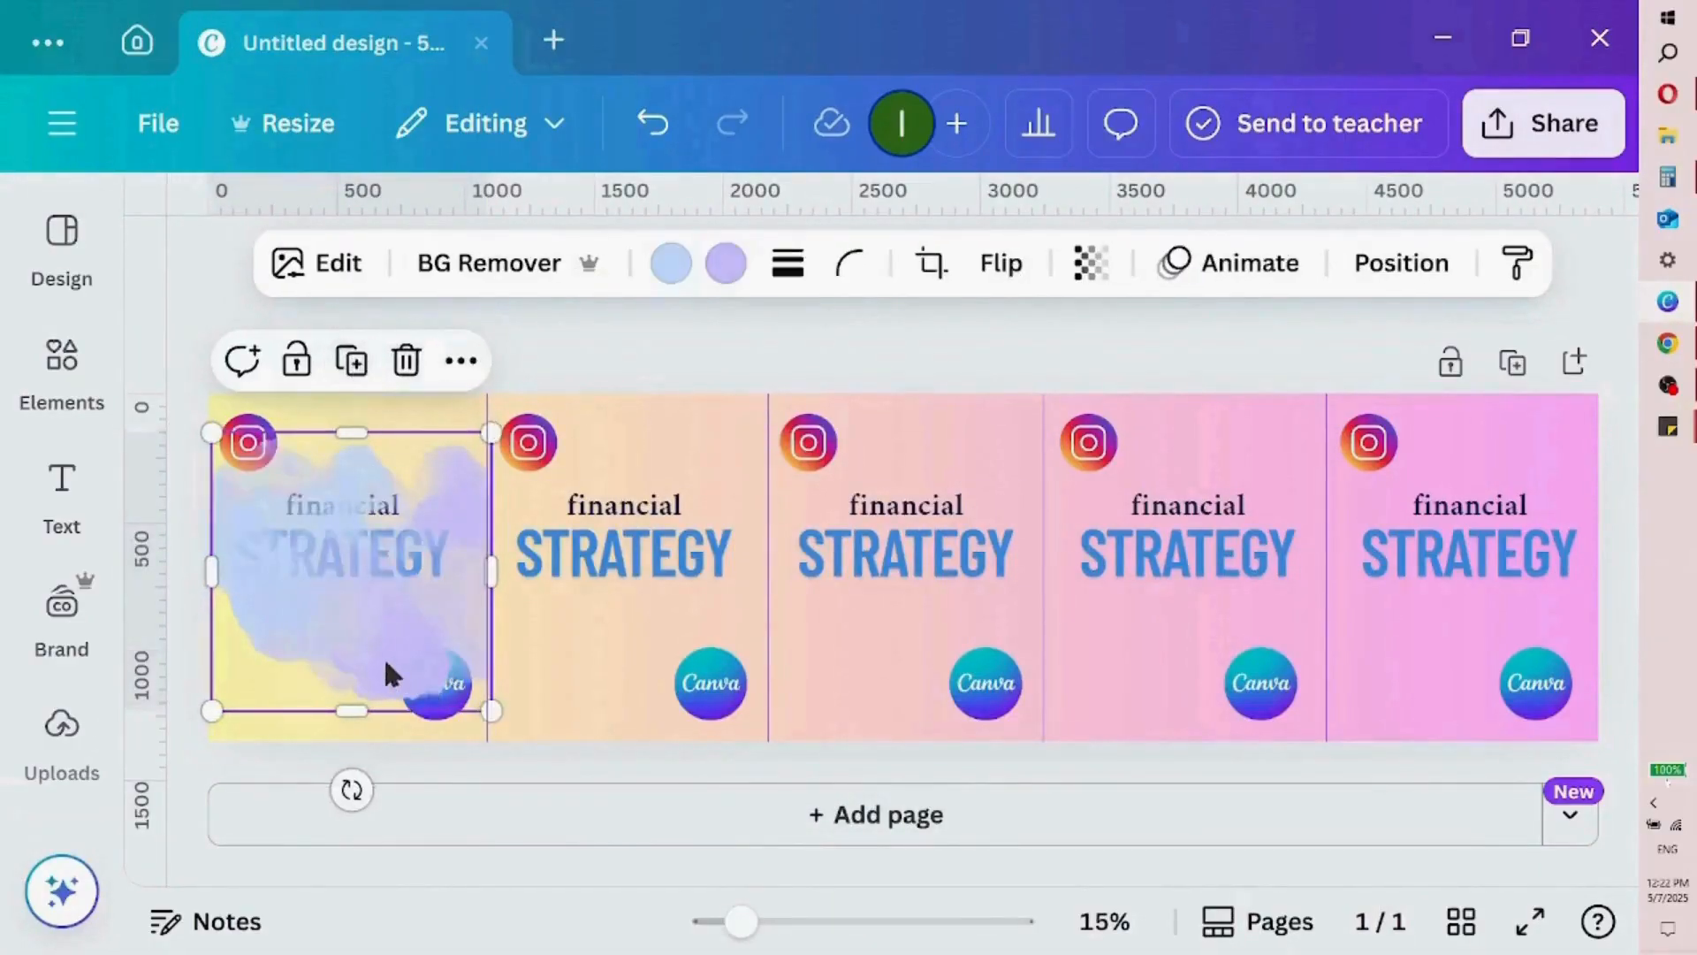
left_click_drag(386, 675, 651, 629)
left_click(626, 359)
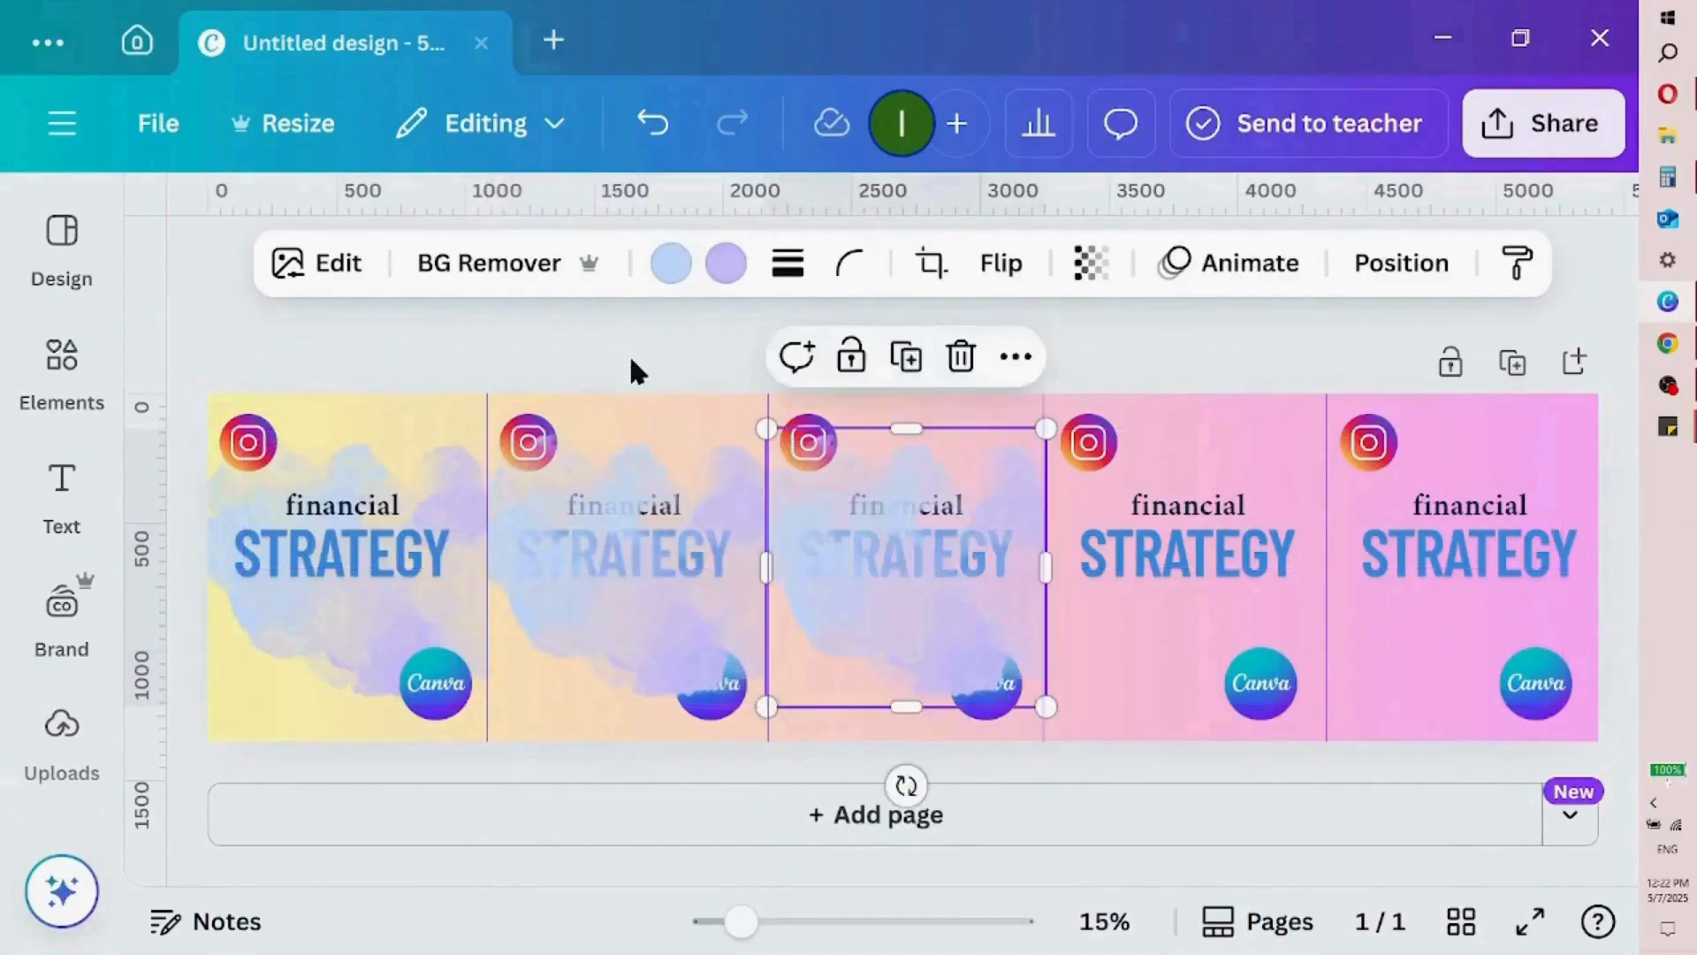
left_click(906, 357)
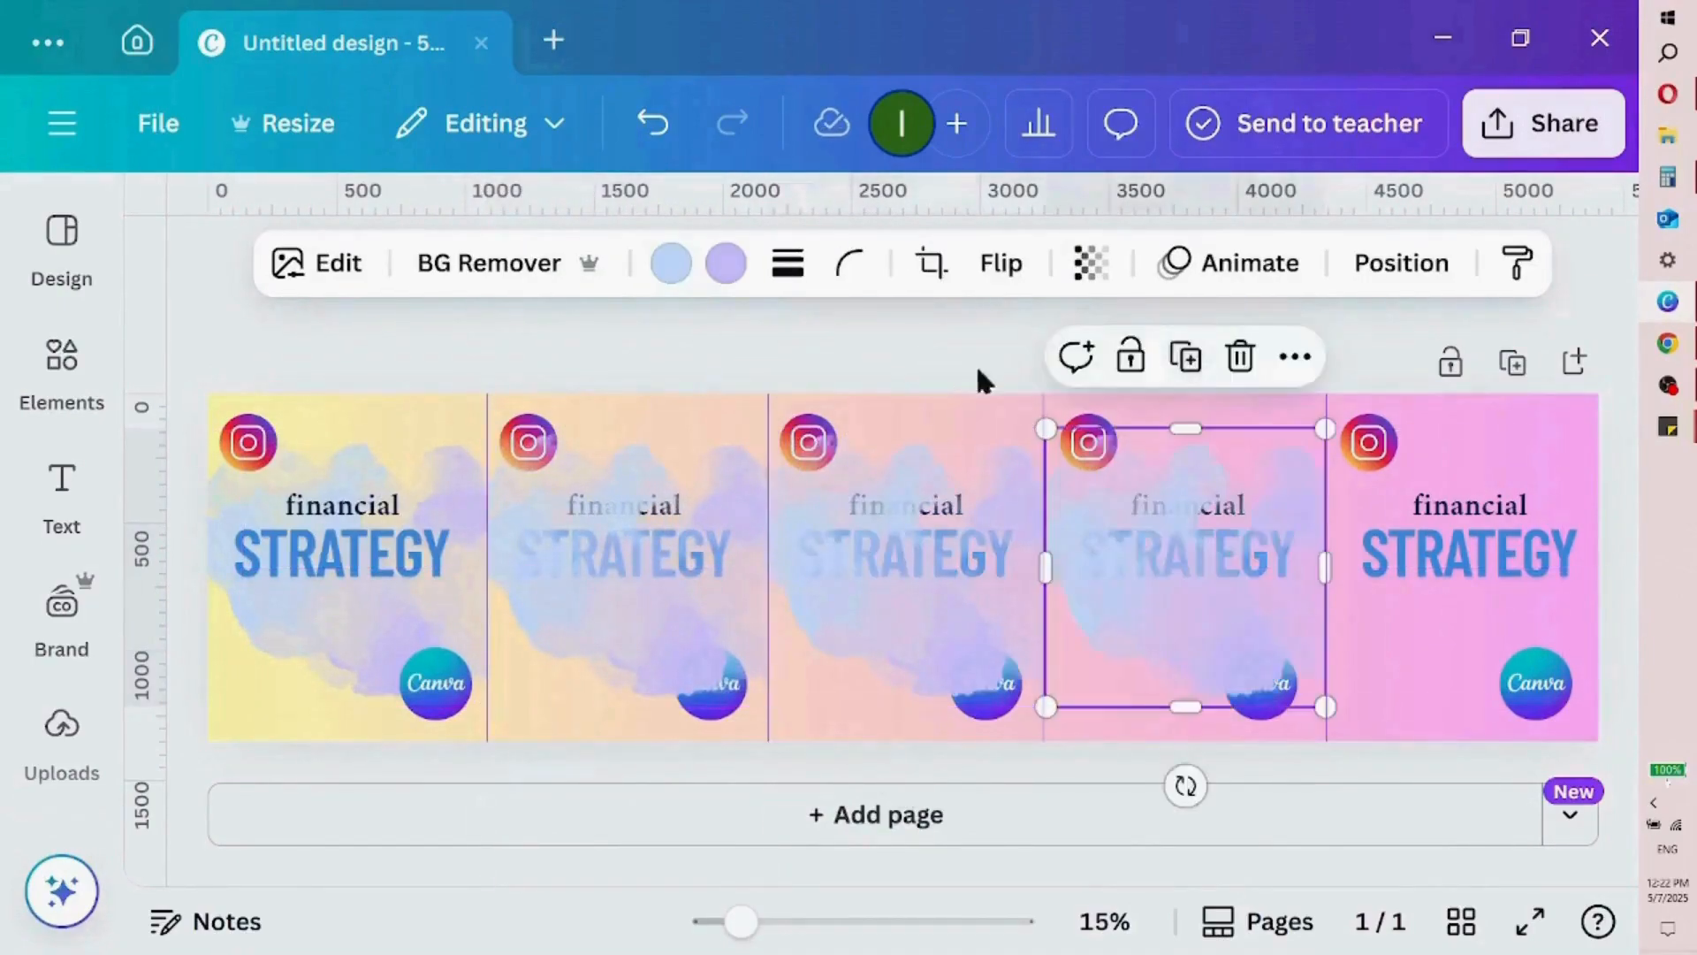
left_click(1187, 355)
Send the watercolor splashes on the second, third and fourth panels to the back, behind the text and icons
left_click(728, 610)
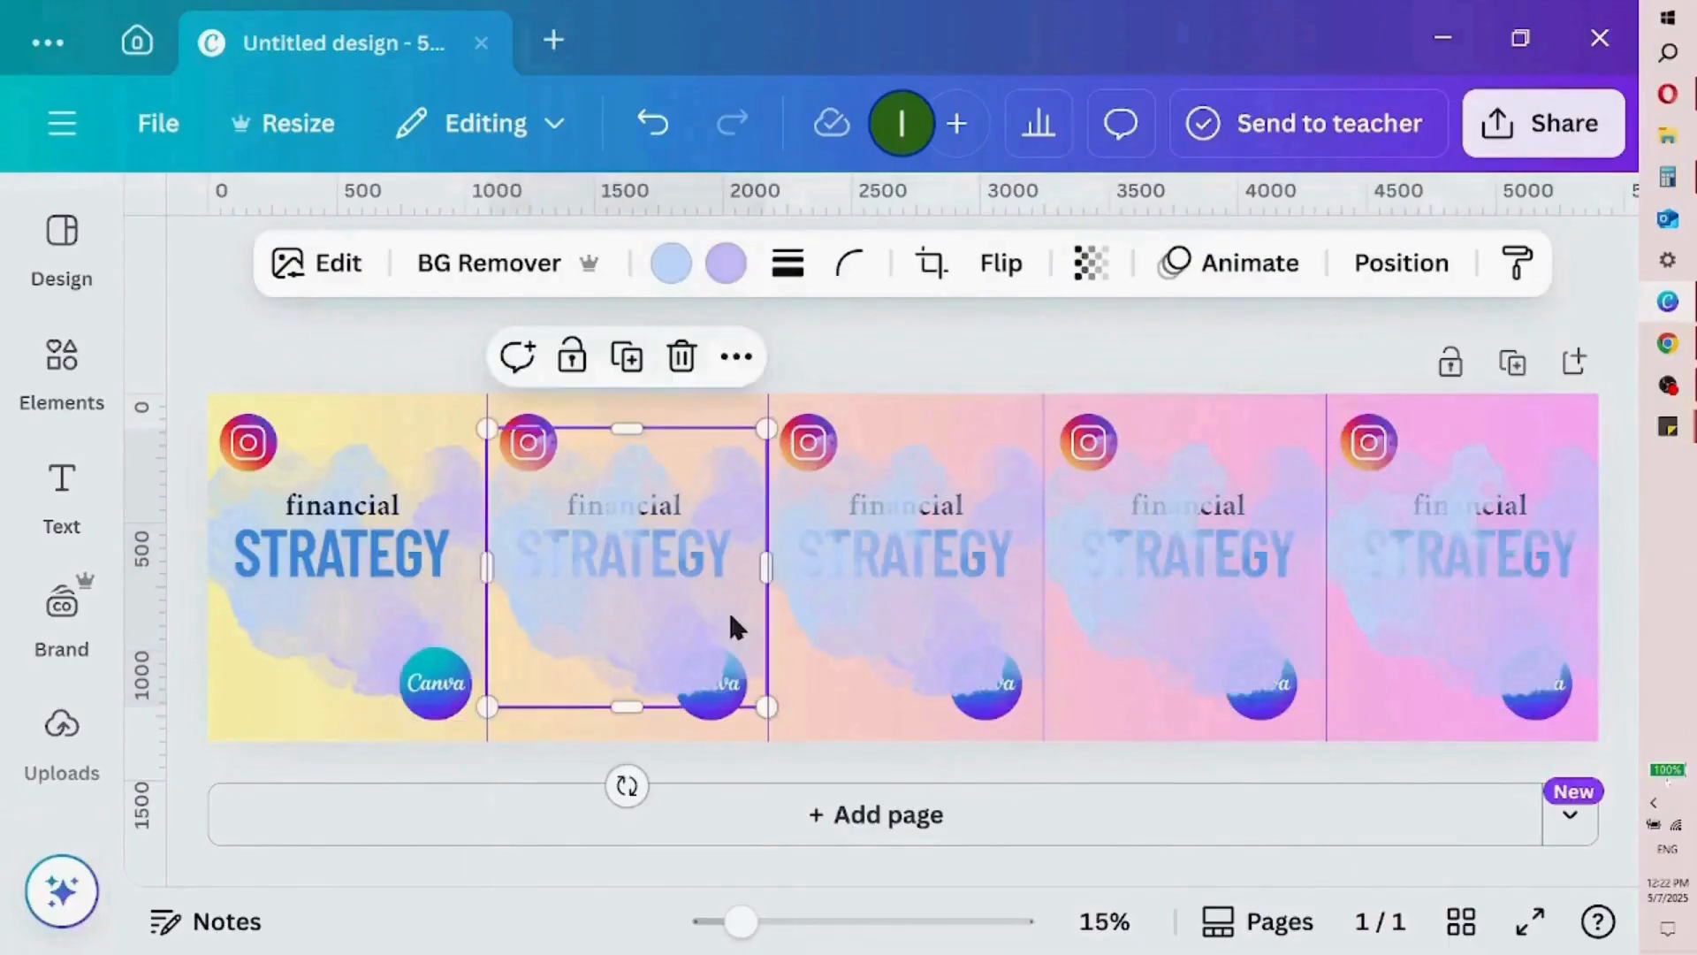
left_click(734, 357)
mouse_move(1050, 815)
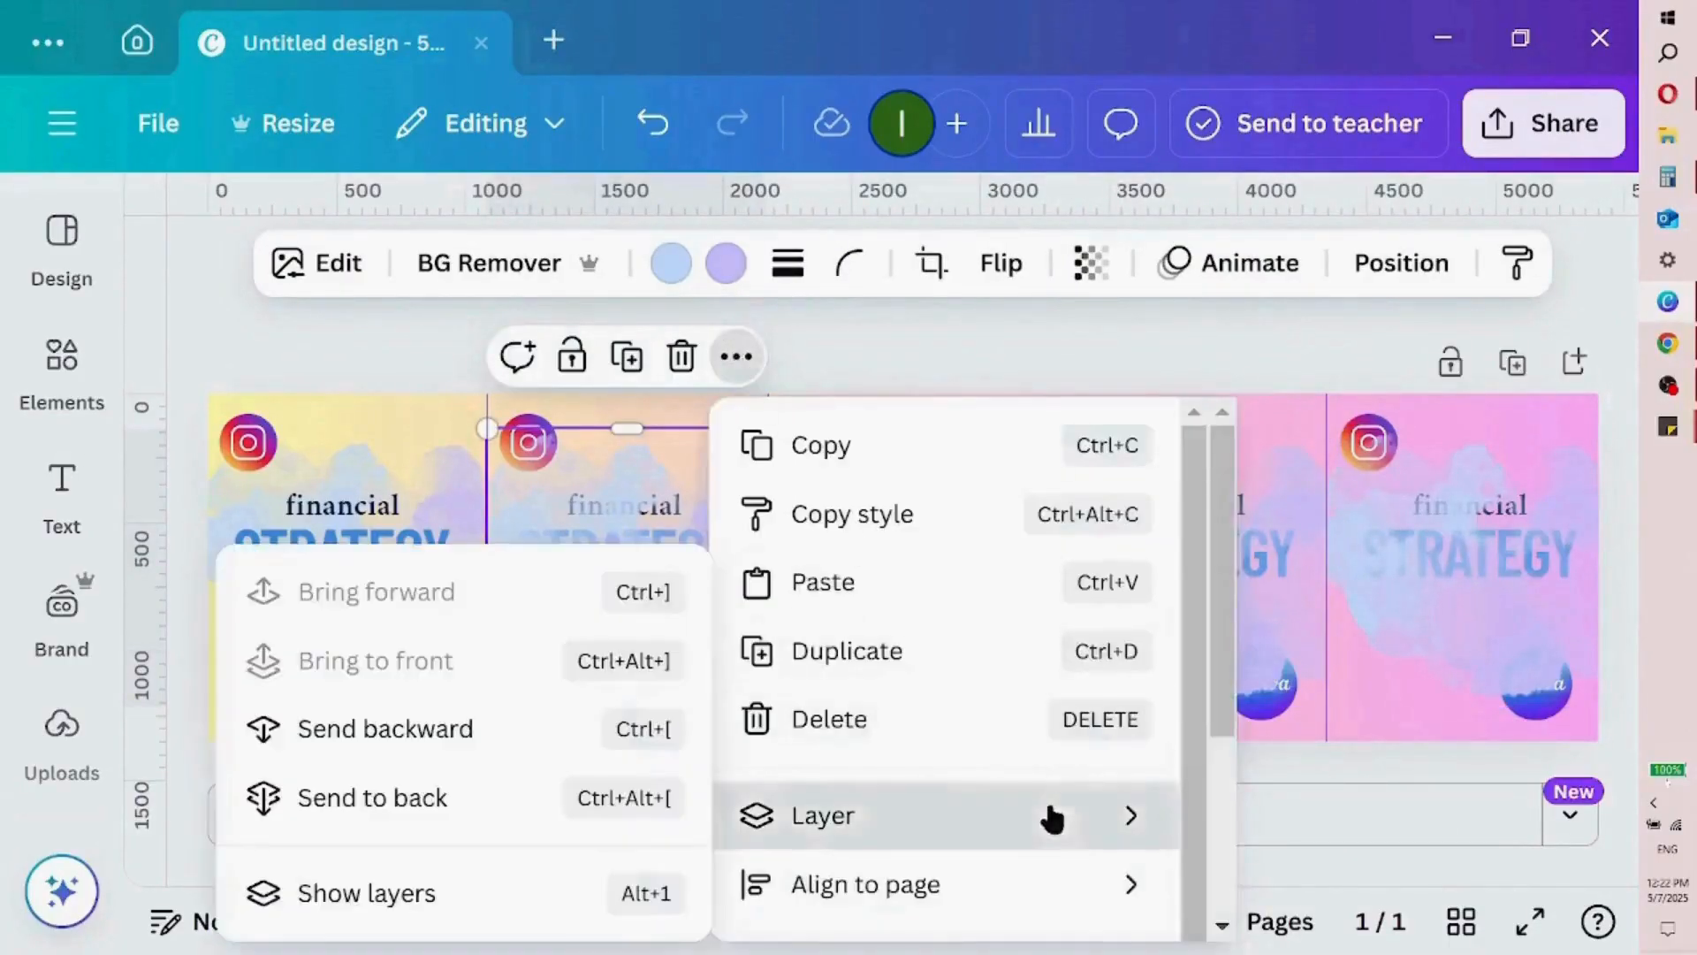
left_click(480, 809)
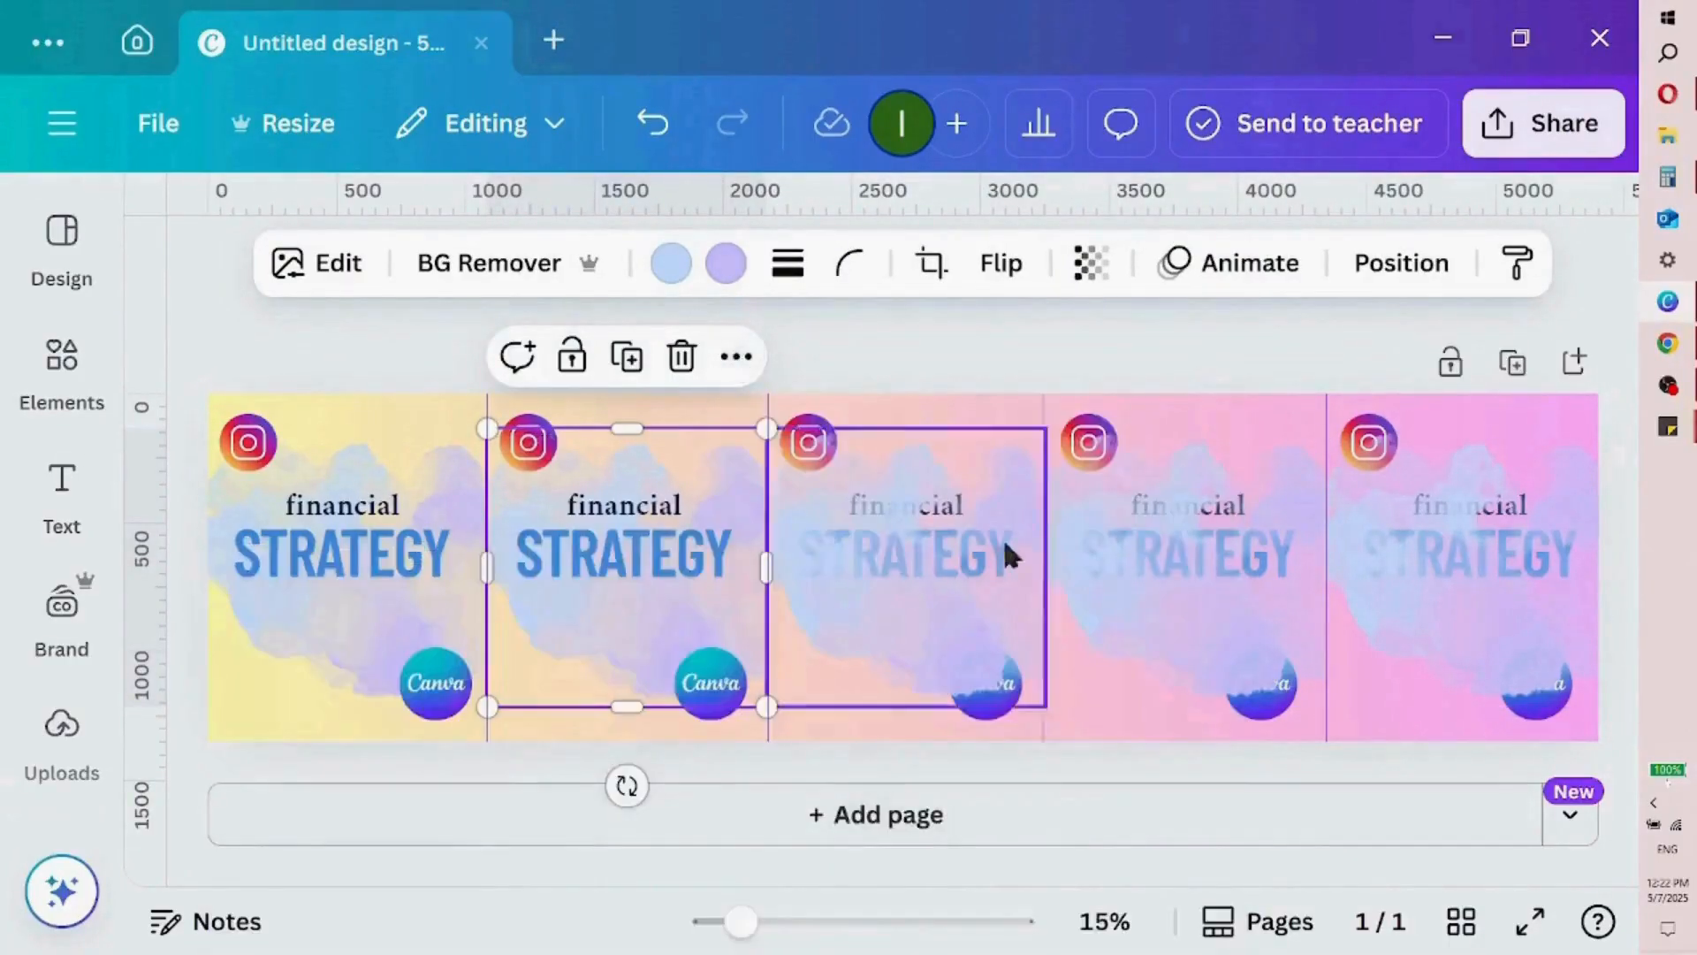
left_click(968, 580)
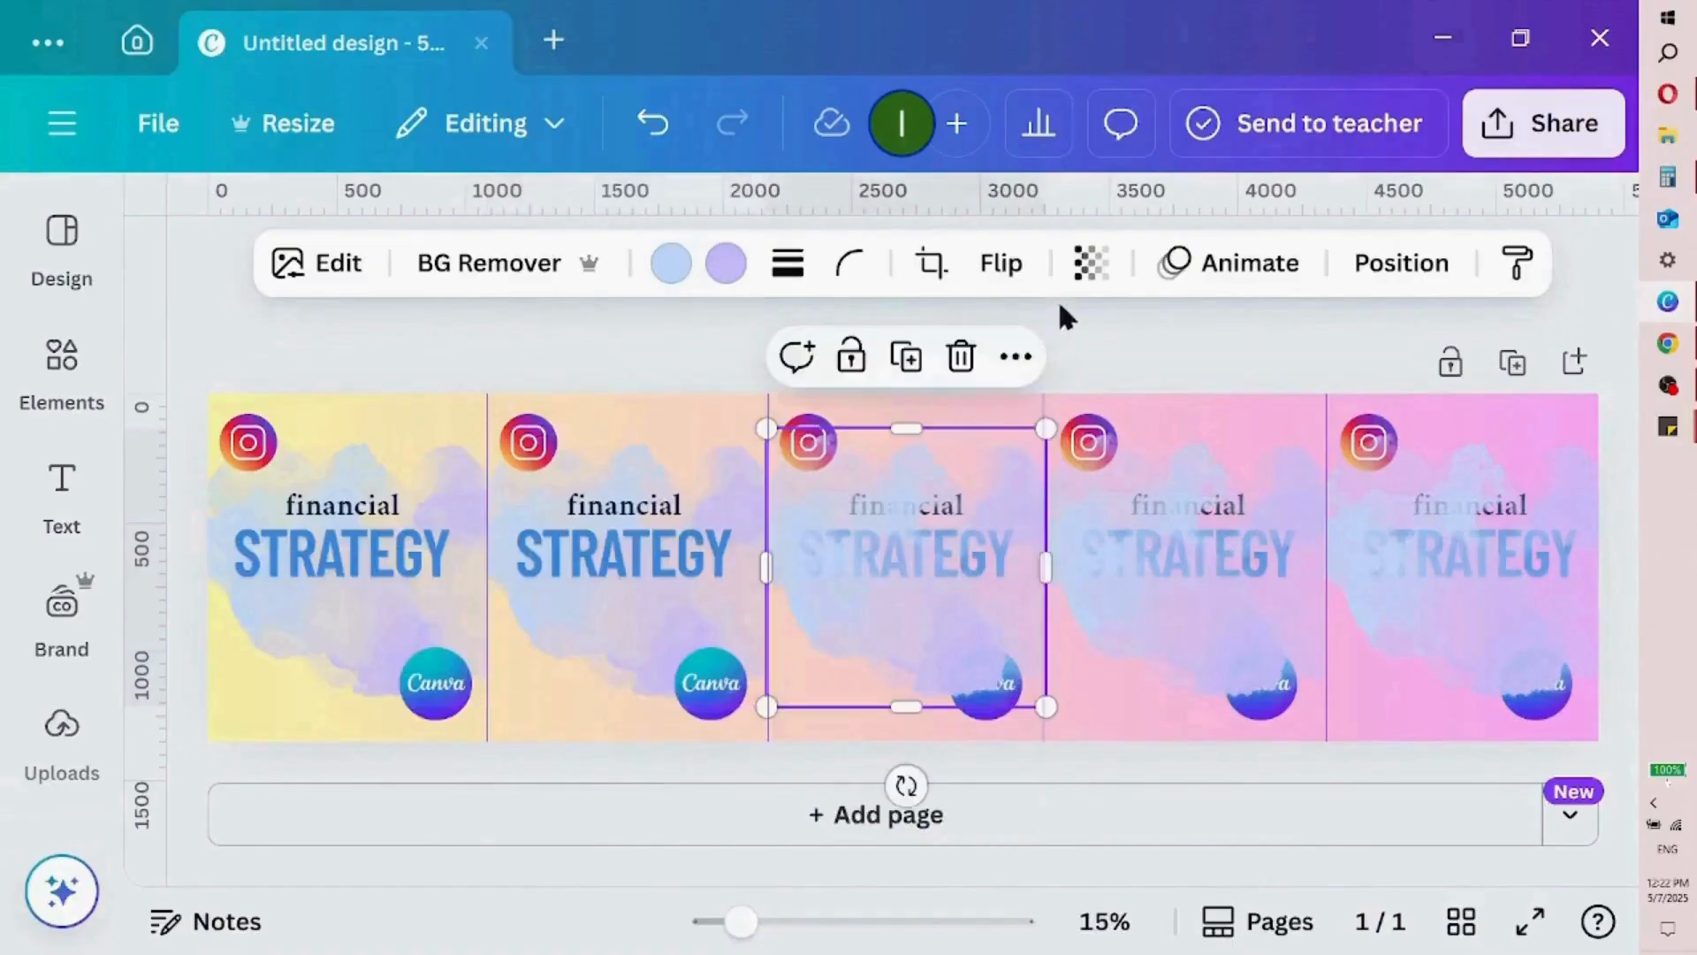
left_click(1016, 357)
mouse_move(1220, 826)
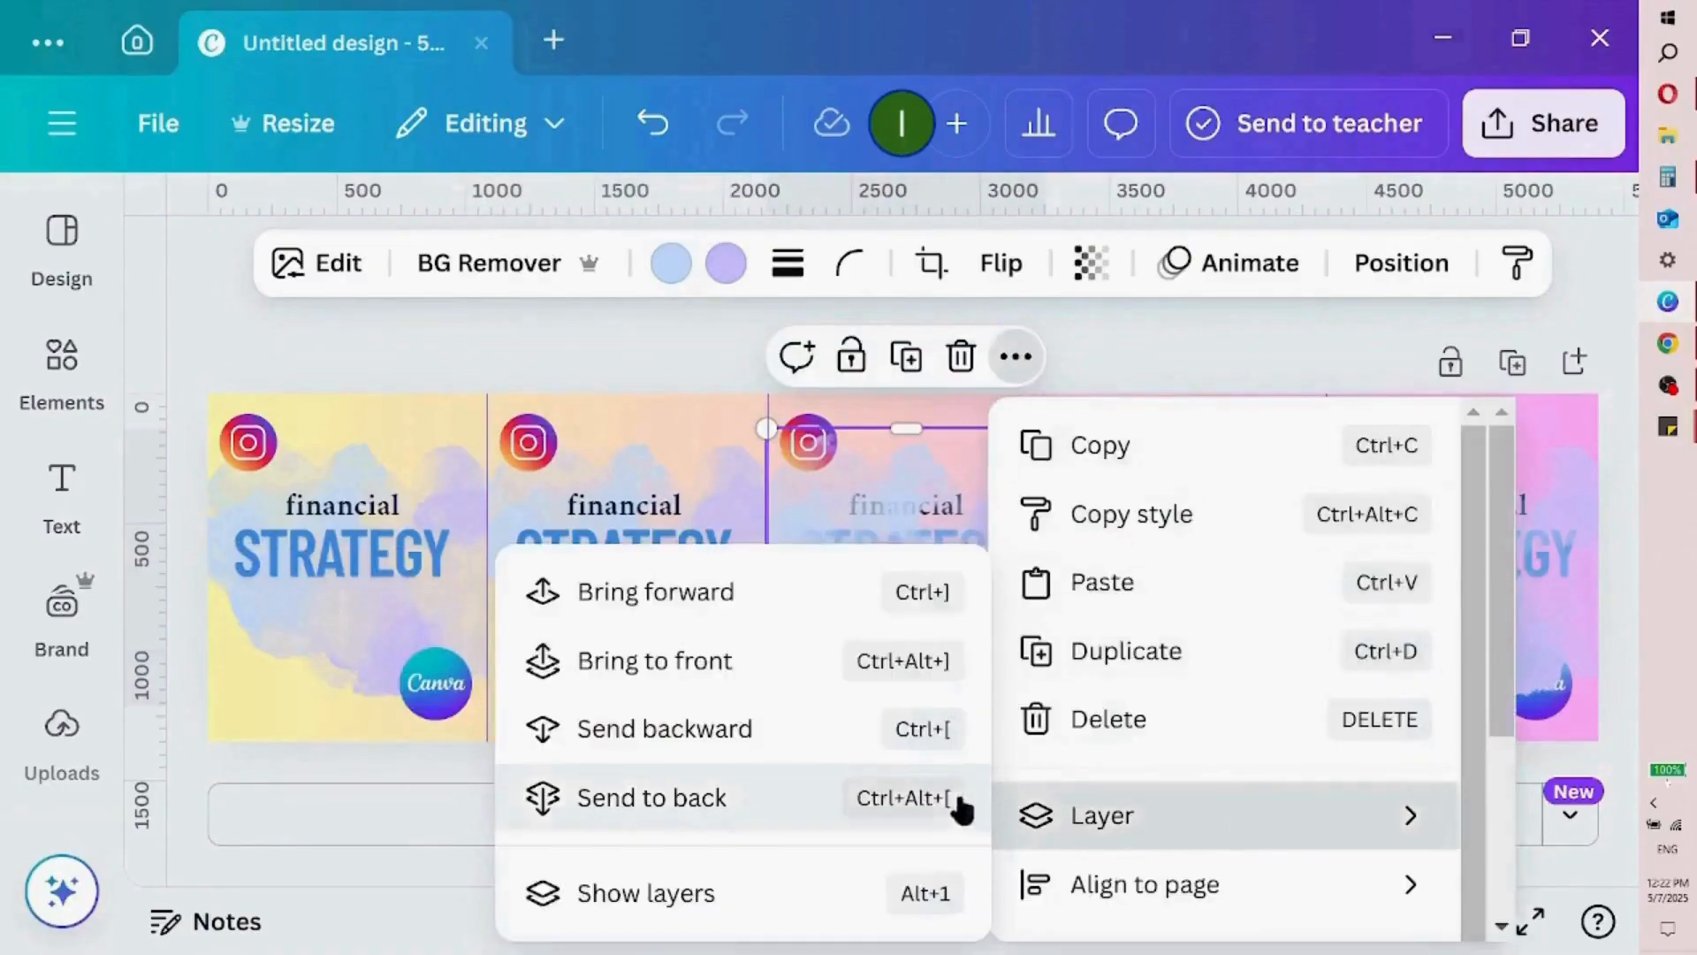
left_click(808, 797)
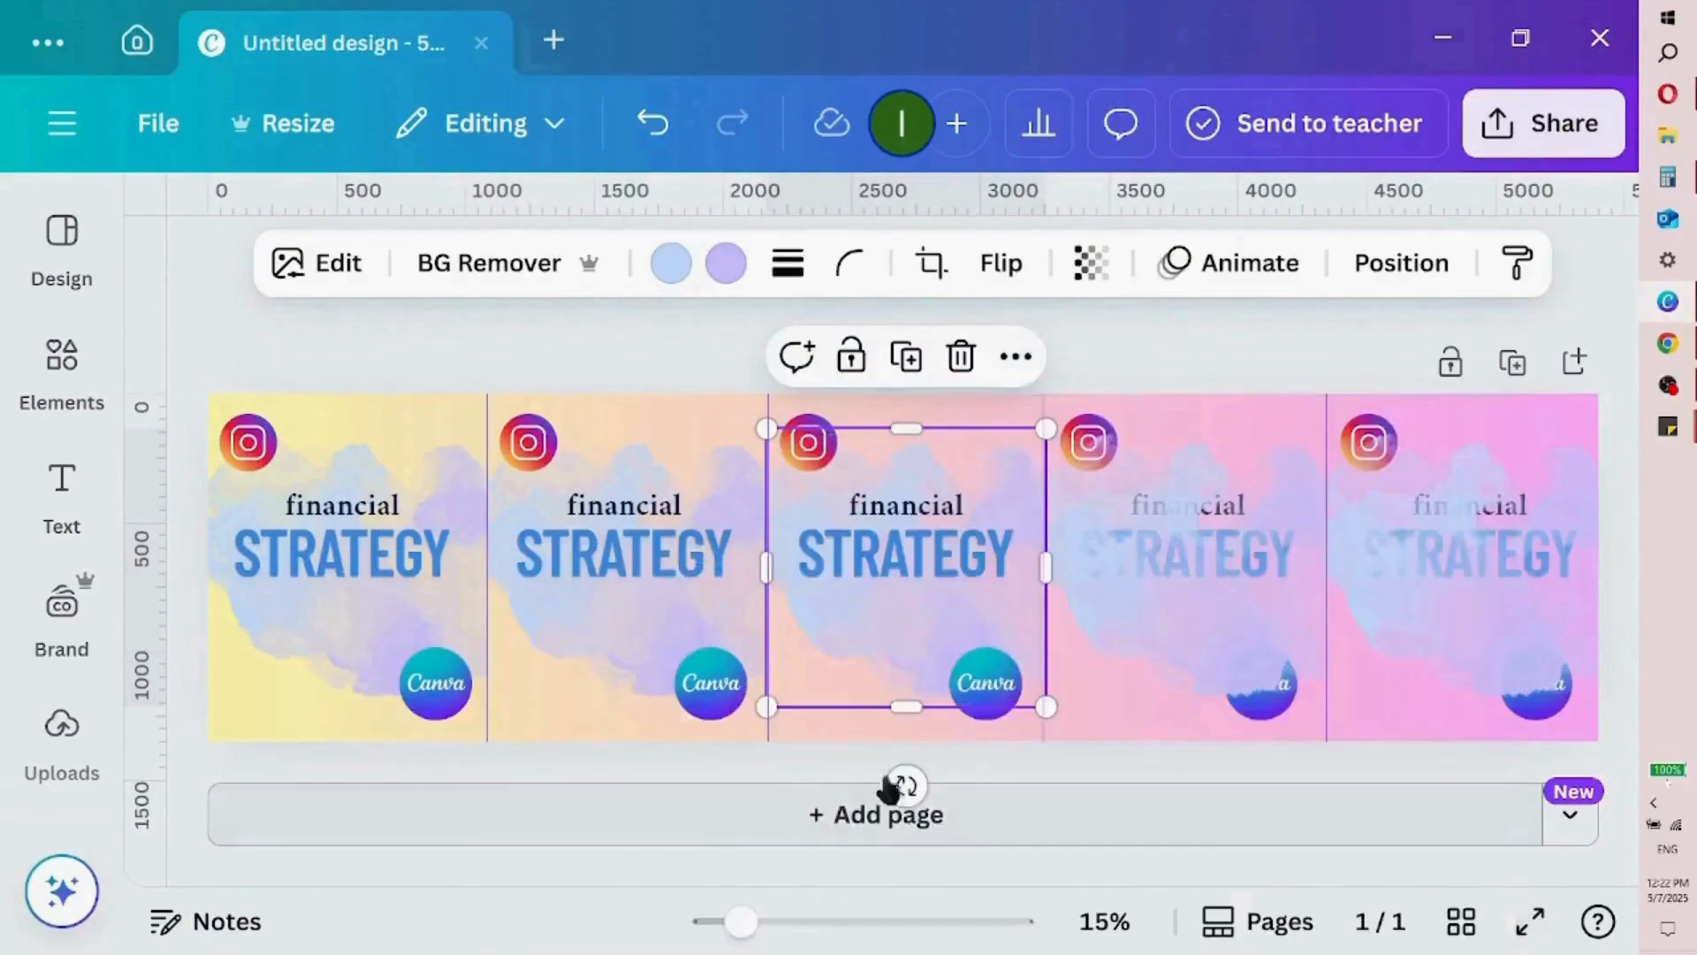
left_click(1241, 635)
left_click(1294, 357)
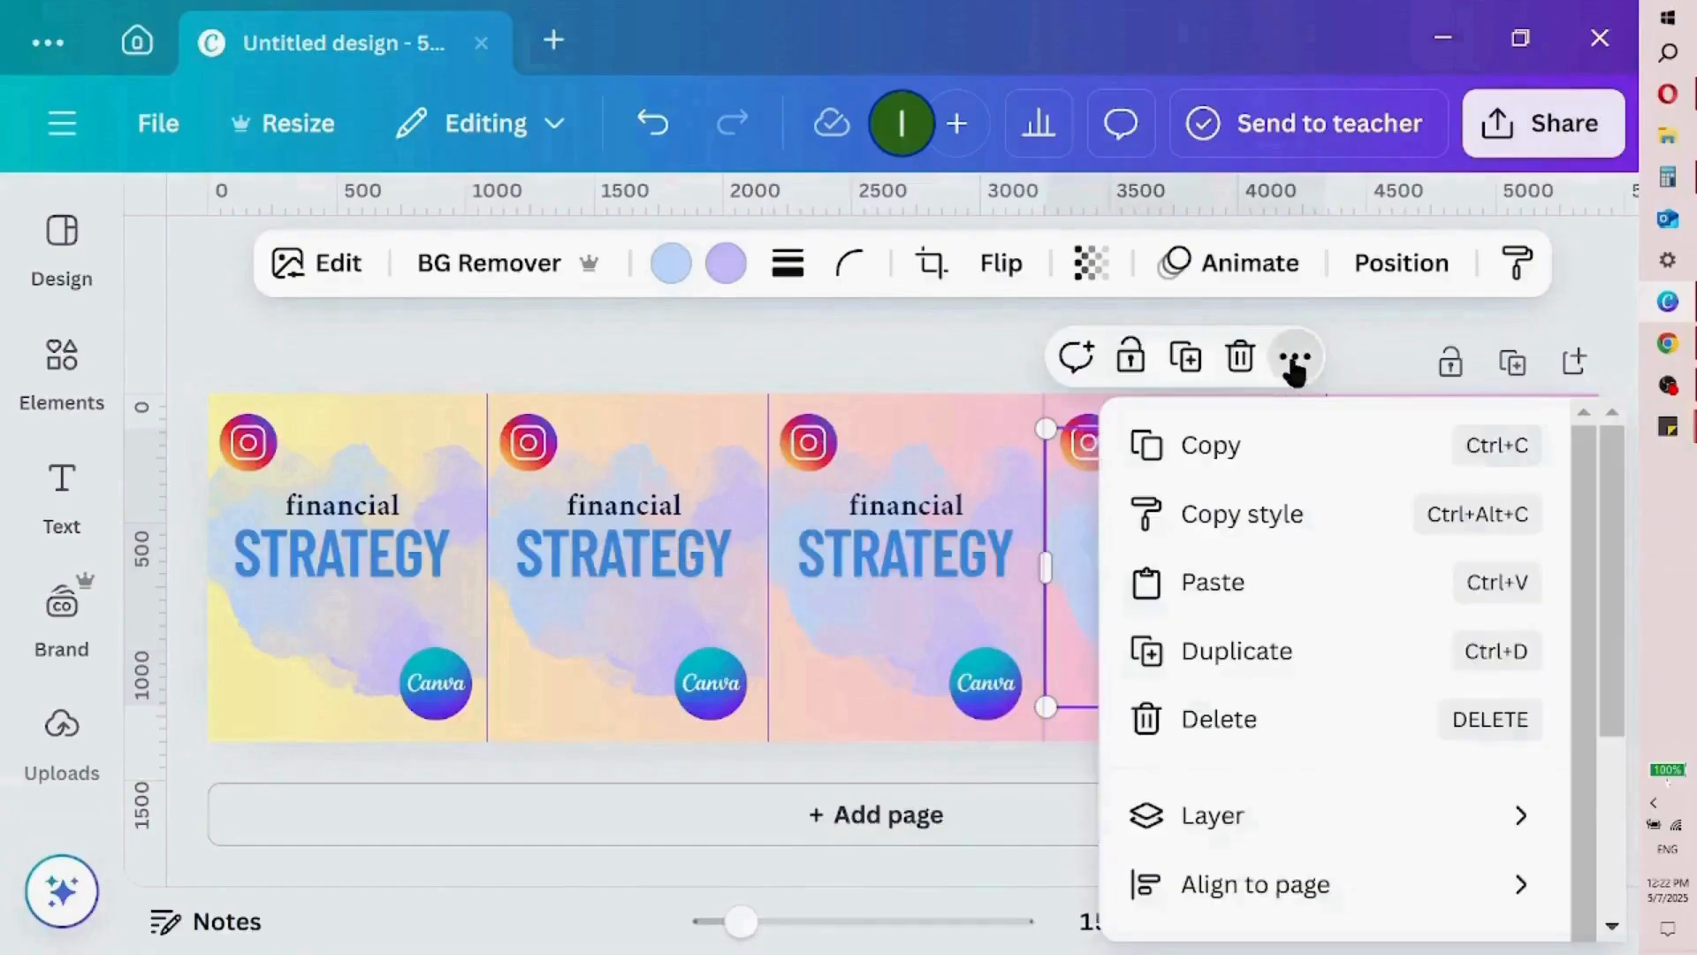
mouse_move(1220, 818)
left_click(953, 798)
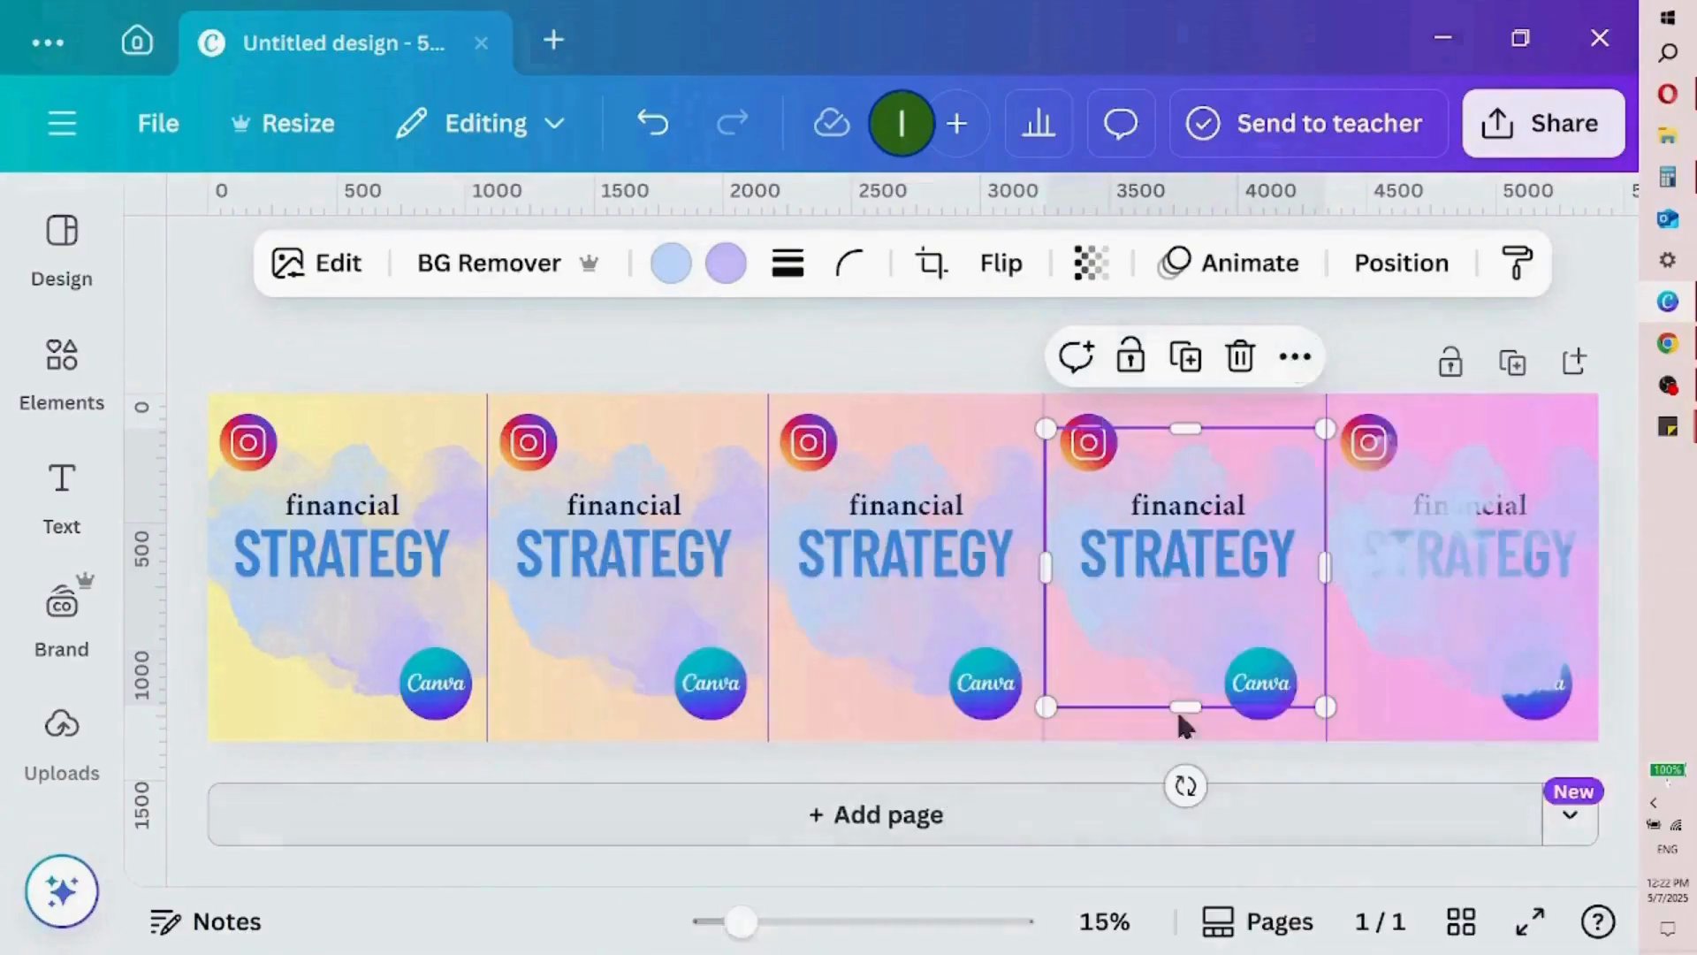
Send the watercolor splash on the fifth panel to the back, behind its text and icons
left_click(1485, 630)
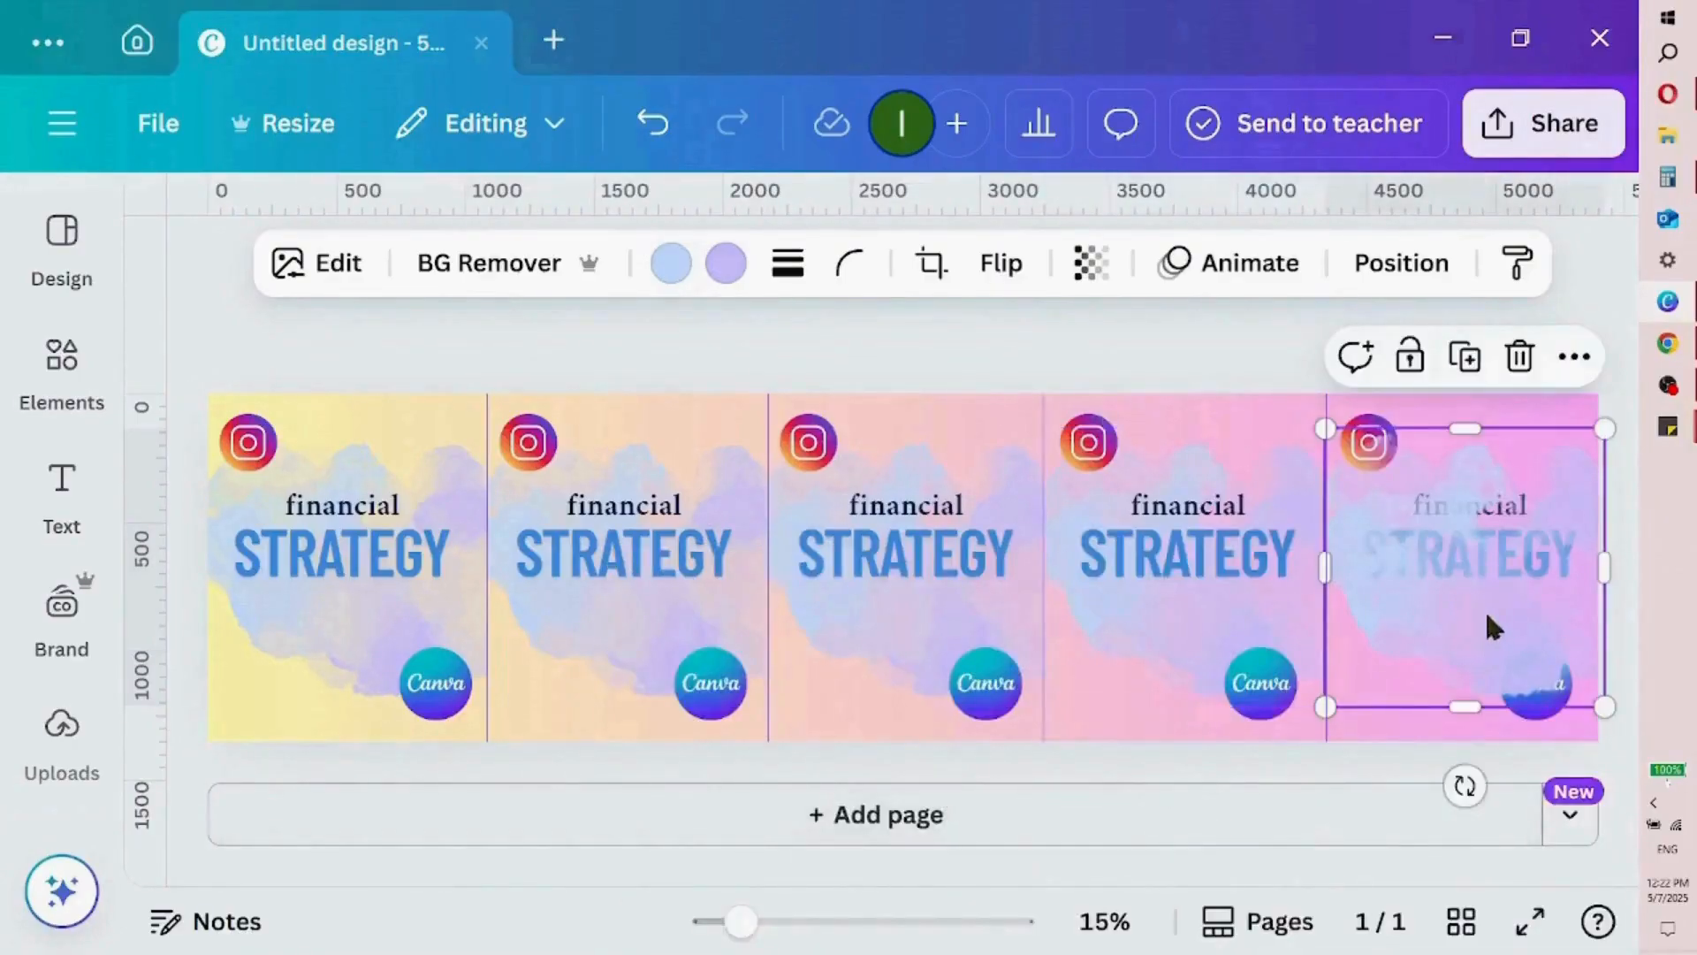
left_click(1574, 357)
mouse_move(1428, 822)
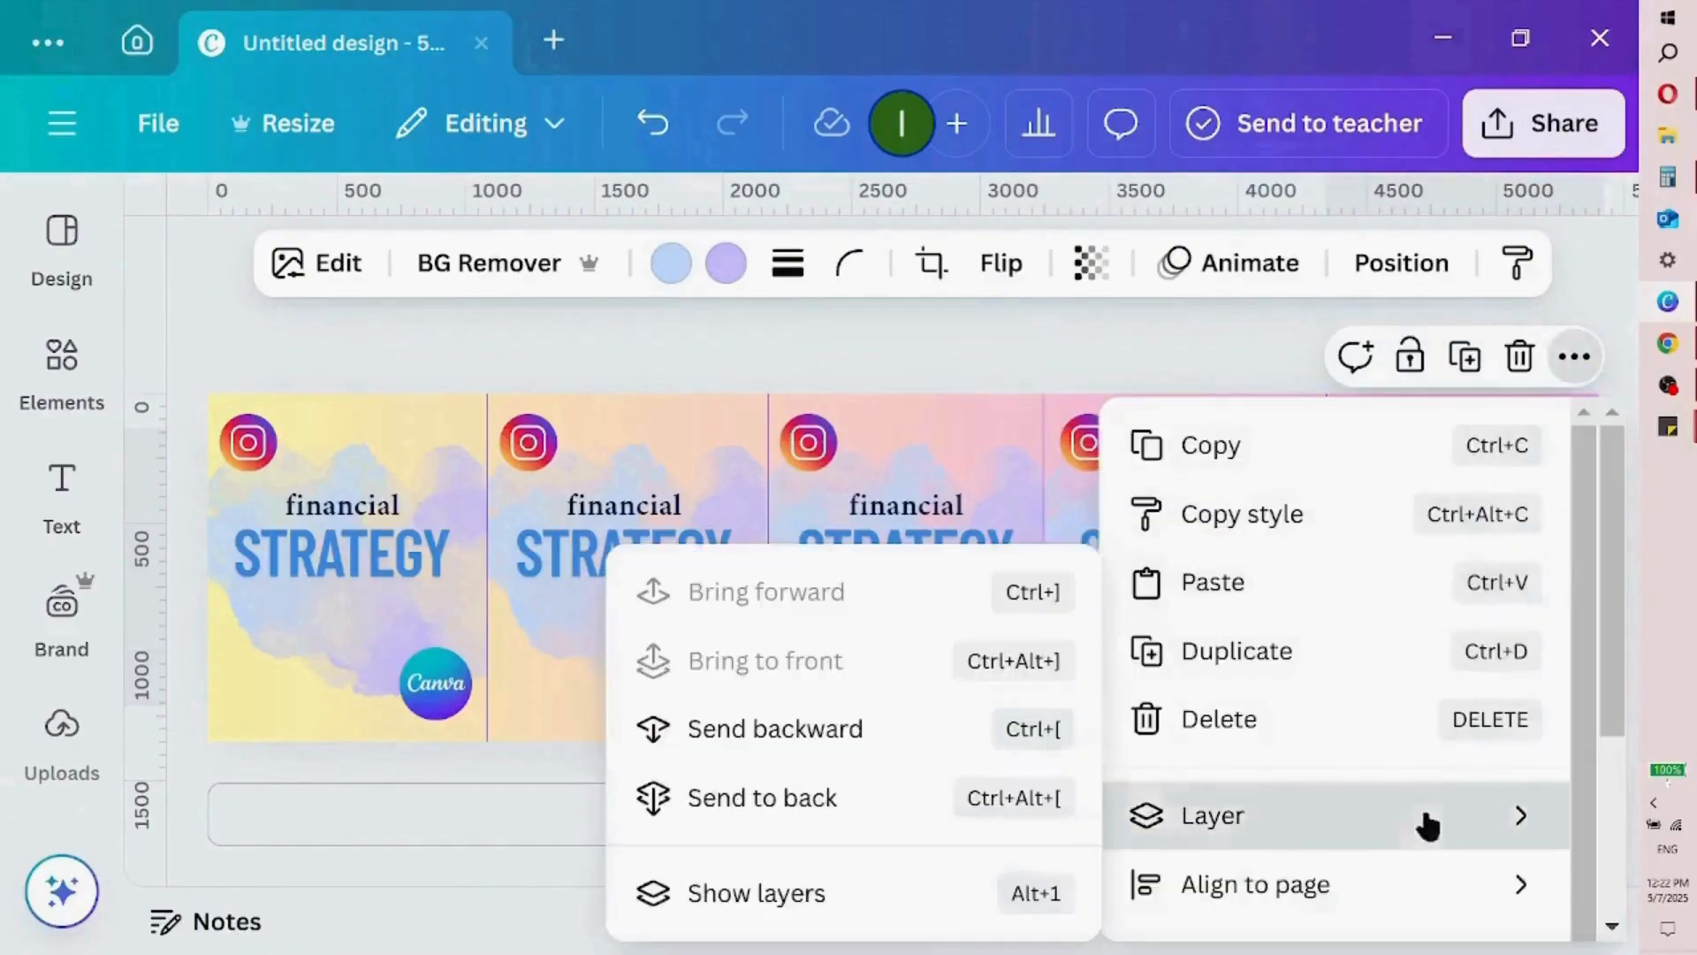
left_click(1006, 800)
left_click(1033, 346)
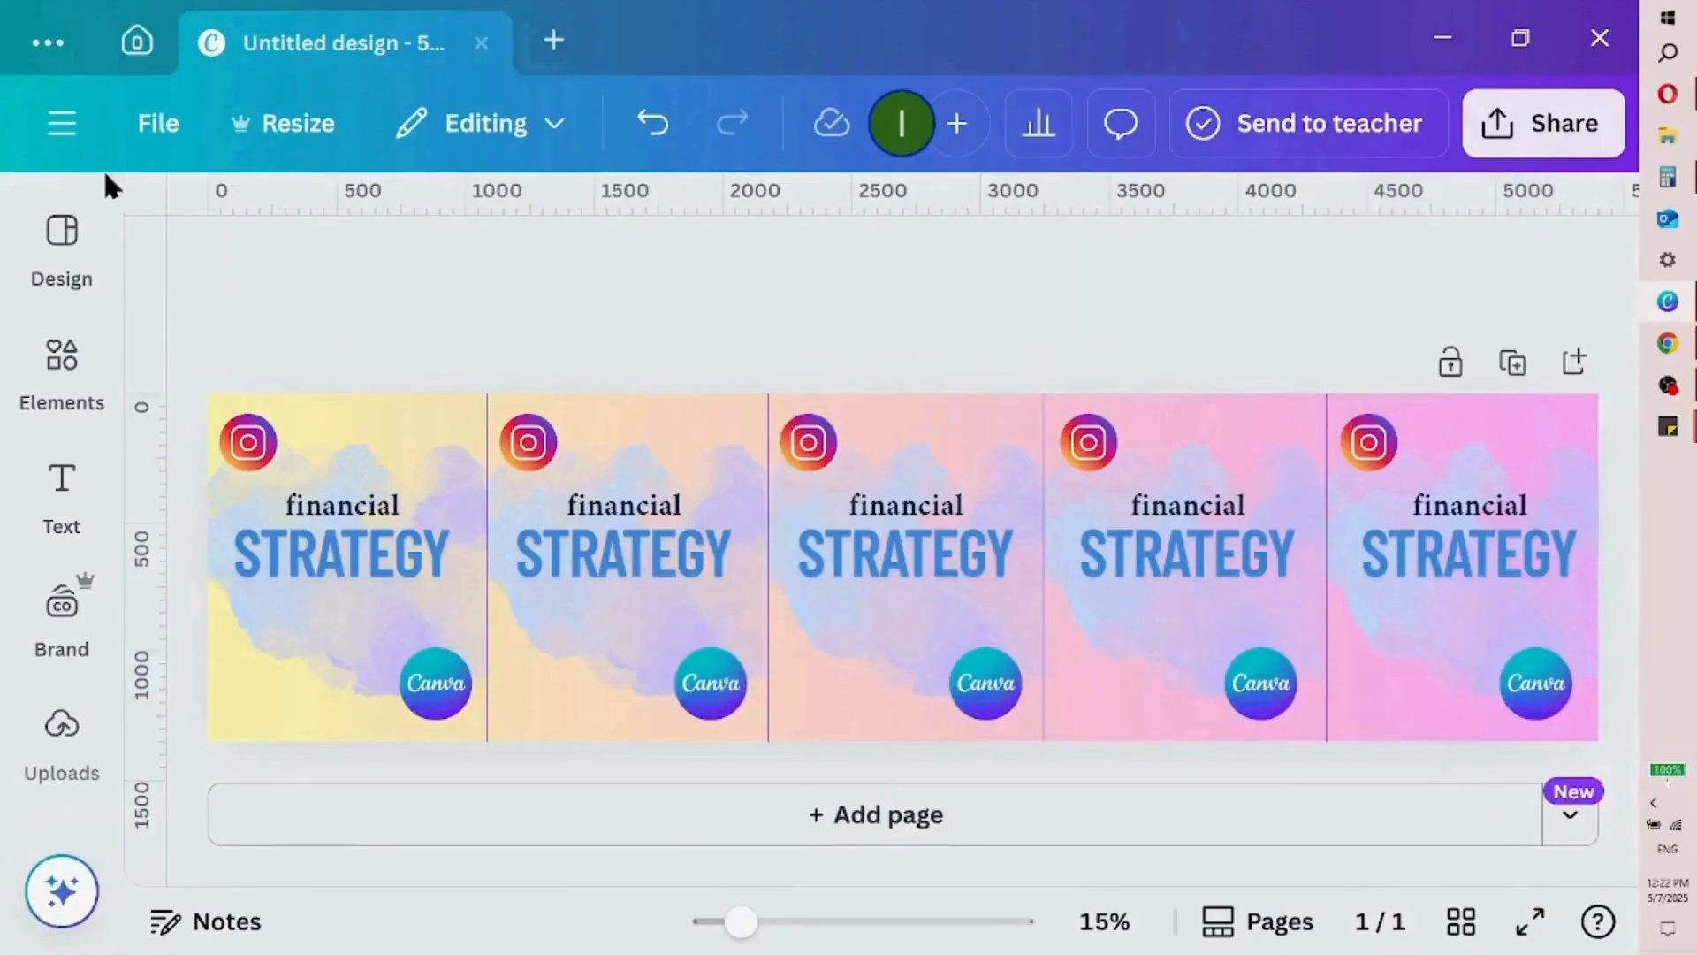
Search the elements library for "boring" and show all matching graphics
left_click(62, 354)
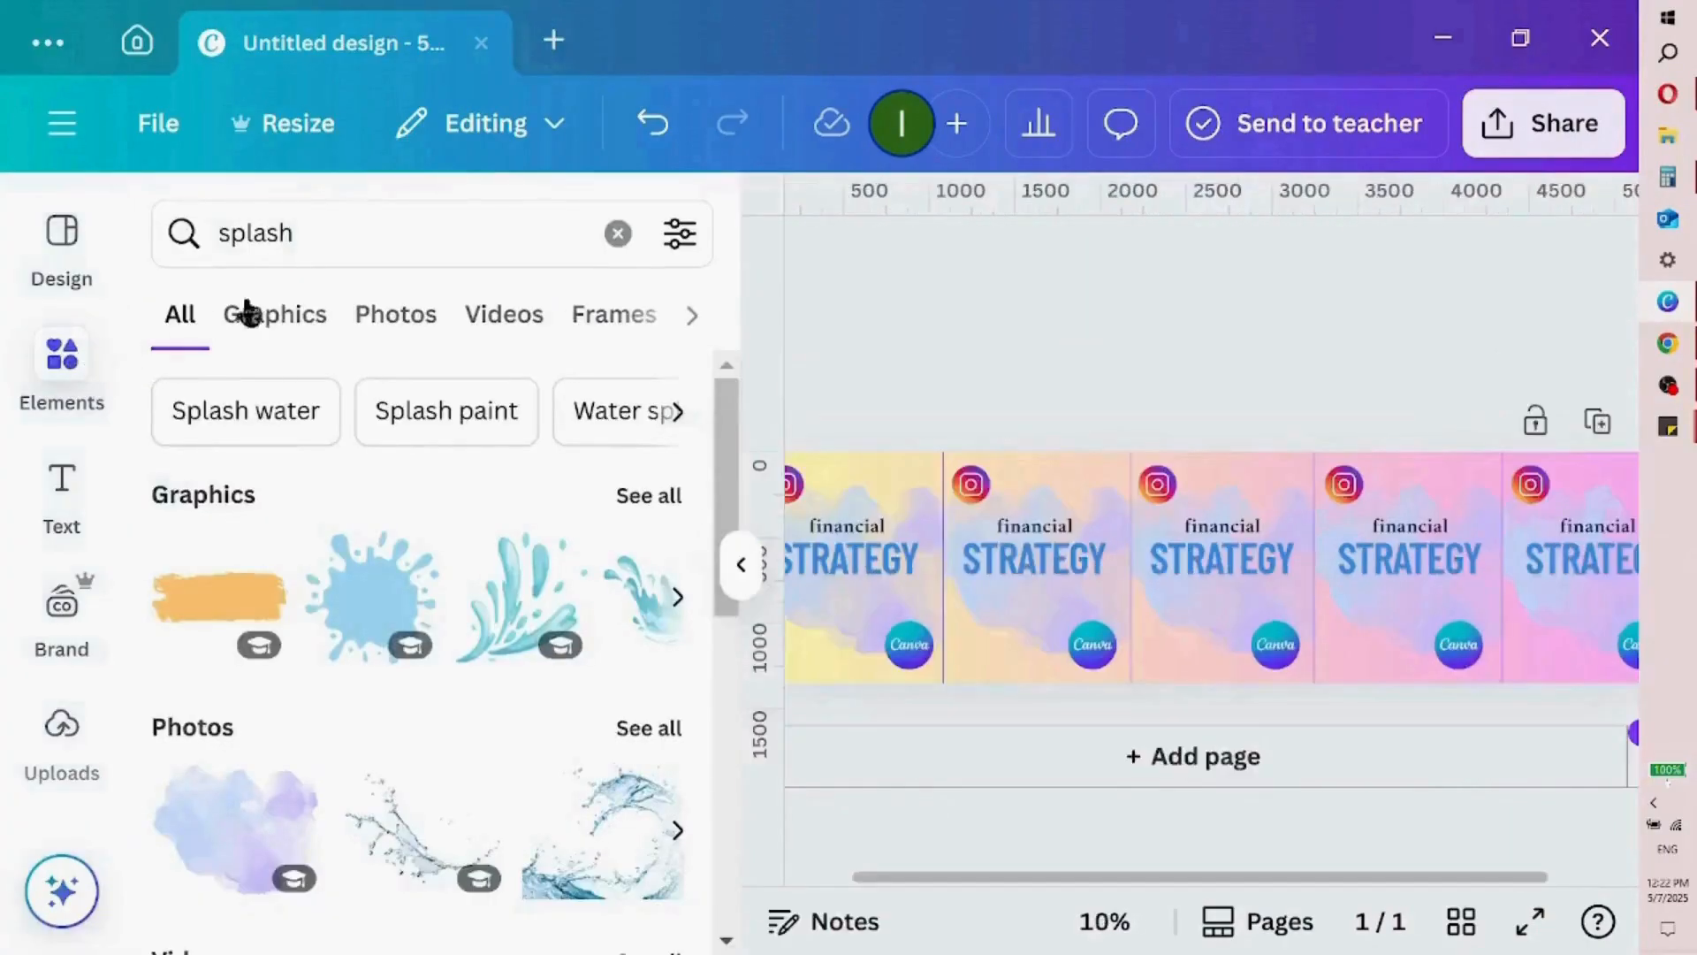
left_click(352, 233)
type("bor")
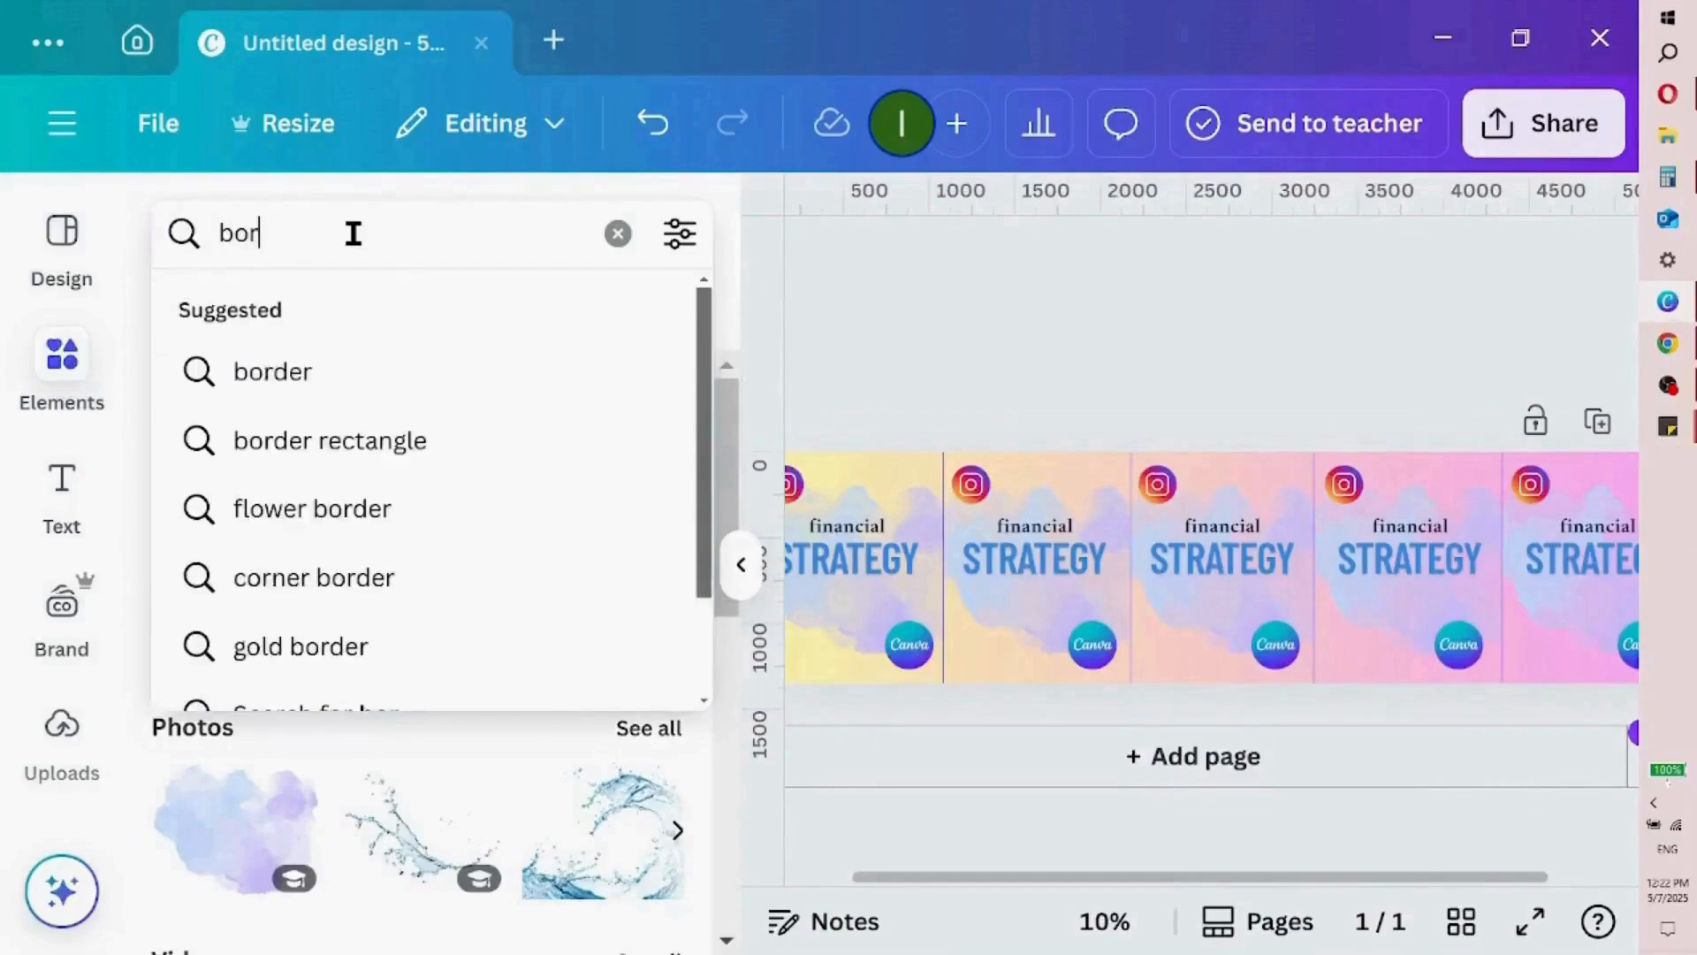
type("ing")
key("Return")
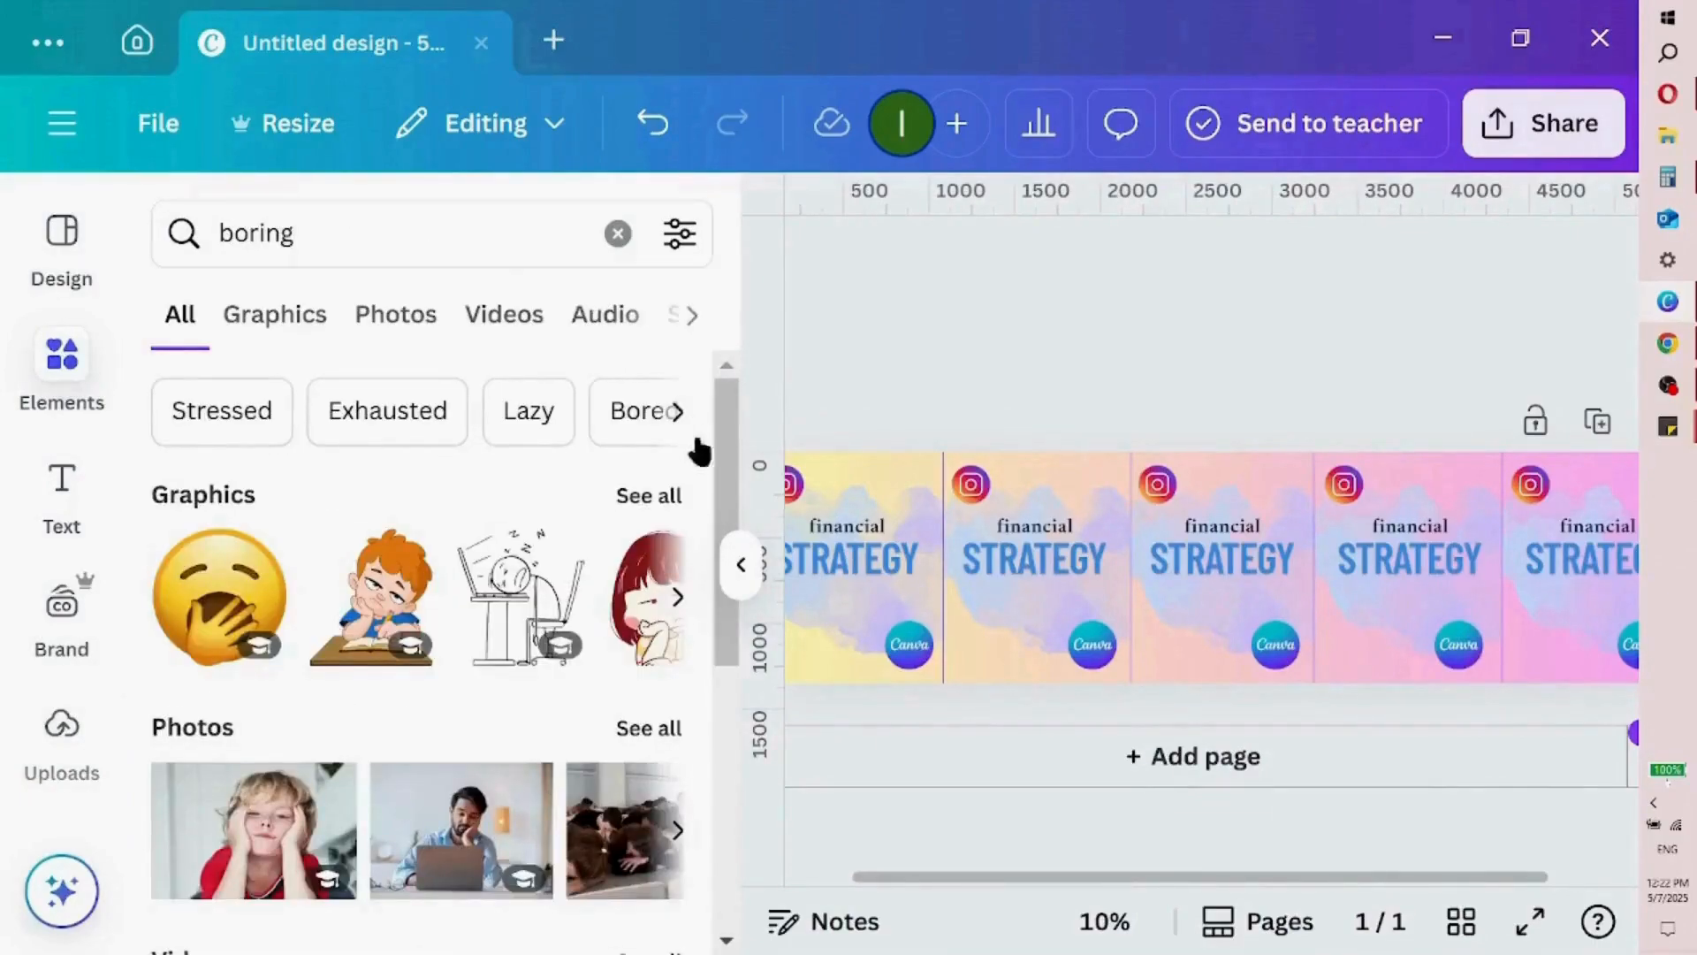
left_click(650, 493)
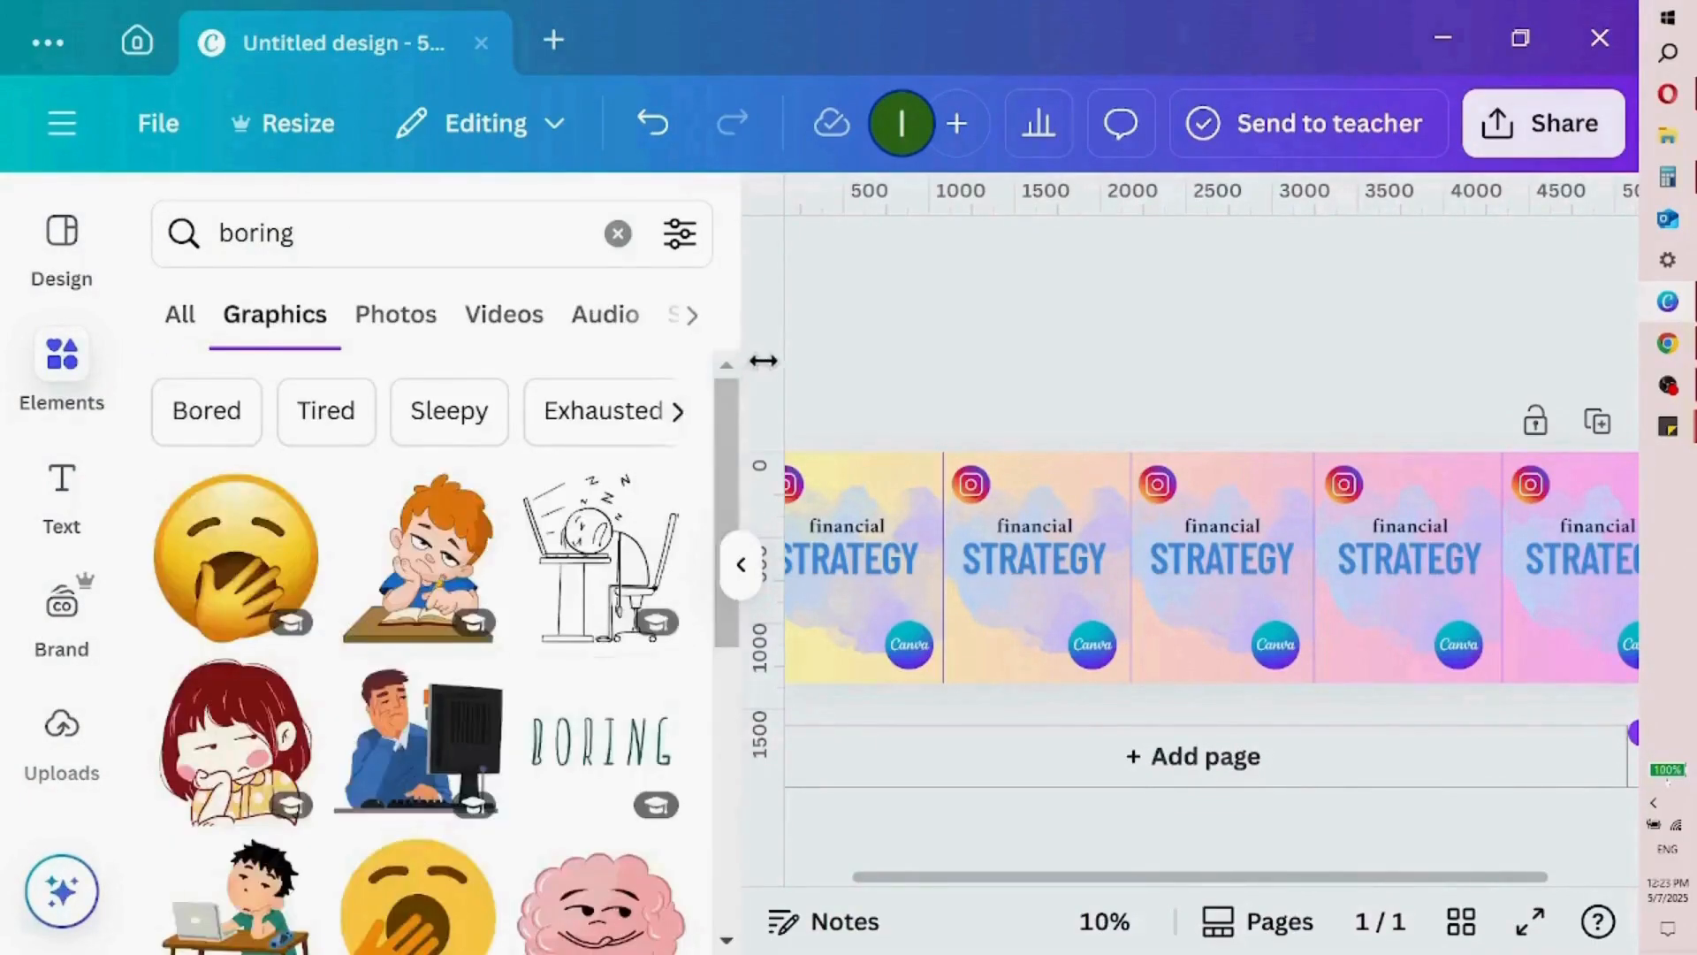
Insert the coral "boring" speech-bubble graphic, move it onto the first panel and shrink it
left_click_drag(716, 423, 731, 655)
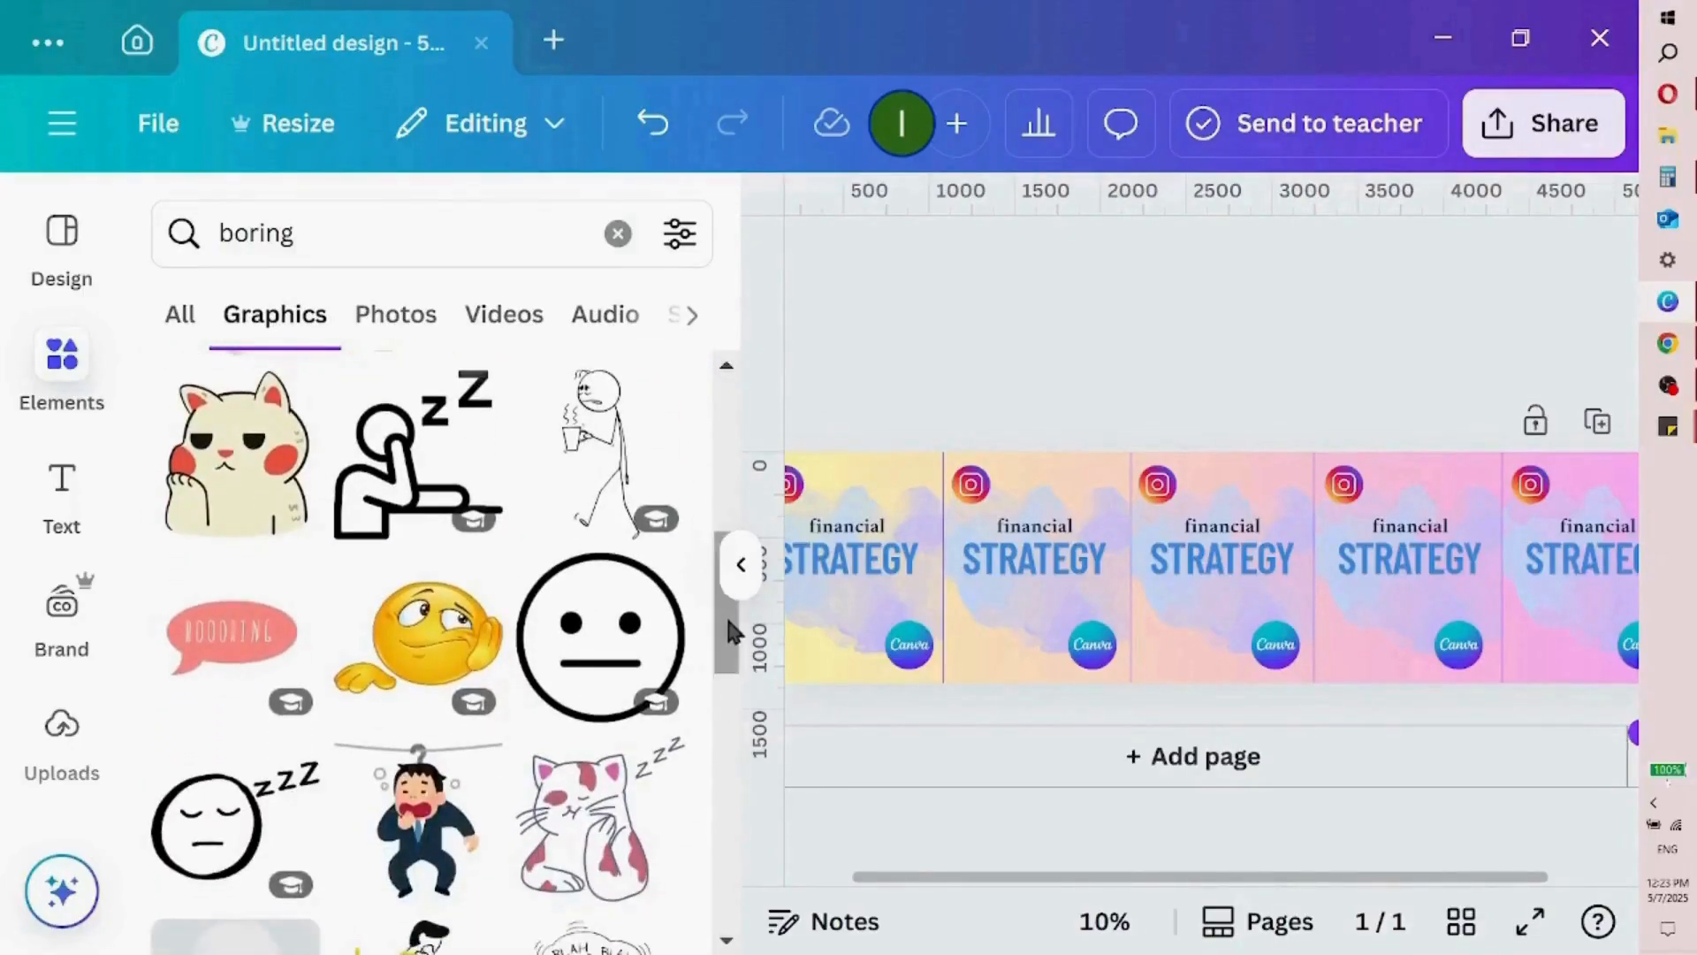
scroll(730, 632, "down", 1)
left_click(270, 562)
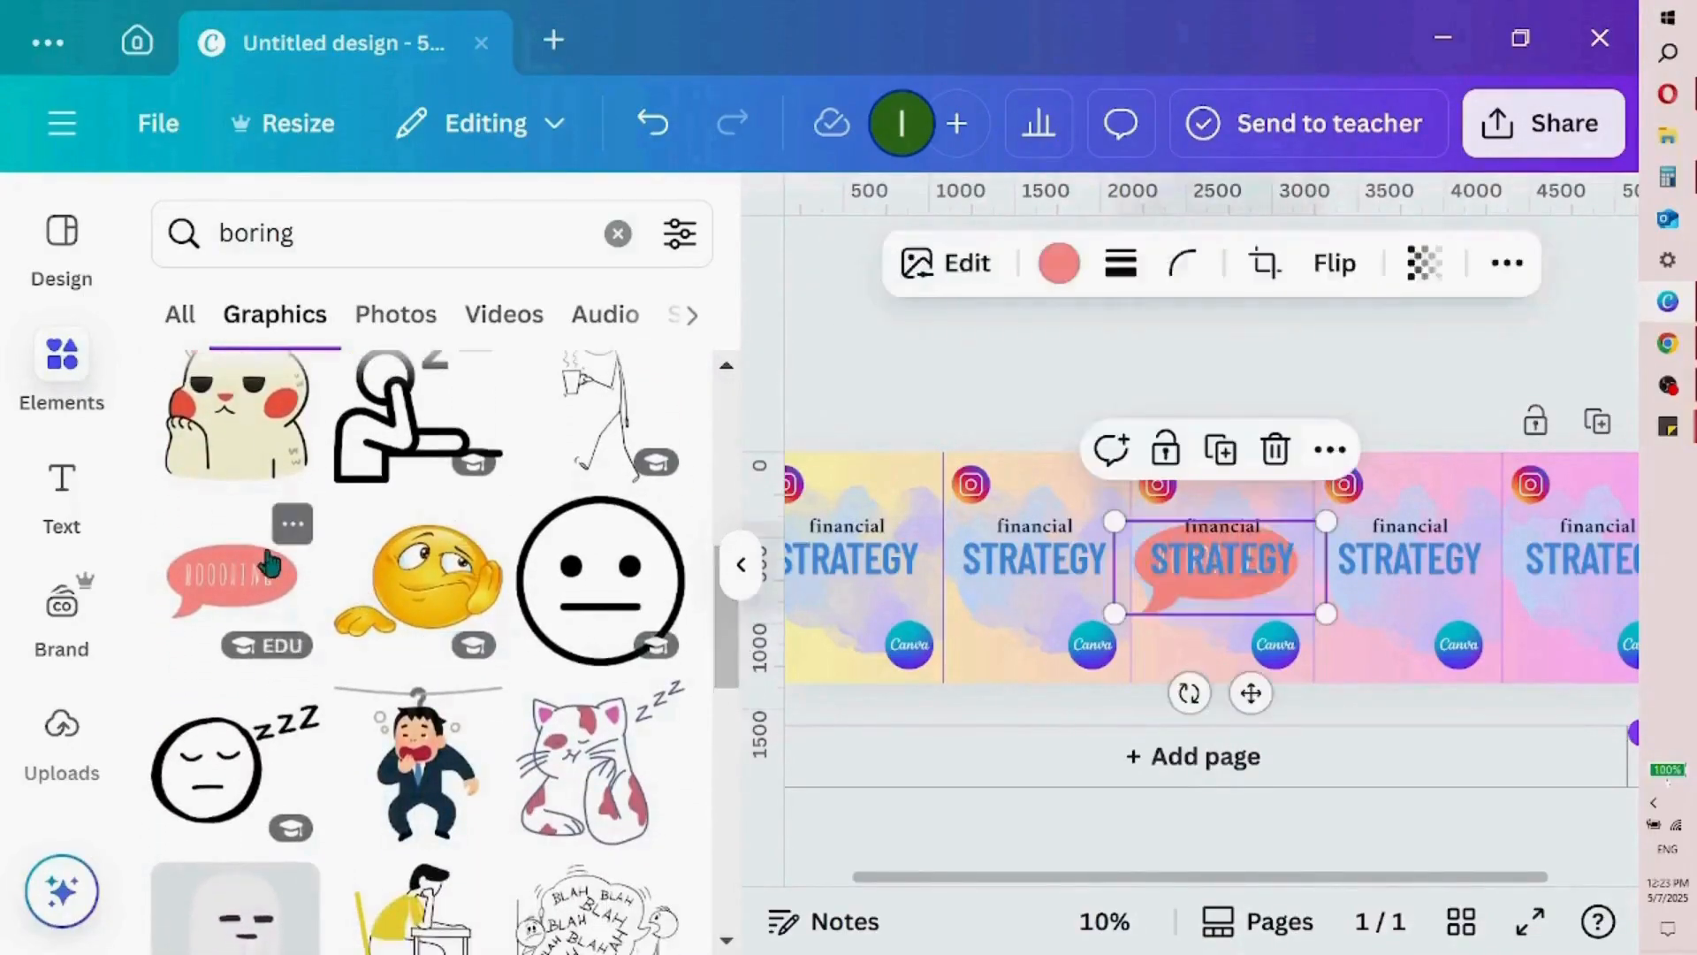
left_click_drag(1212, 607, 863, 583)
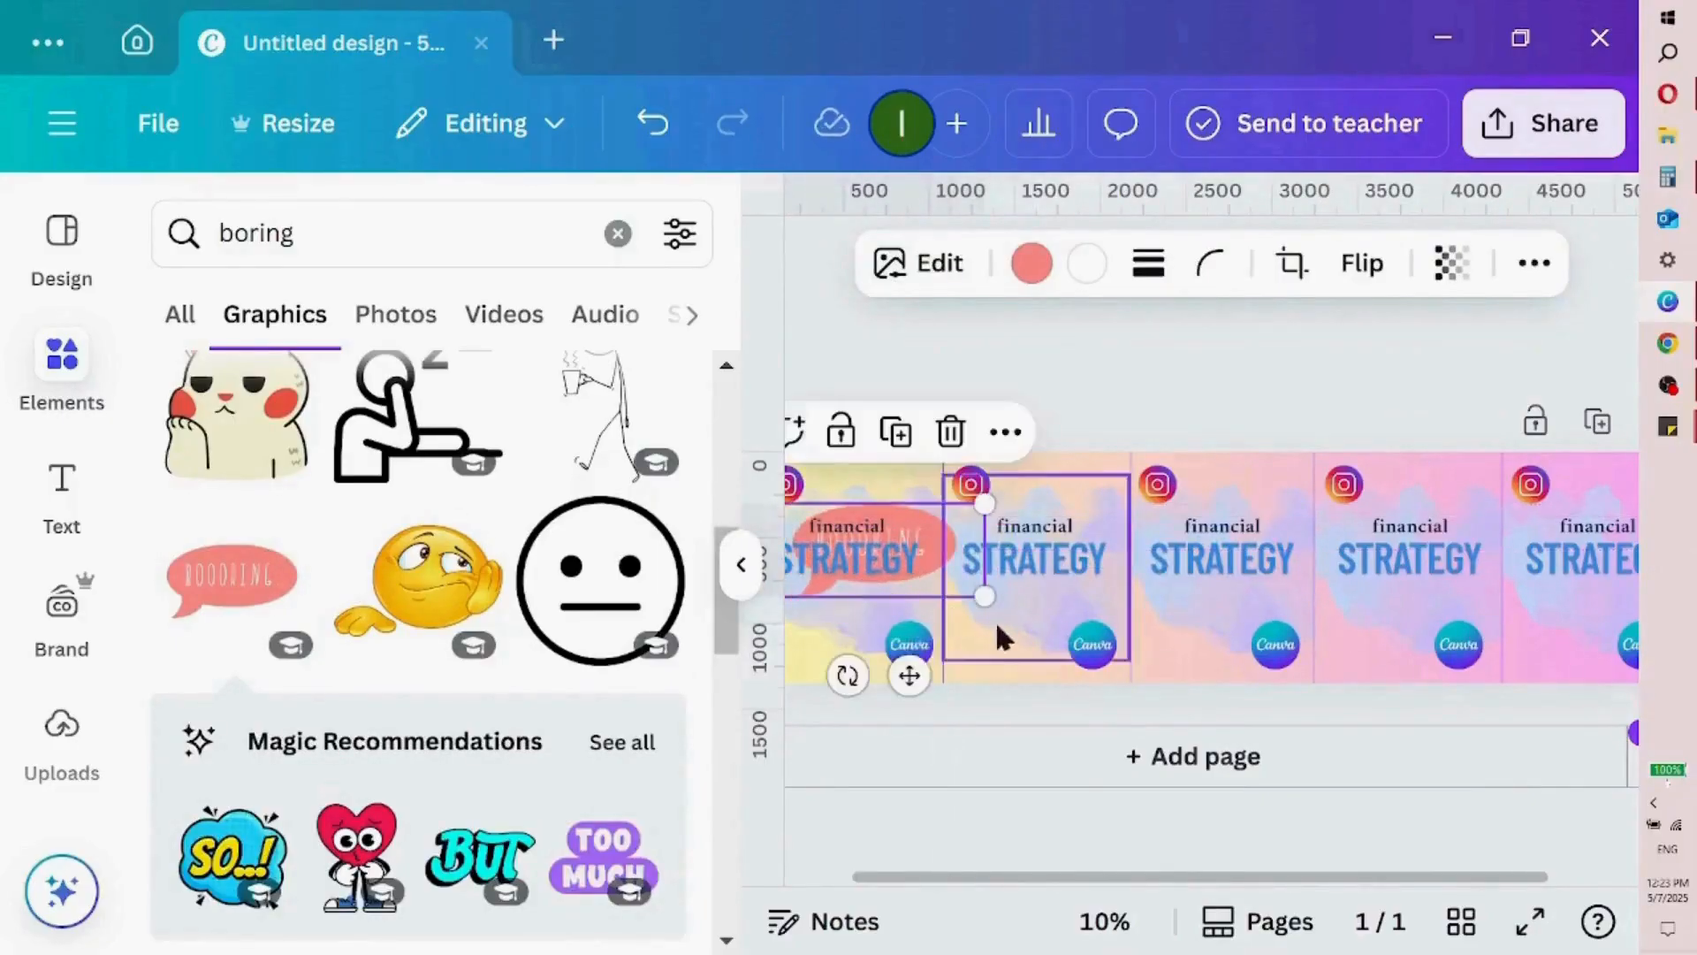
left_click_drag(984, 596, 909, 563)
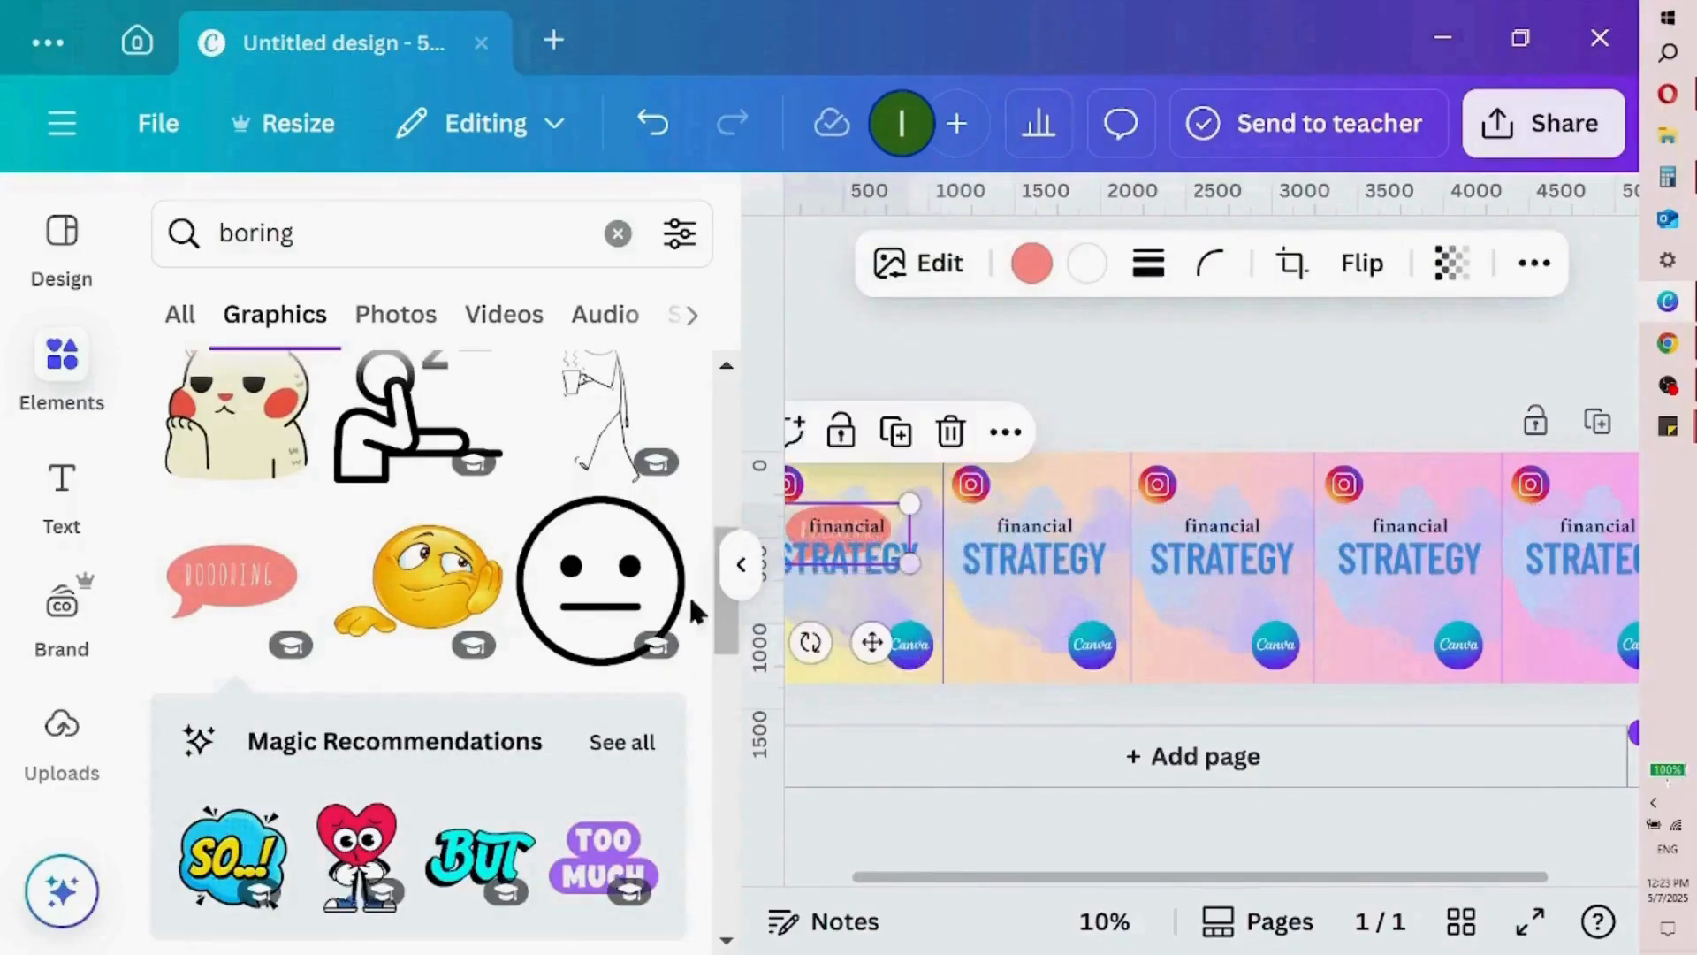
left_click(741, 579)
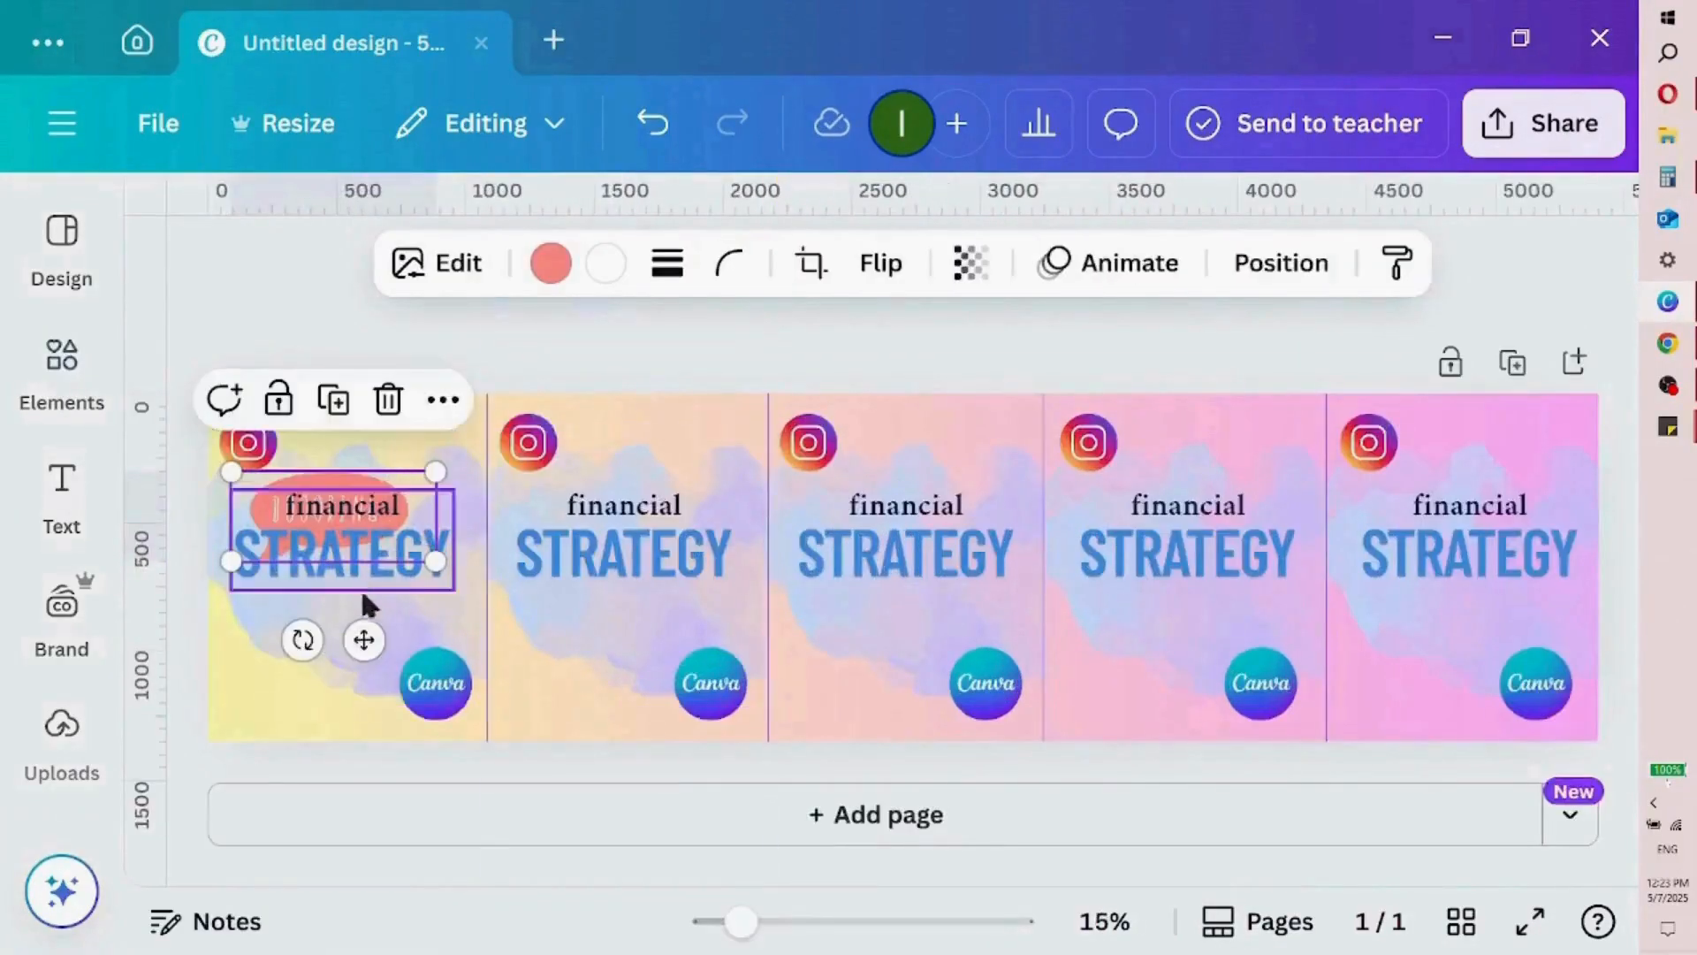
Place the speech bubble in the first panel's upper-right corner, tilt it clockwise and reduce it to fit above the text
left_click_drag(362, 636, 428, 593)
left_click_drag(295, 425, 382, 452)
left_click_drag(466, 595, 381, 522)
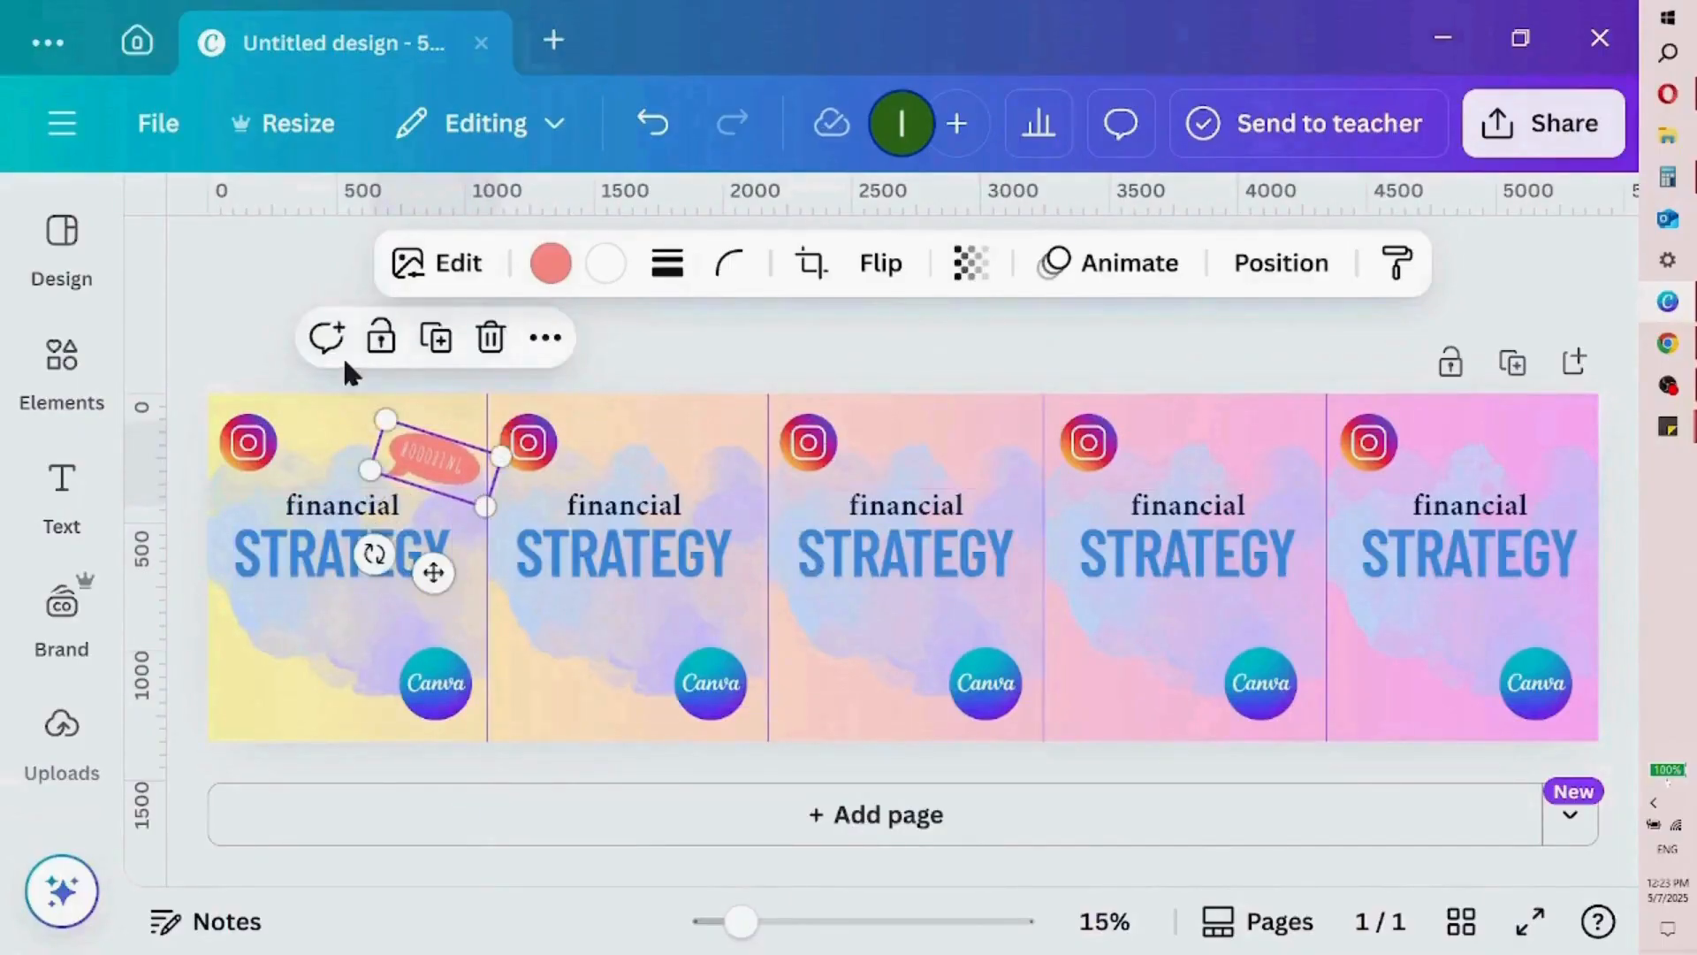
Replace the word "financial" on the first panel with "your posts"
double_click(376, 510)
type("you")
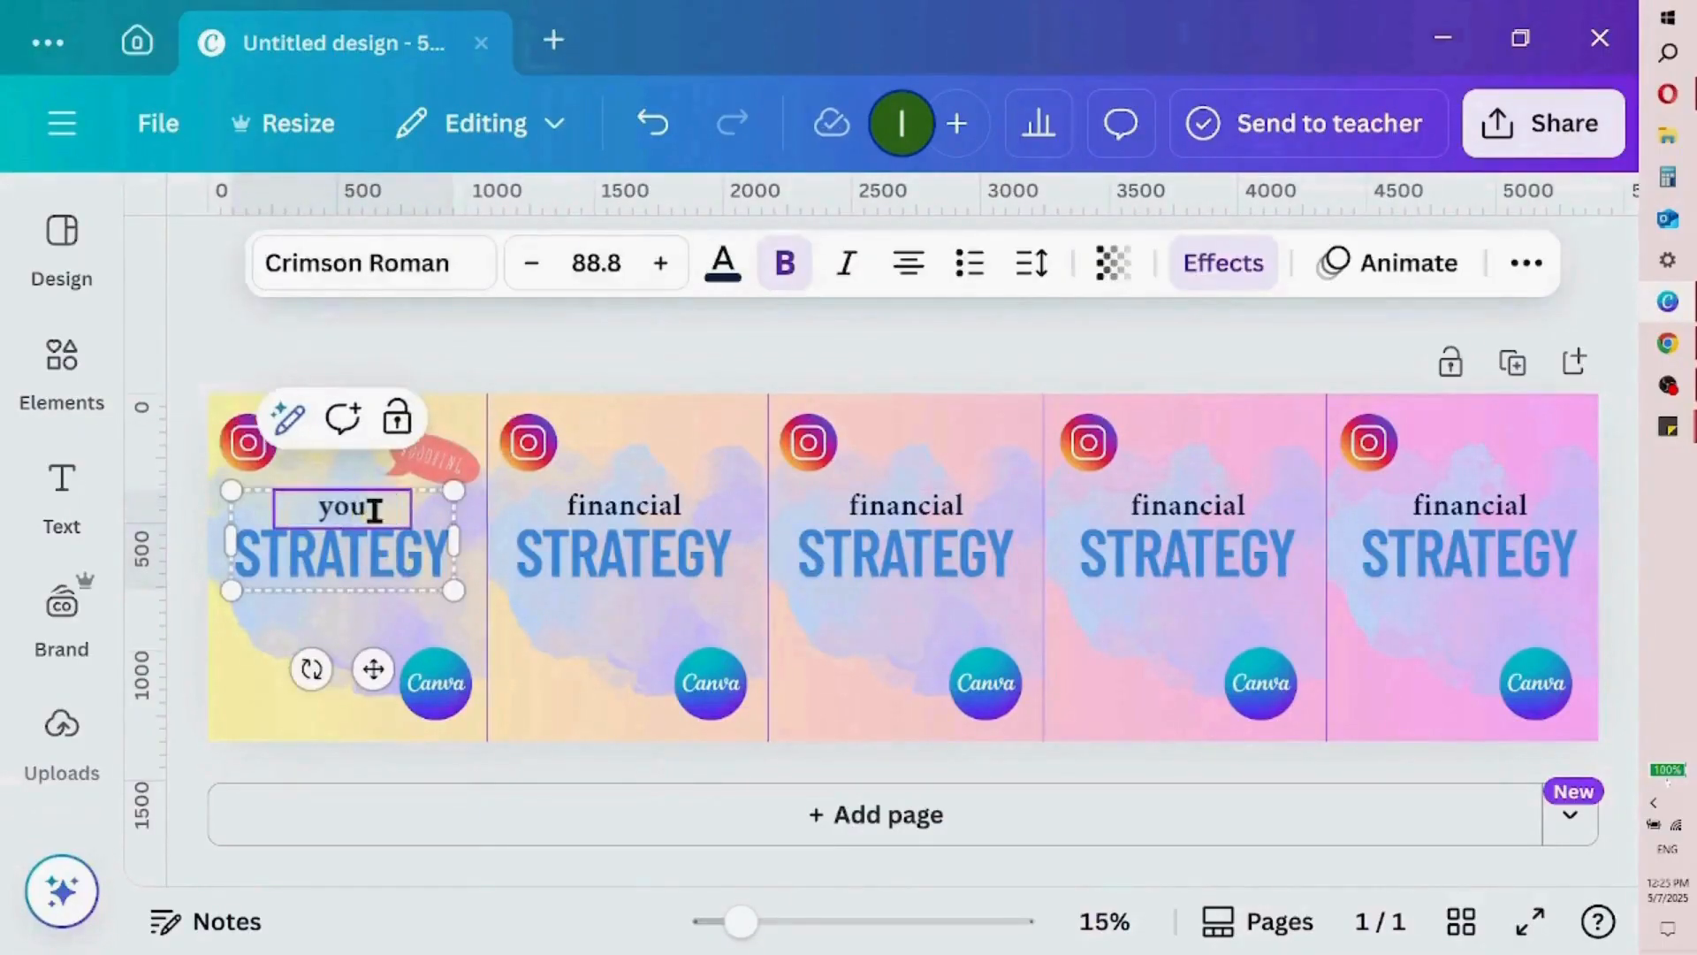
type("r posts")
Replace the first panel's "STRATEGY" heading with "ARE GETTING IGNORED?"
left_click(414, 573)
double_click(413, 568)
type("ARE")
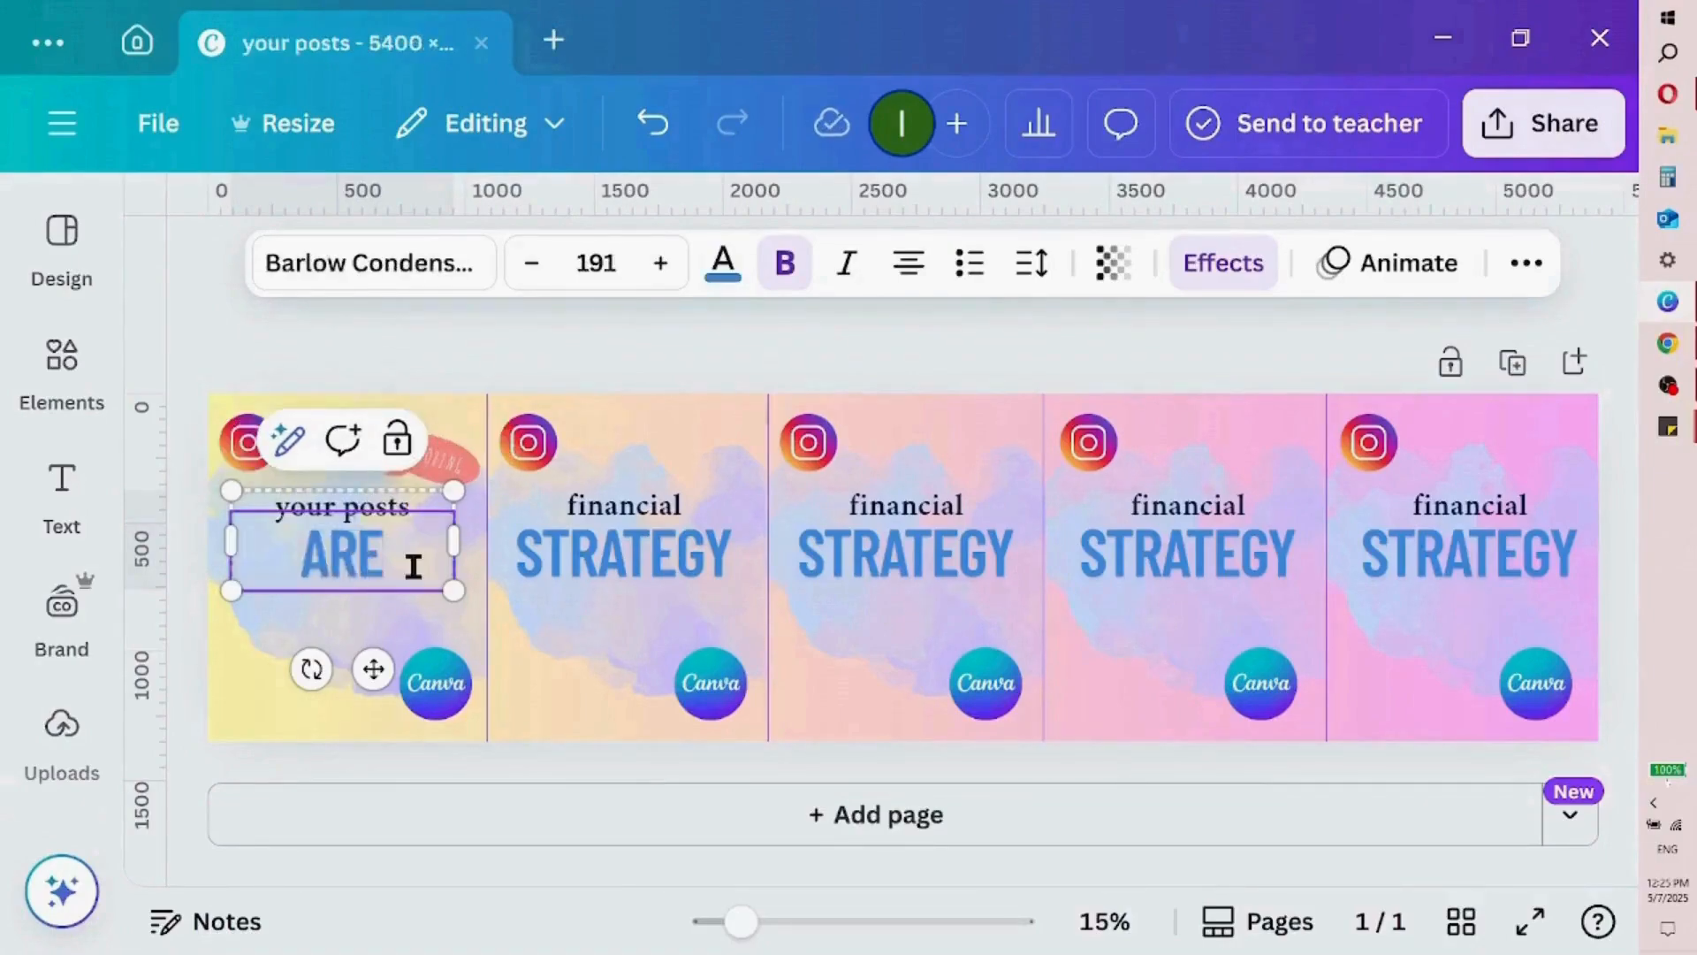
type(" GETTING ING")
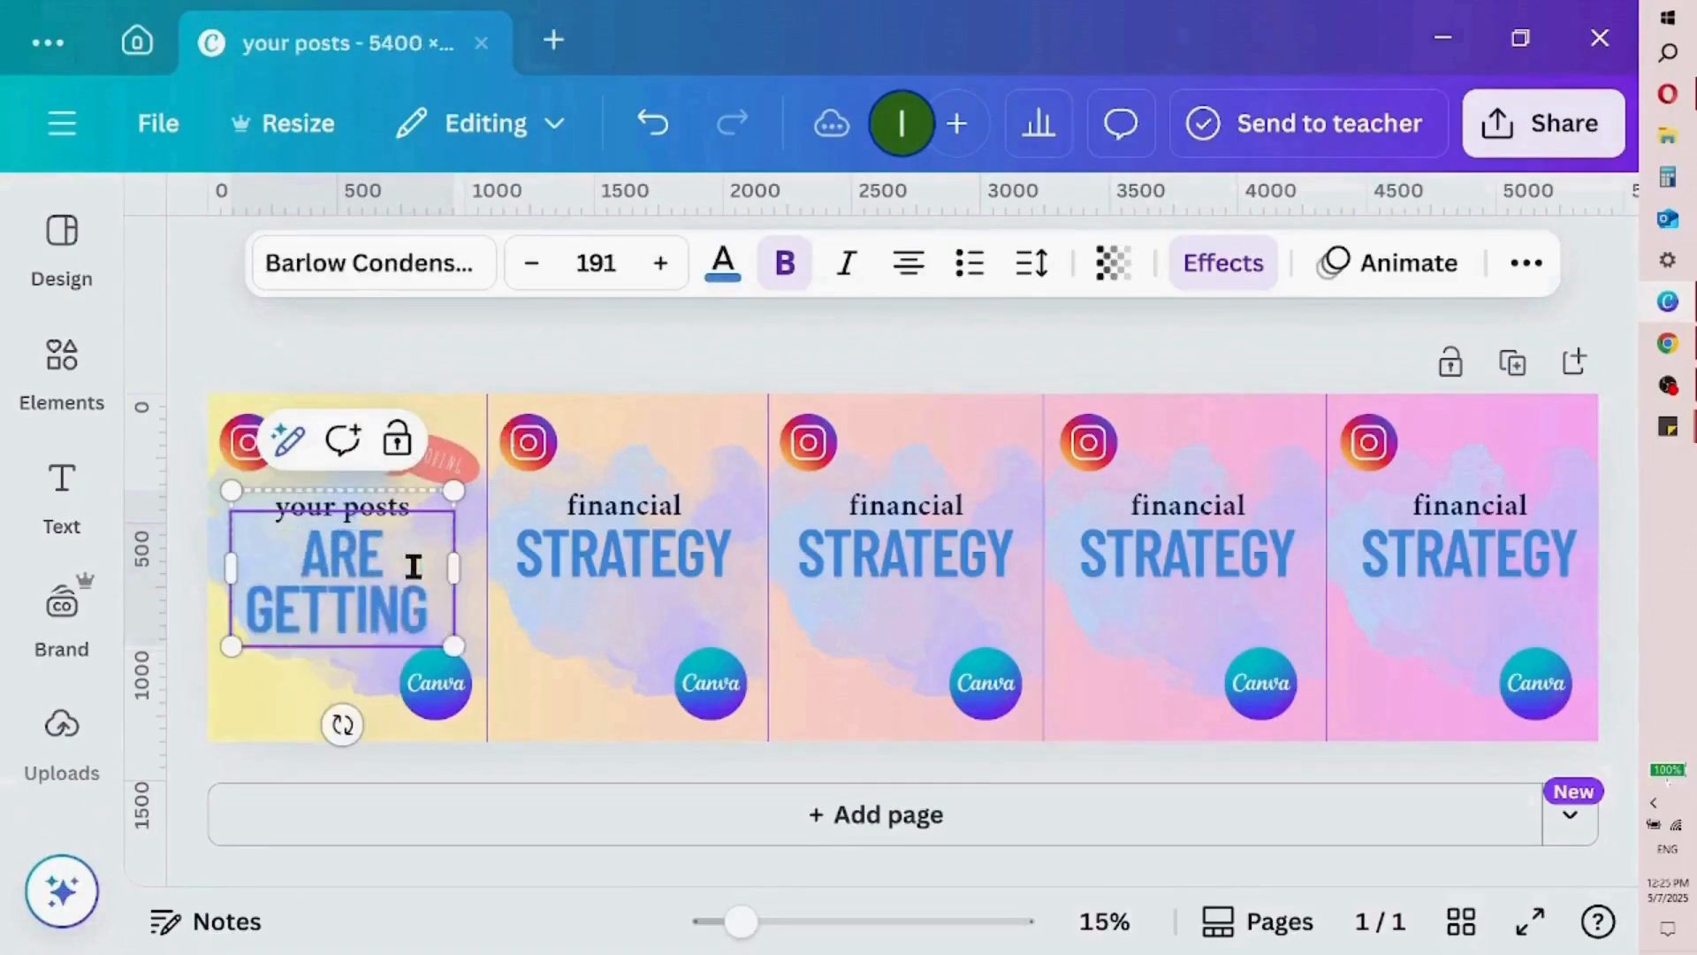
key("BackSpace")
key("BackSpace")
type("GNO")
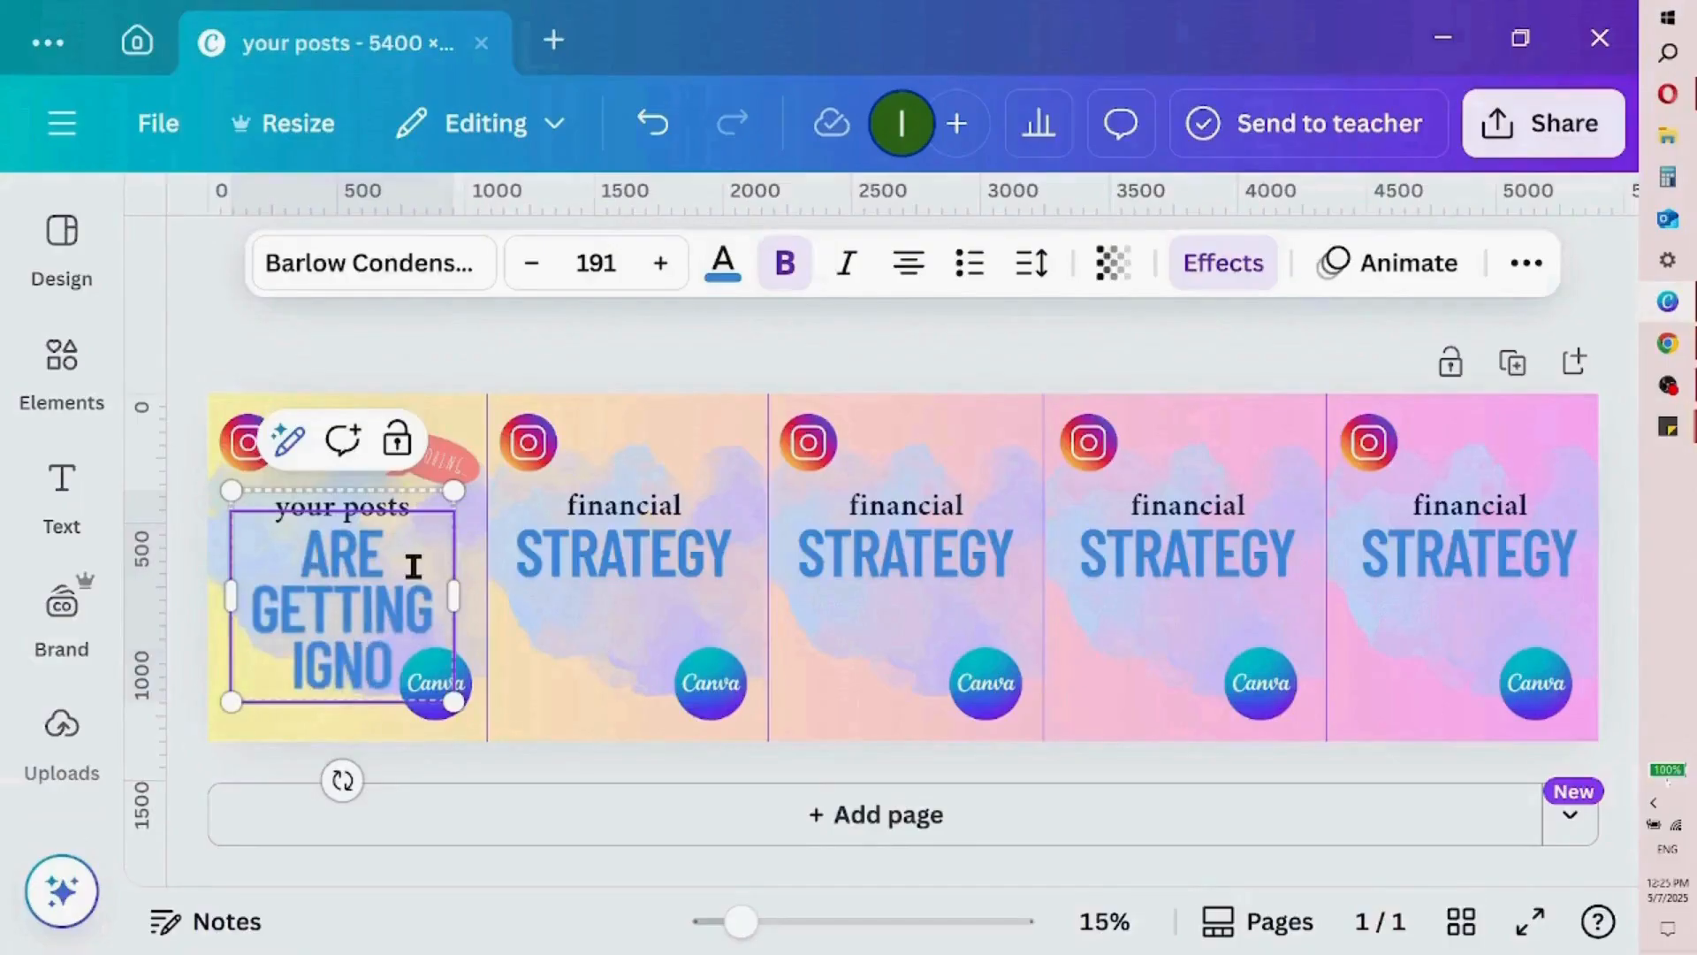
type("RED")
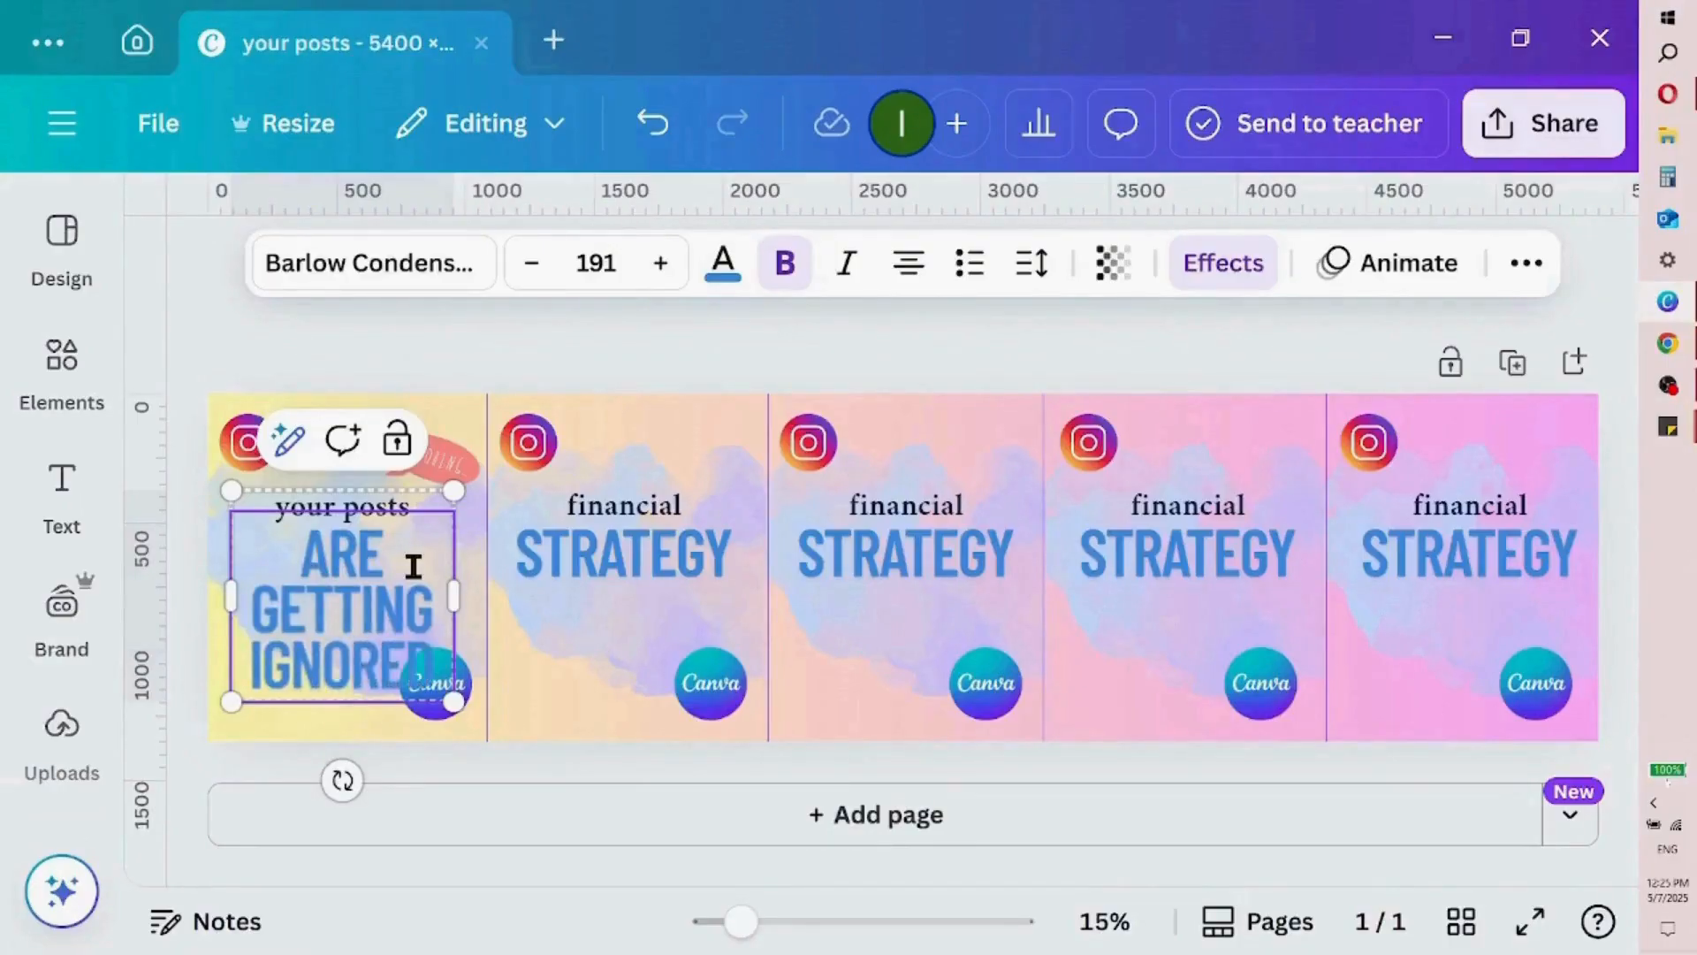
type("?")
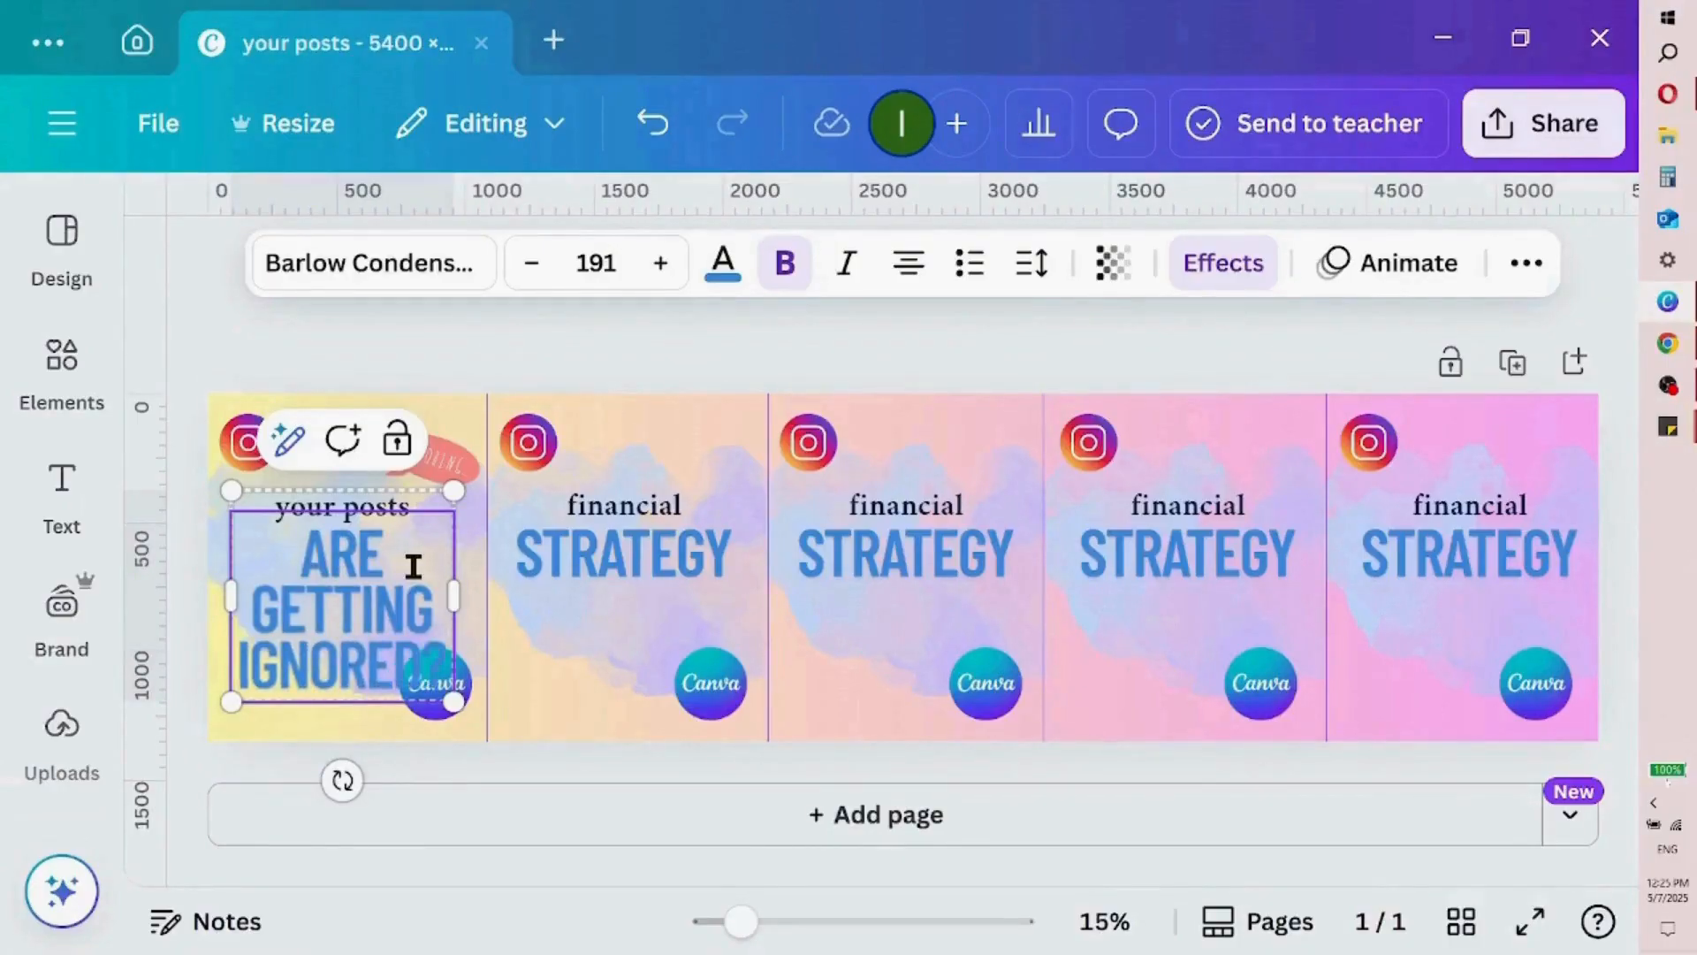
Reduce the font size of the first panel's "ARE GETTING IGNORED?" heading to 136
left_click(529, 264)
left_click(528, 263)
left_click(529, 264)
left_click(526, 265)
left_click(526, 265)
left_click(526, 267)
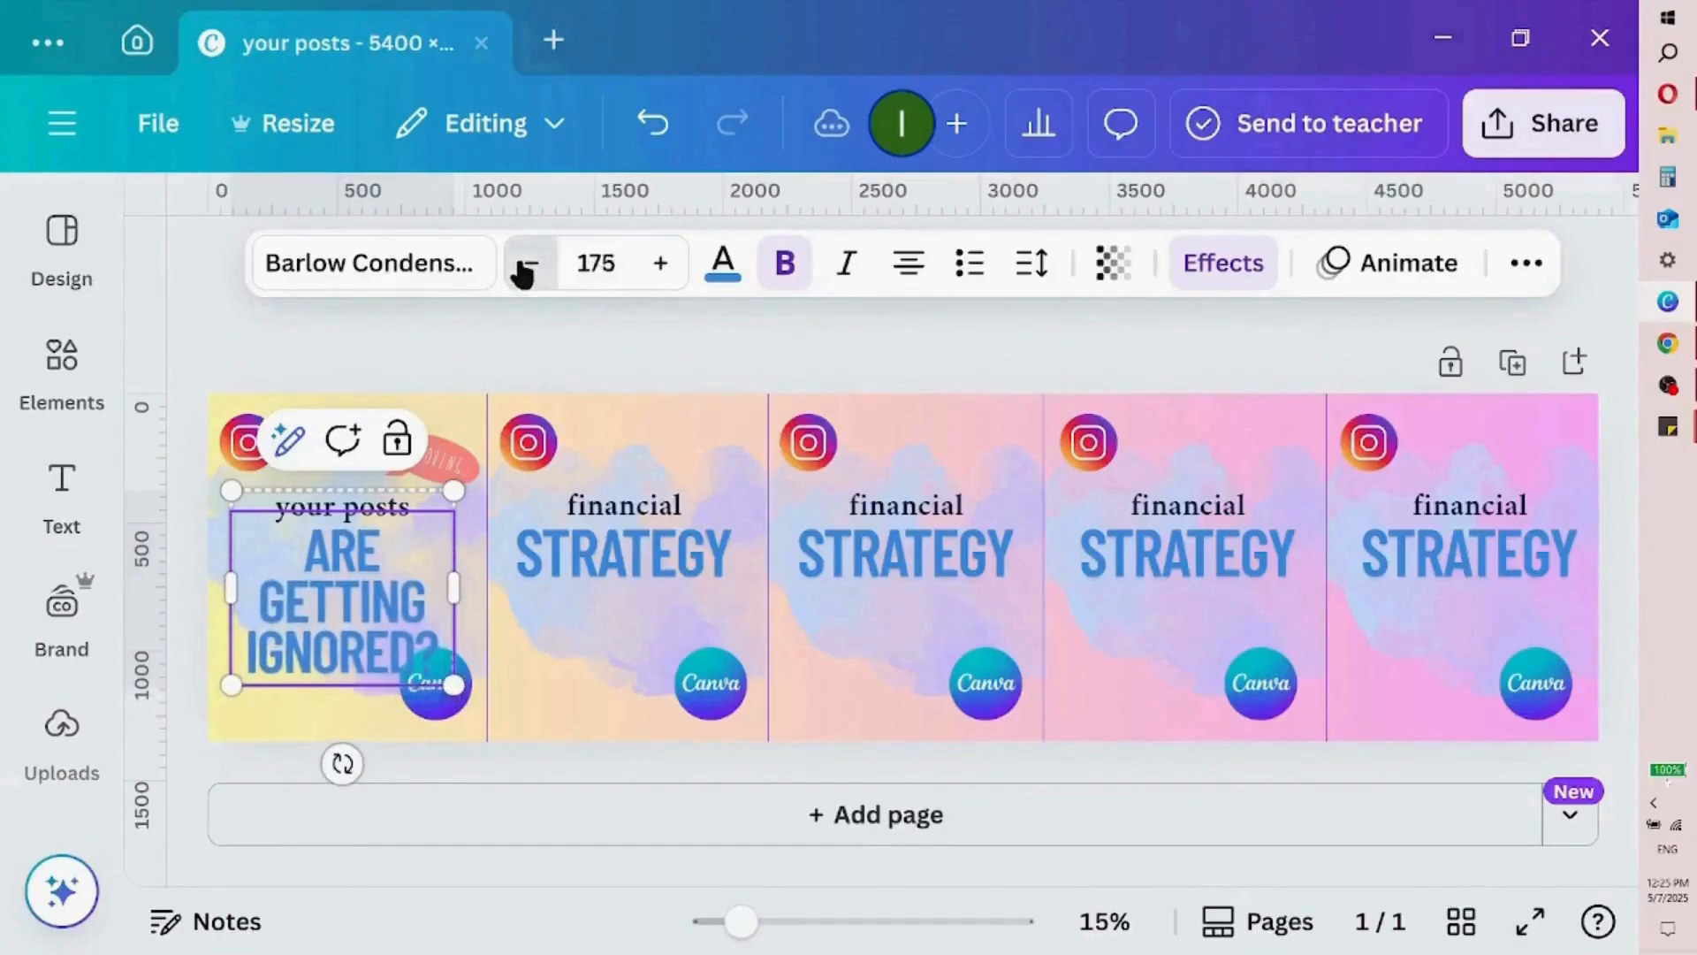
left_click(525, 270)
left_click(525, 267)
left_click(525, 268)
left_click(525, 268)
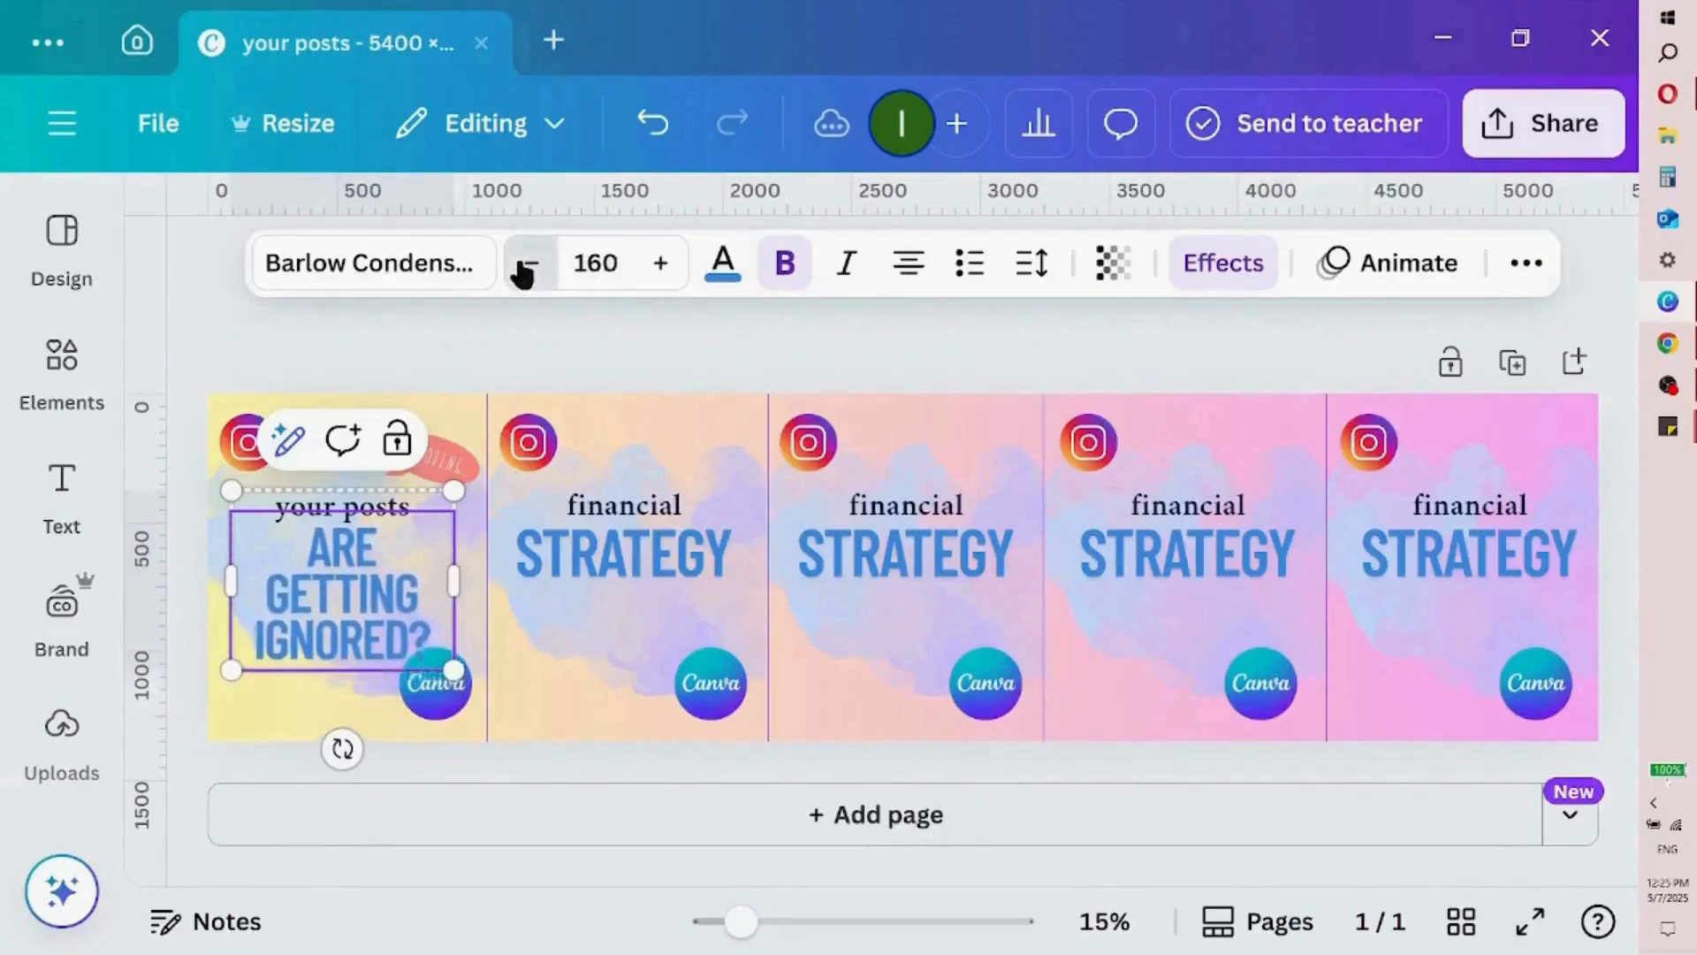
left_click(526, 268)
left_click(525, 268)
left_click(525, 268)
left_click(526, 268)
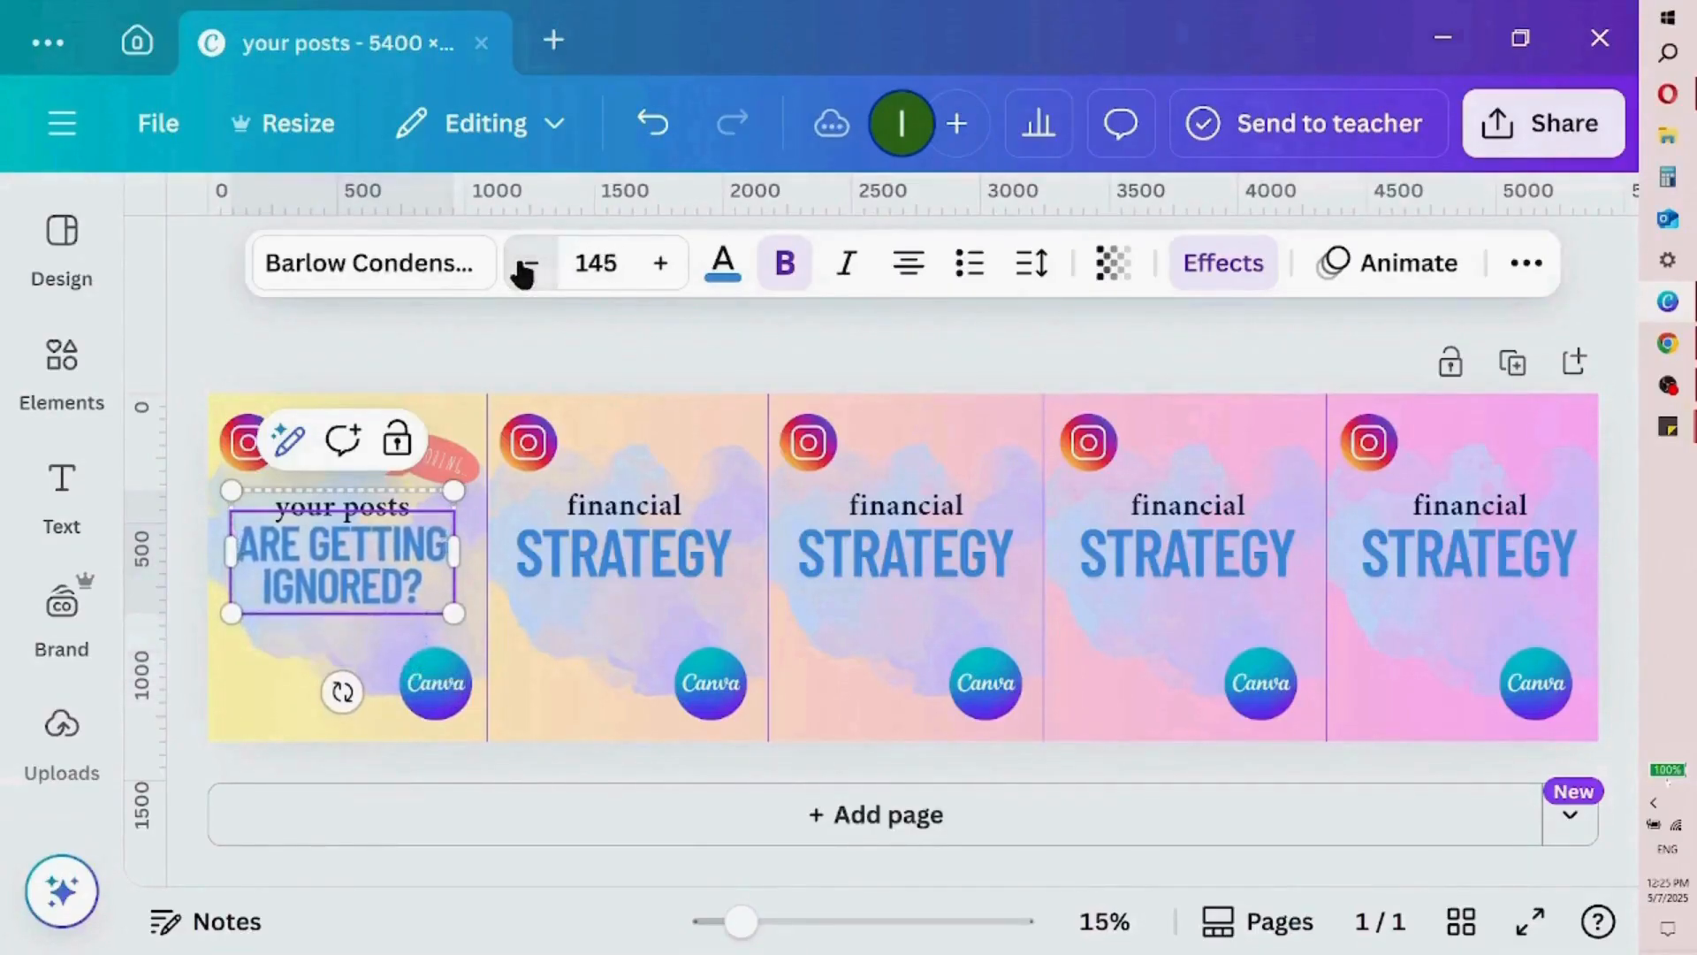
left_click(526, 268)
left_click(525, 268)
left_click(526, 268)
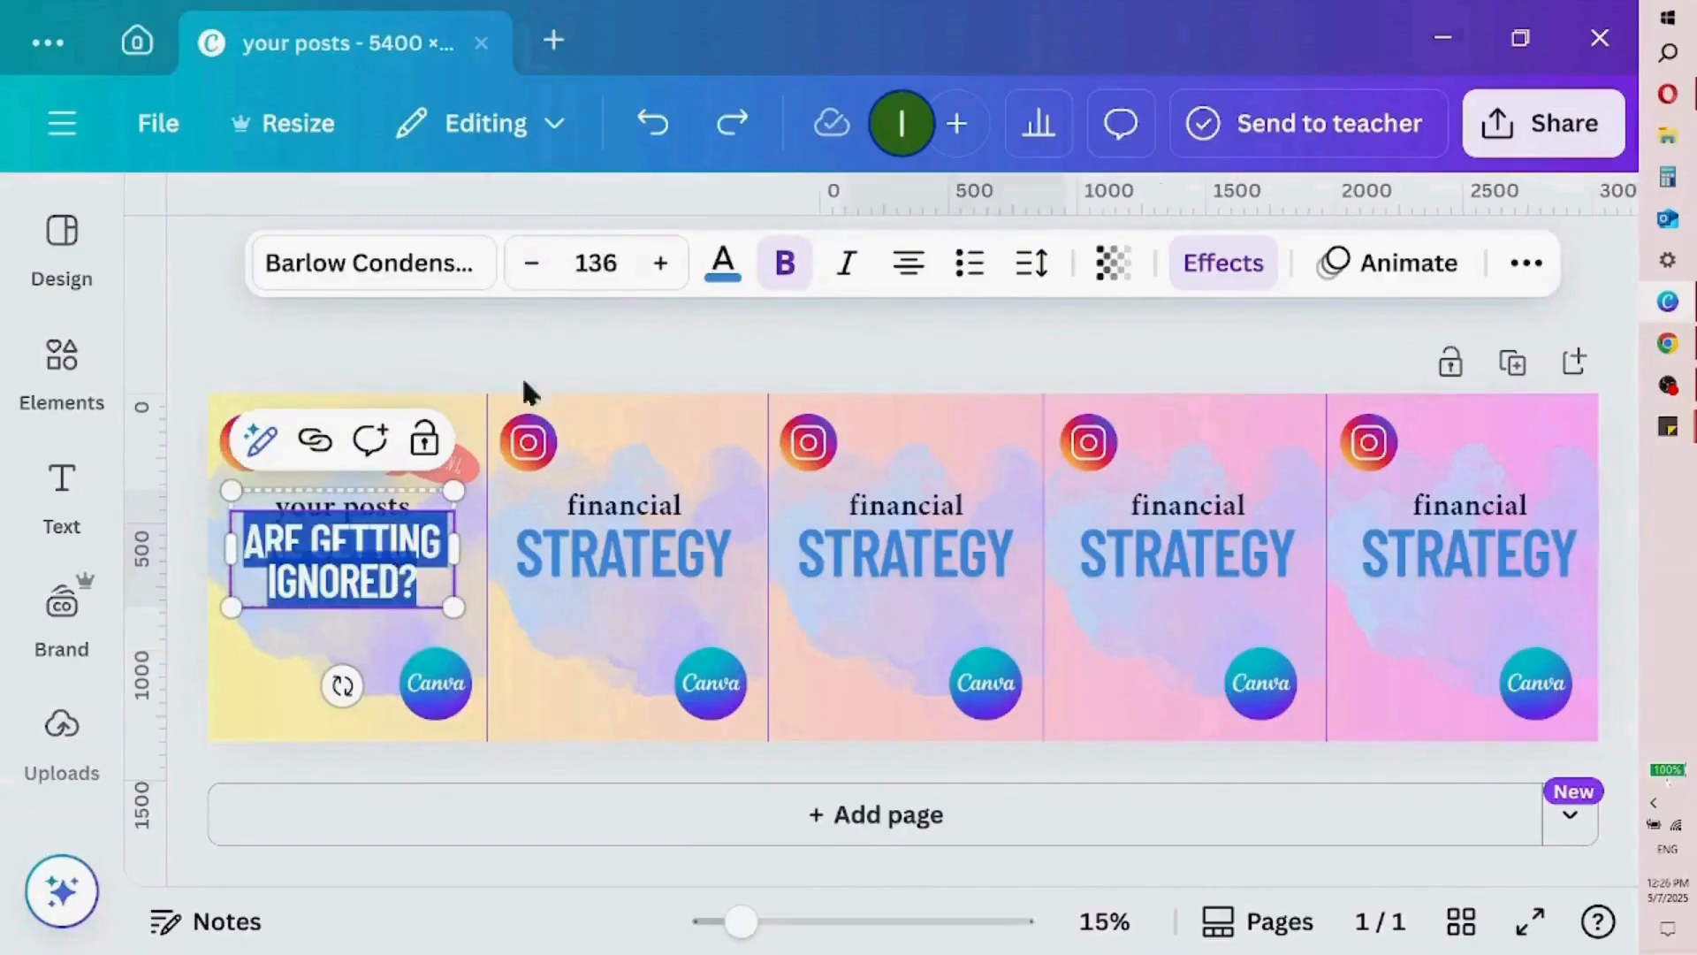
Change the text color of the "ARE GETTING IGNORED?" heading to dark navy #162144
left_click(723, 265)
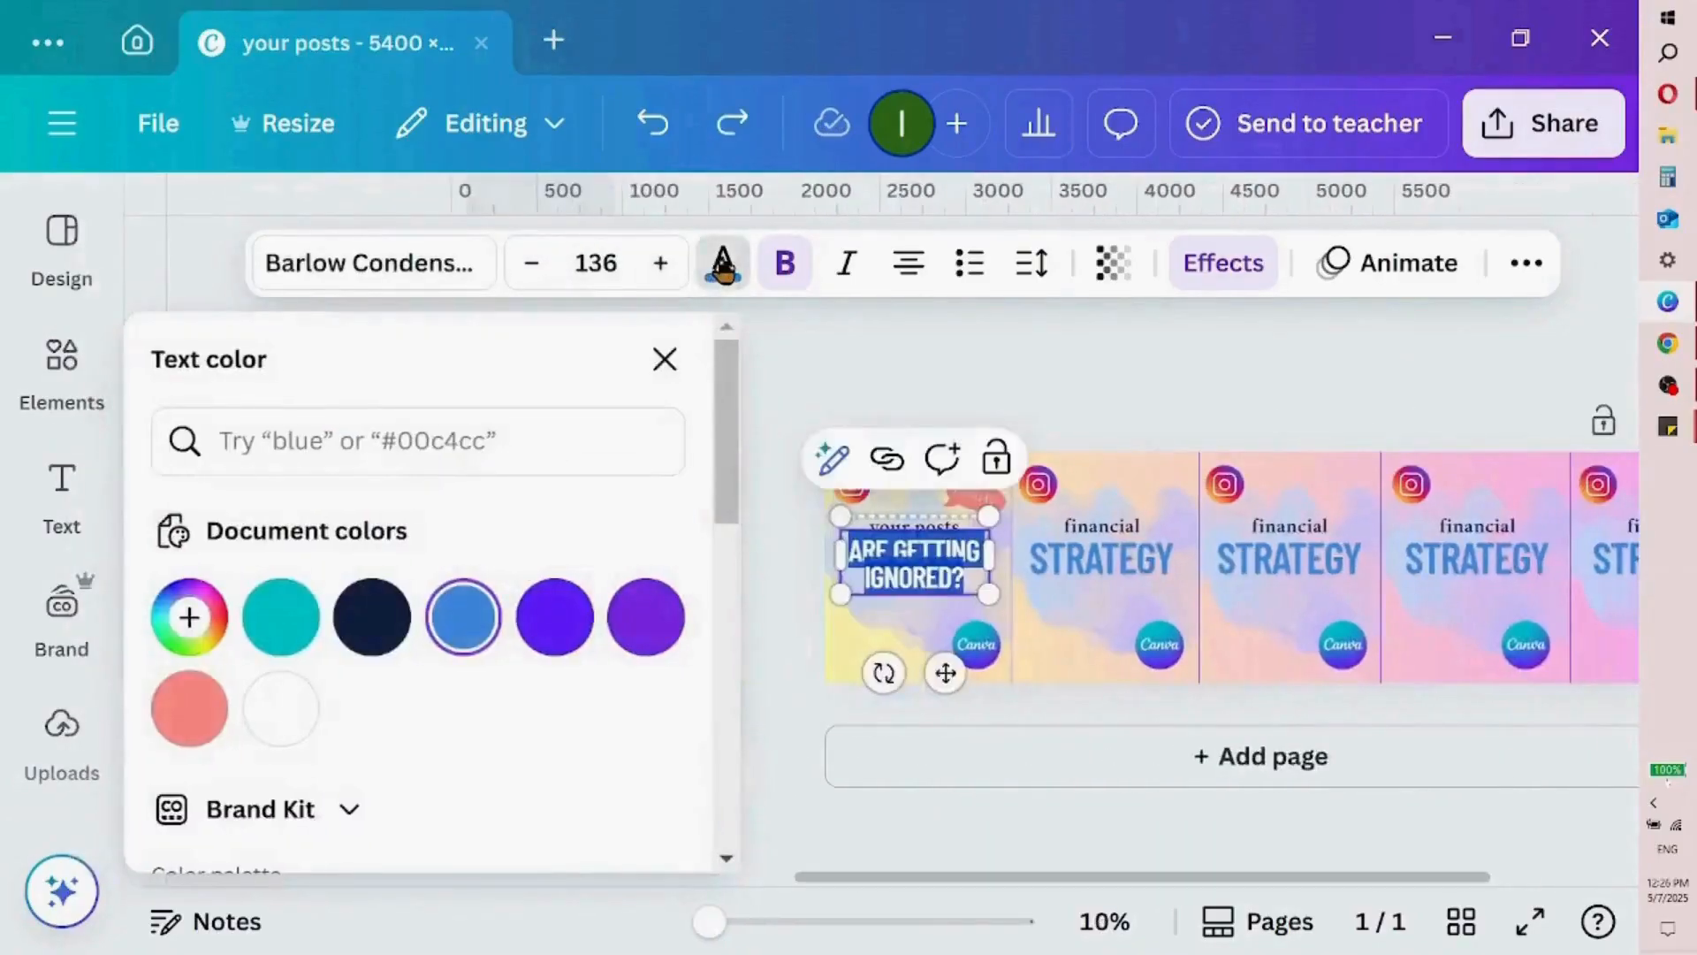
left_click(393, 614)
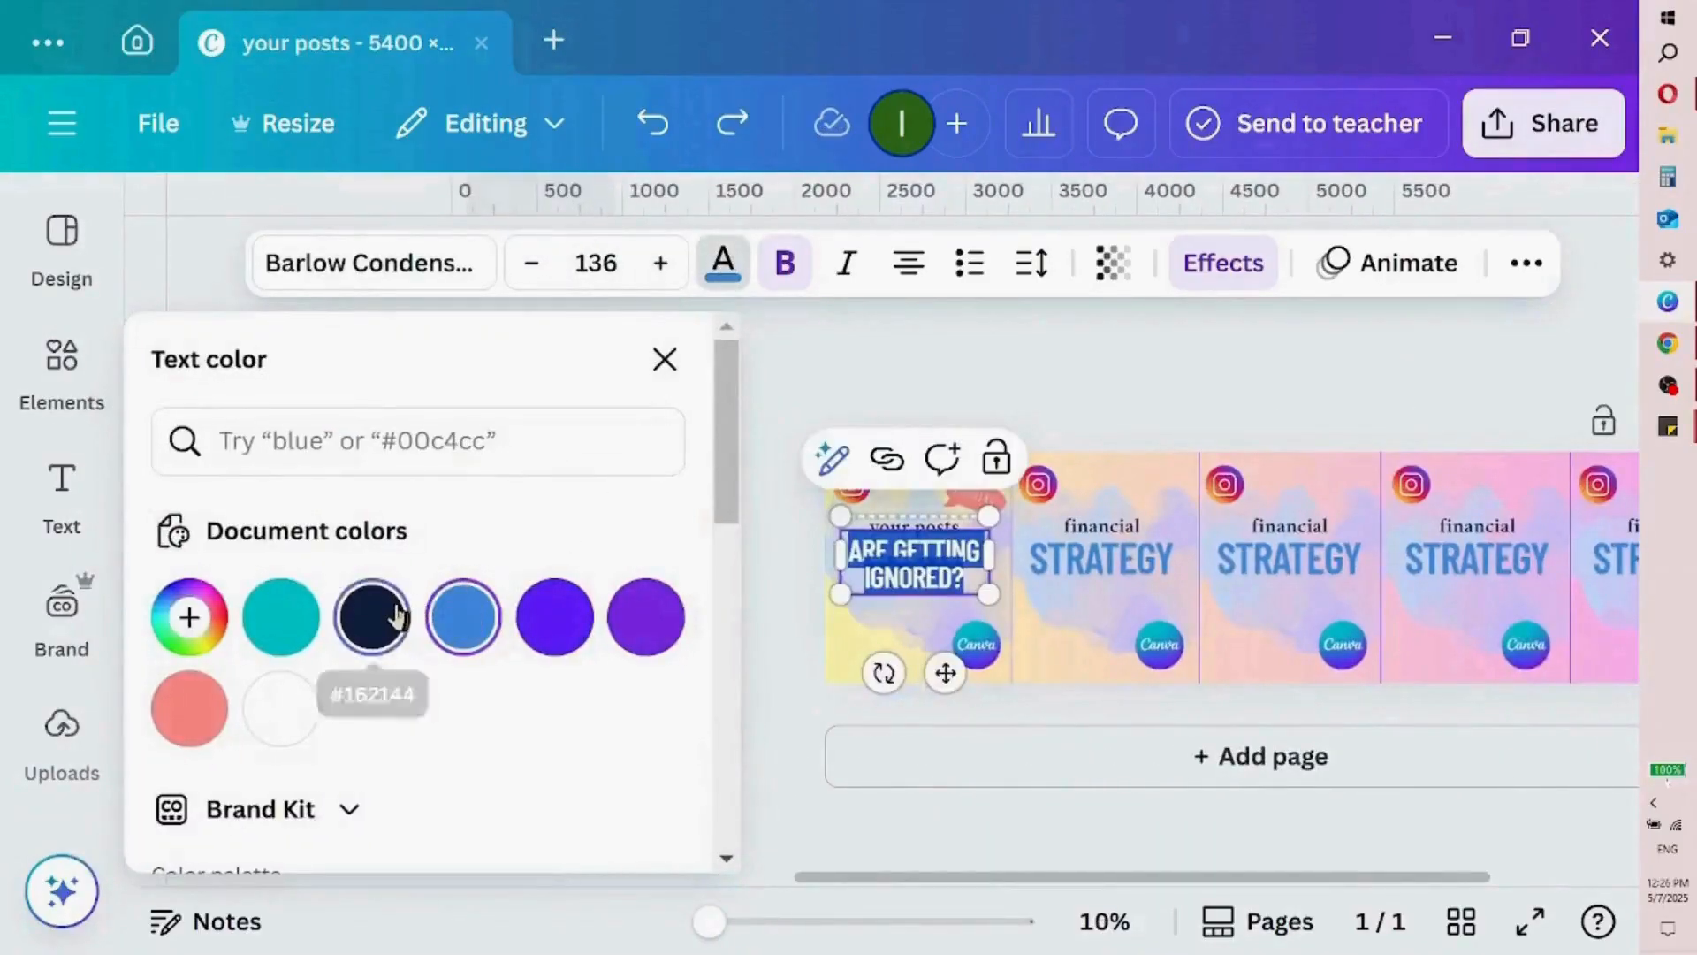
left_click(666, 360)
left_click(742, 343)
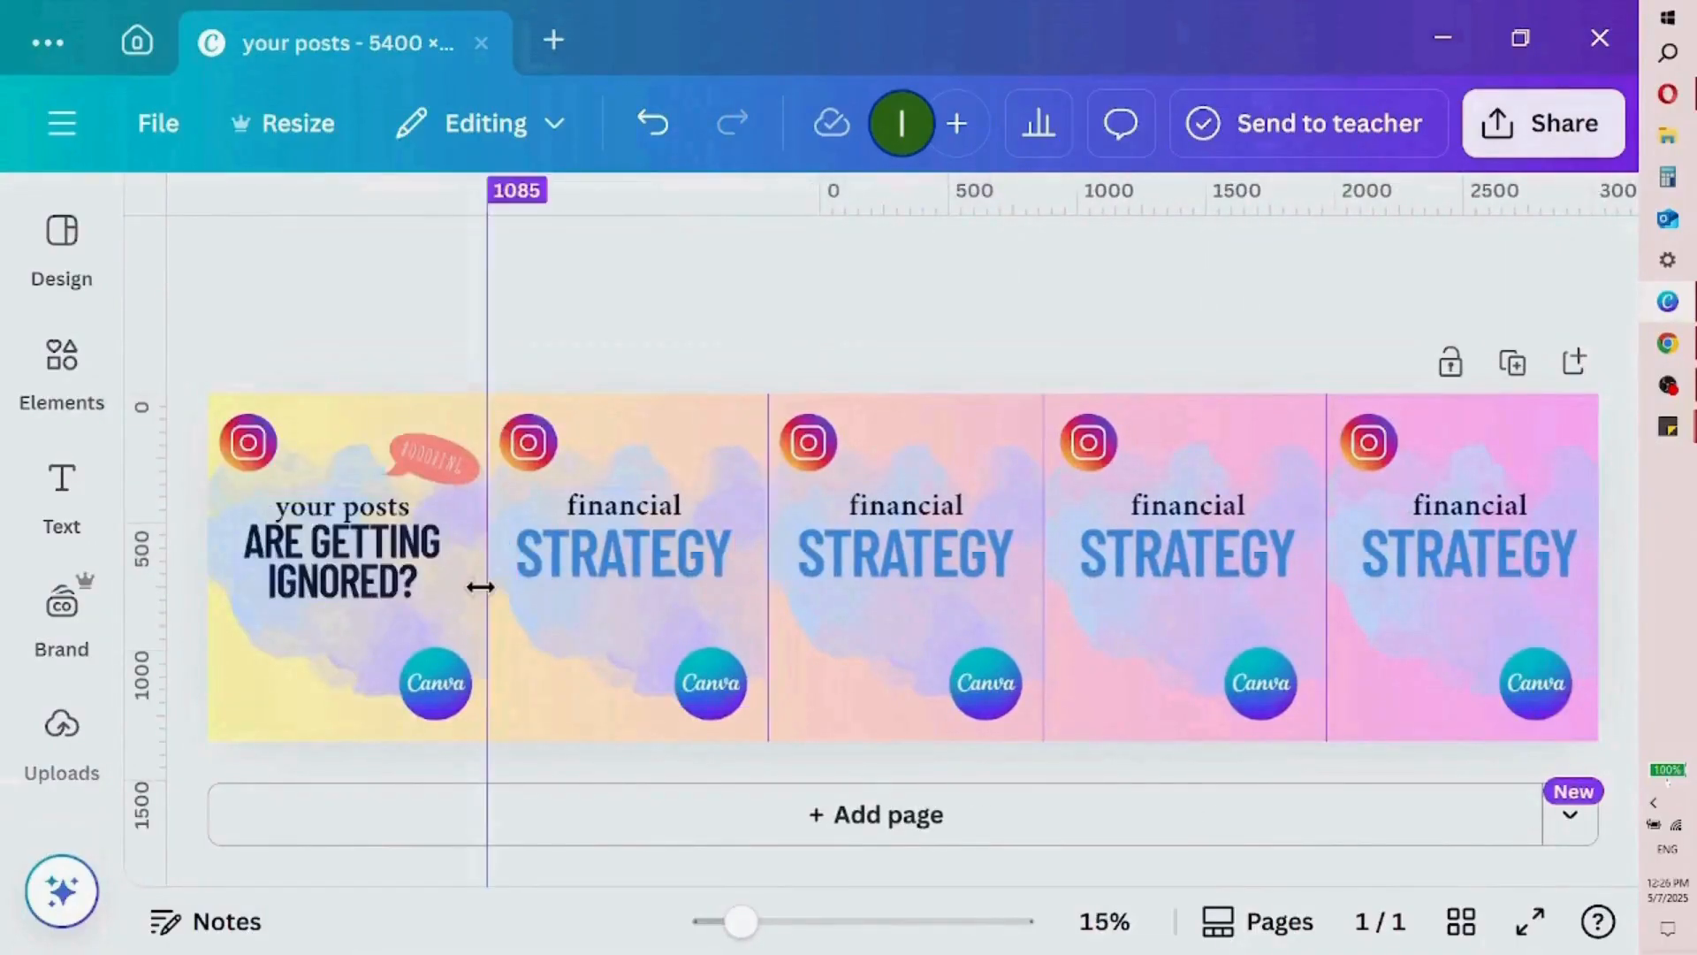
Replace the word "financial" on the second panel with "Let's fix that with"
double_click(632, 509)
key("BackSpace")
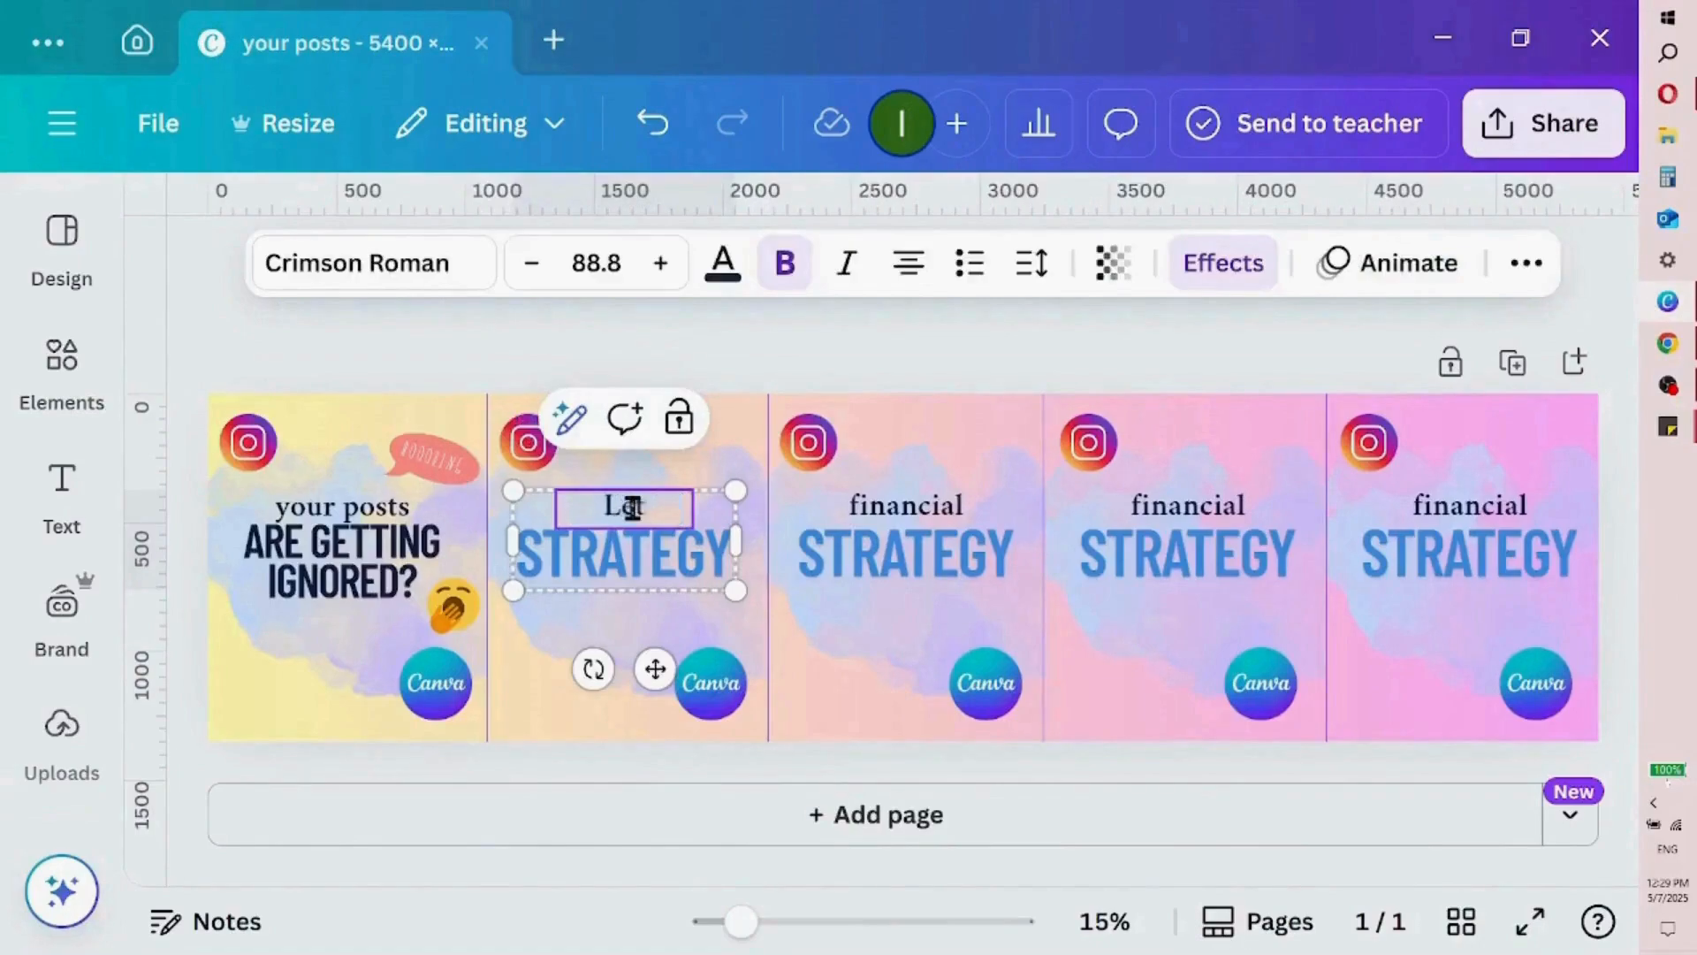
type("Let's fix that")
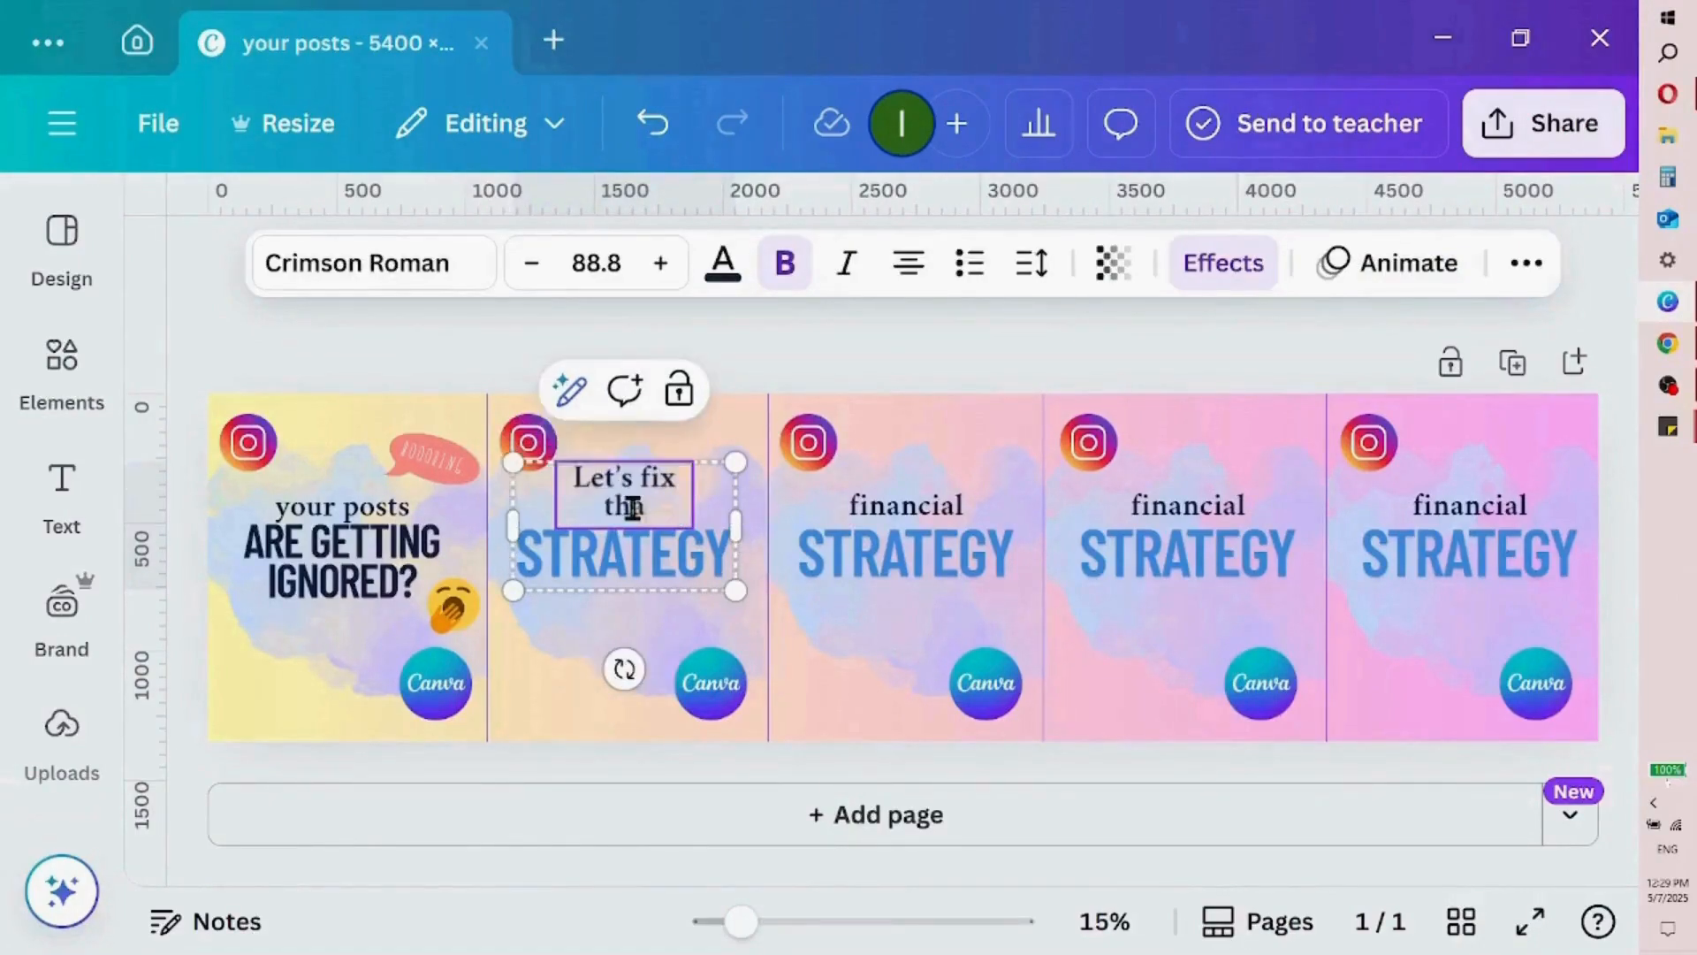
type(" with")
Replace the second panel's "STRATEGY" heading with "A PRO-LEVEL CAROUSEL" and scale its text group down to a heading size of 187
left_click(616, 566)
double_click(611, 555)
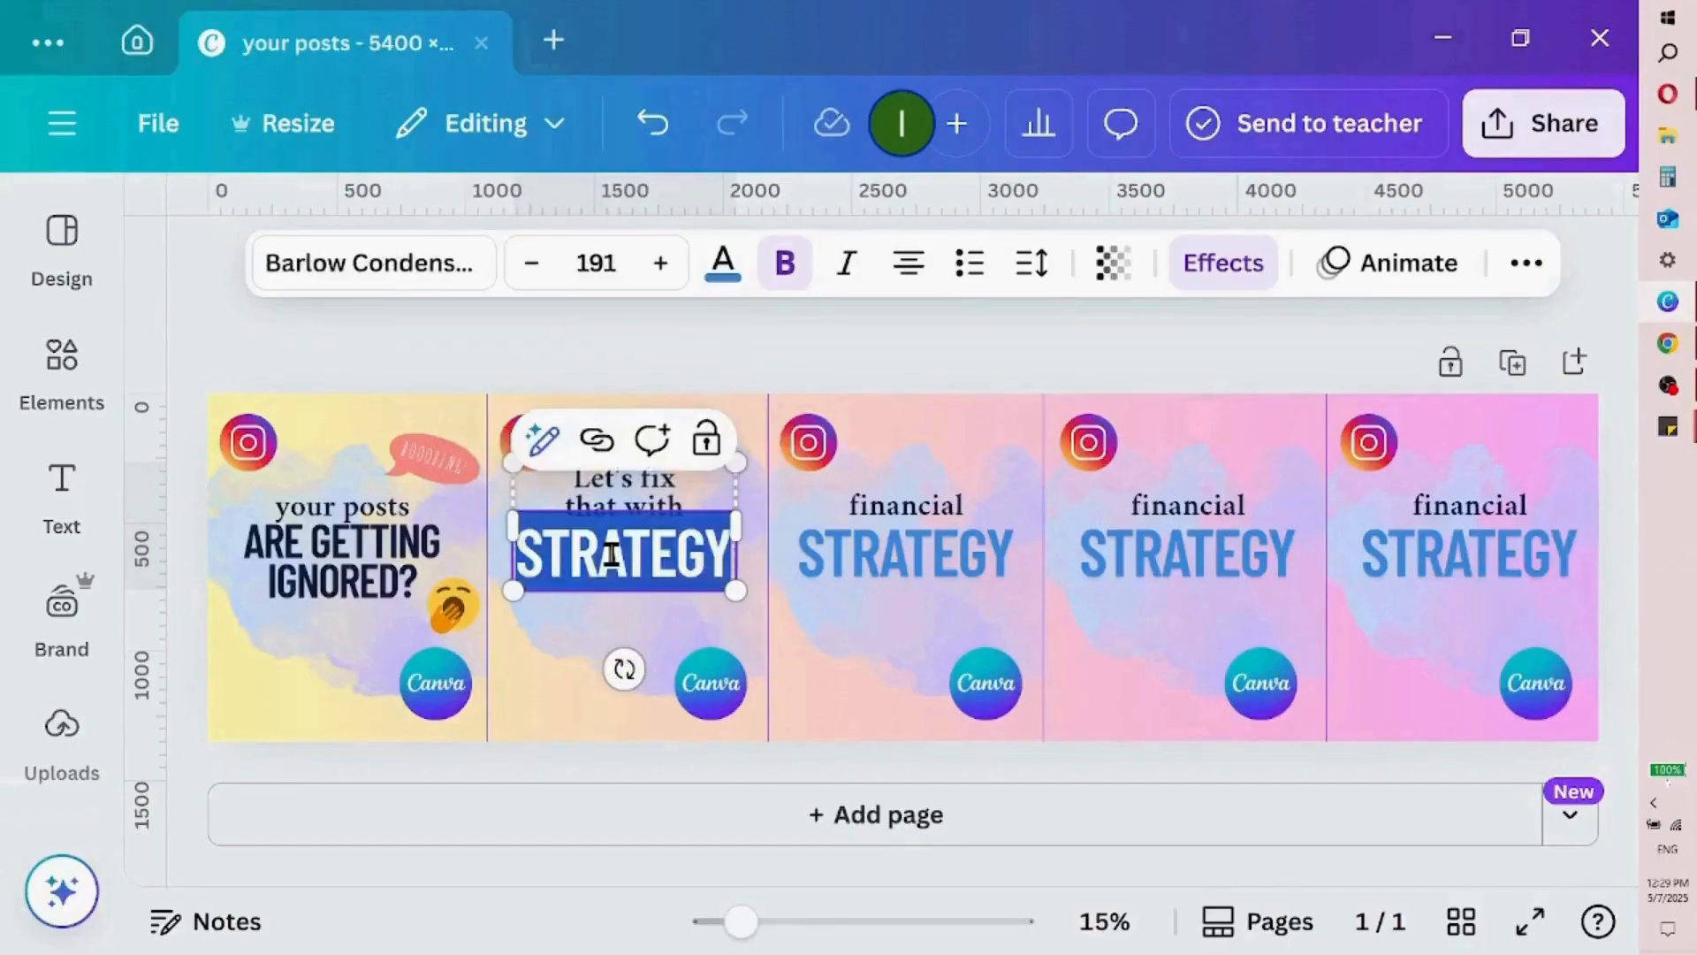
type("A ")
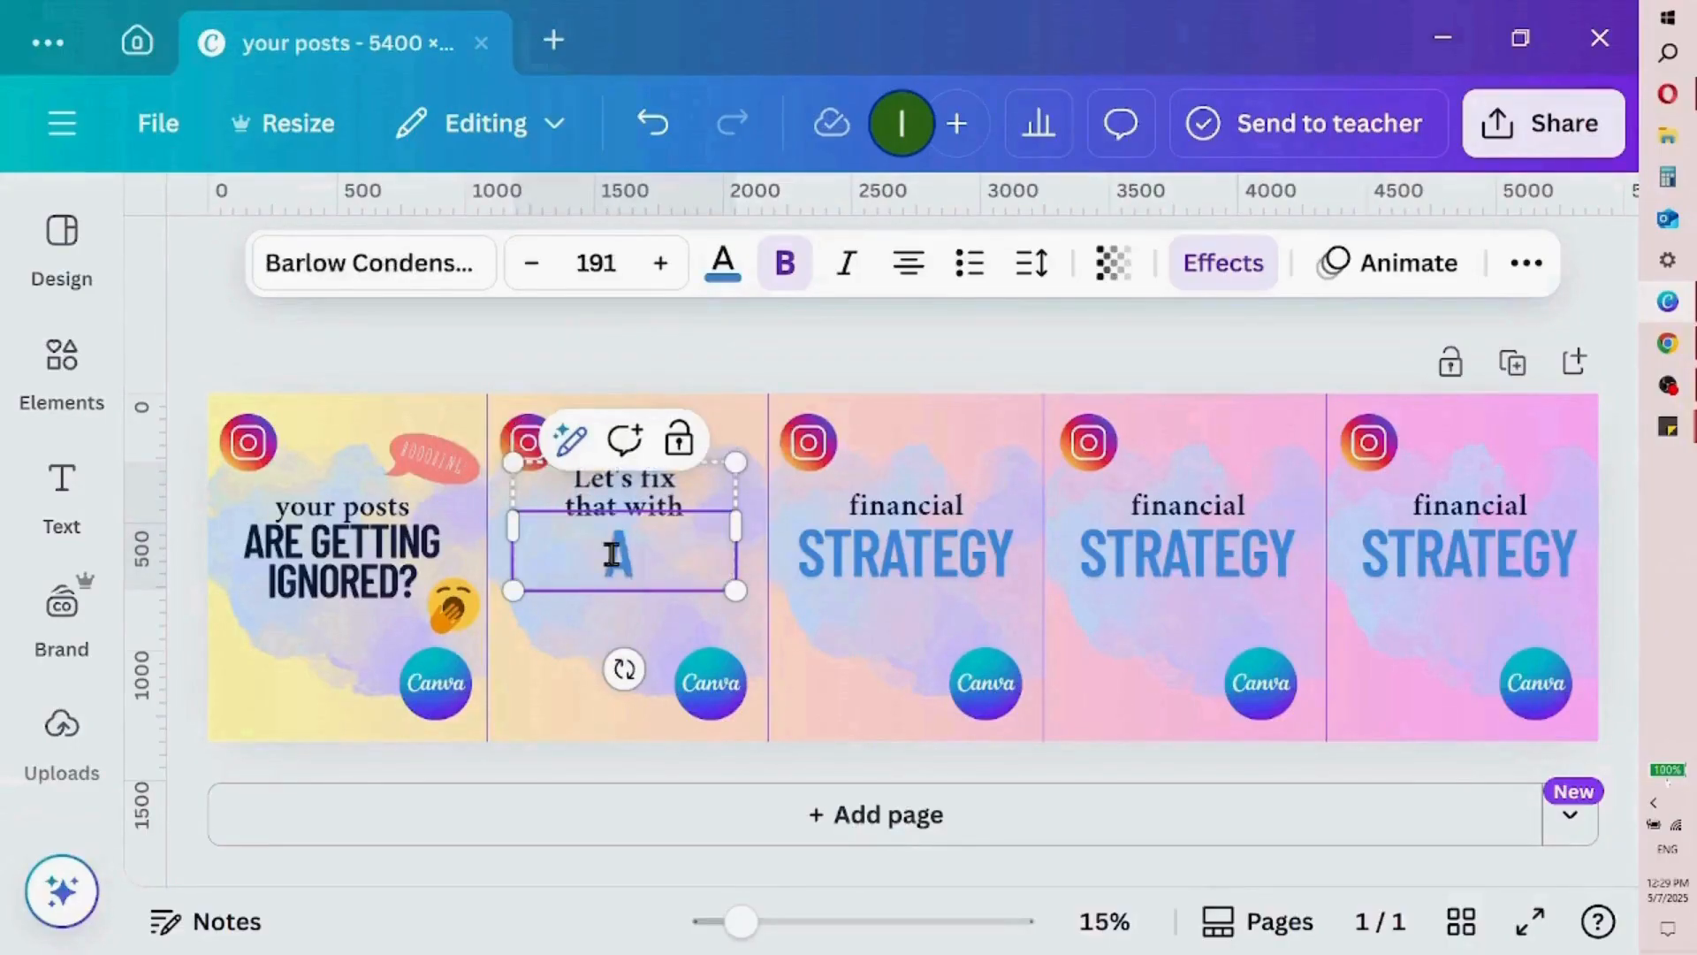
type("PRO")
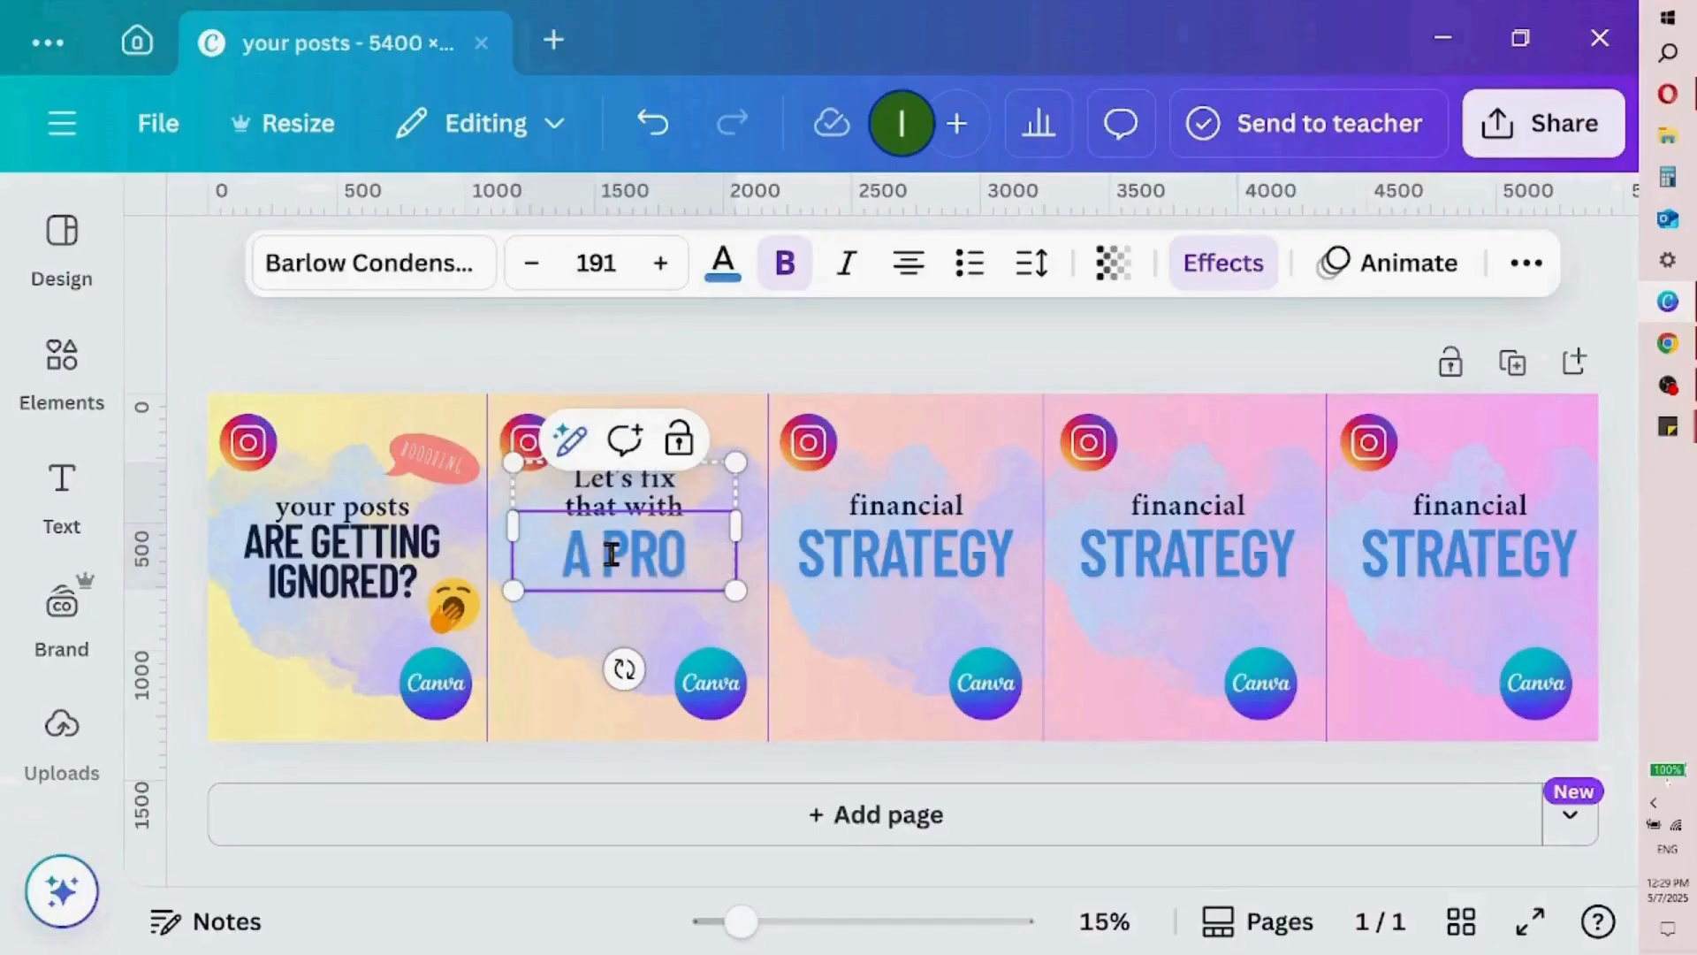
type("-LEVE")
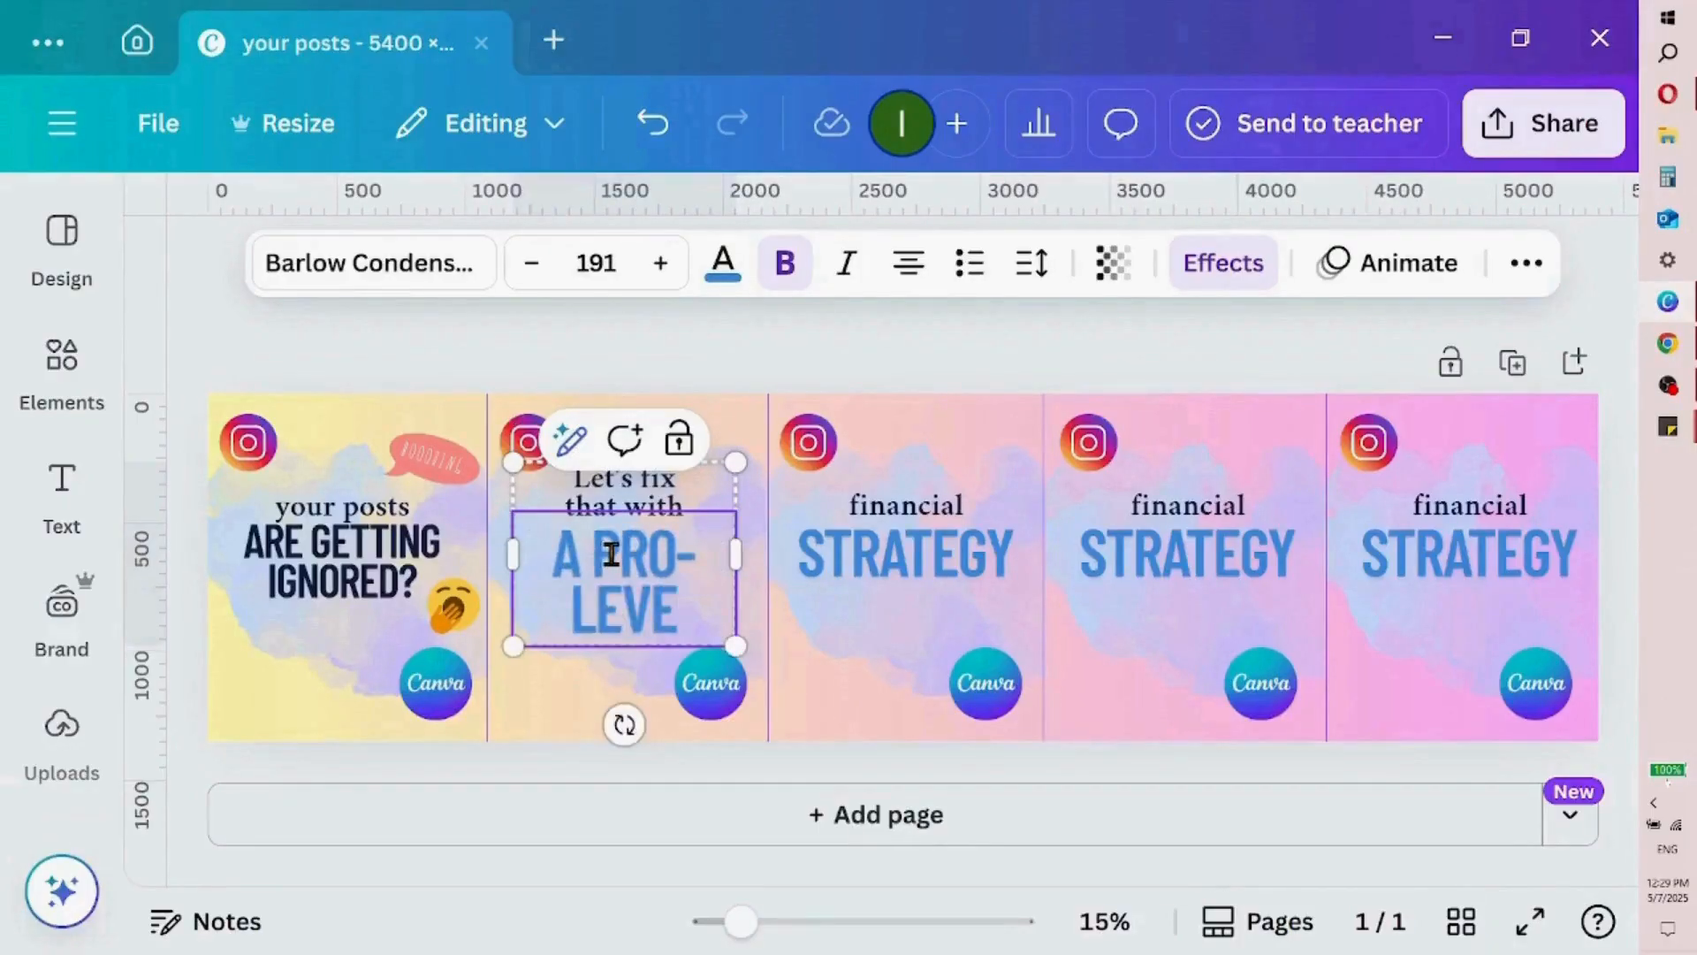
type("L CA")
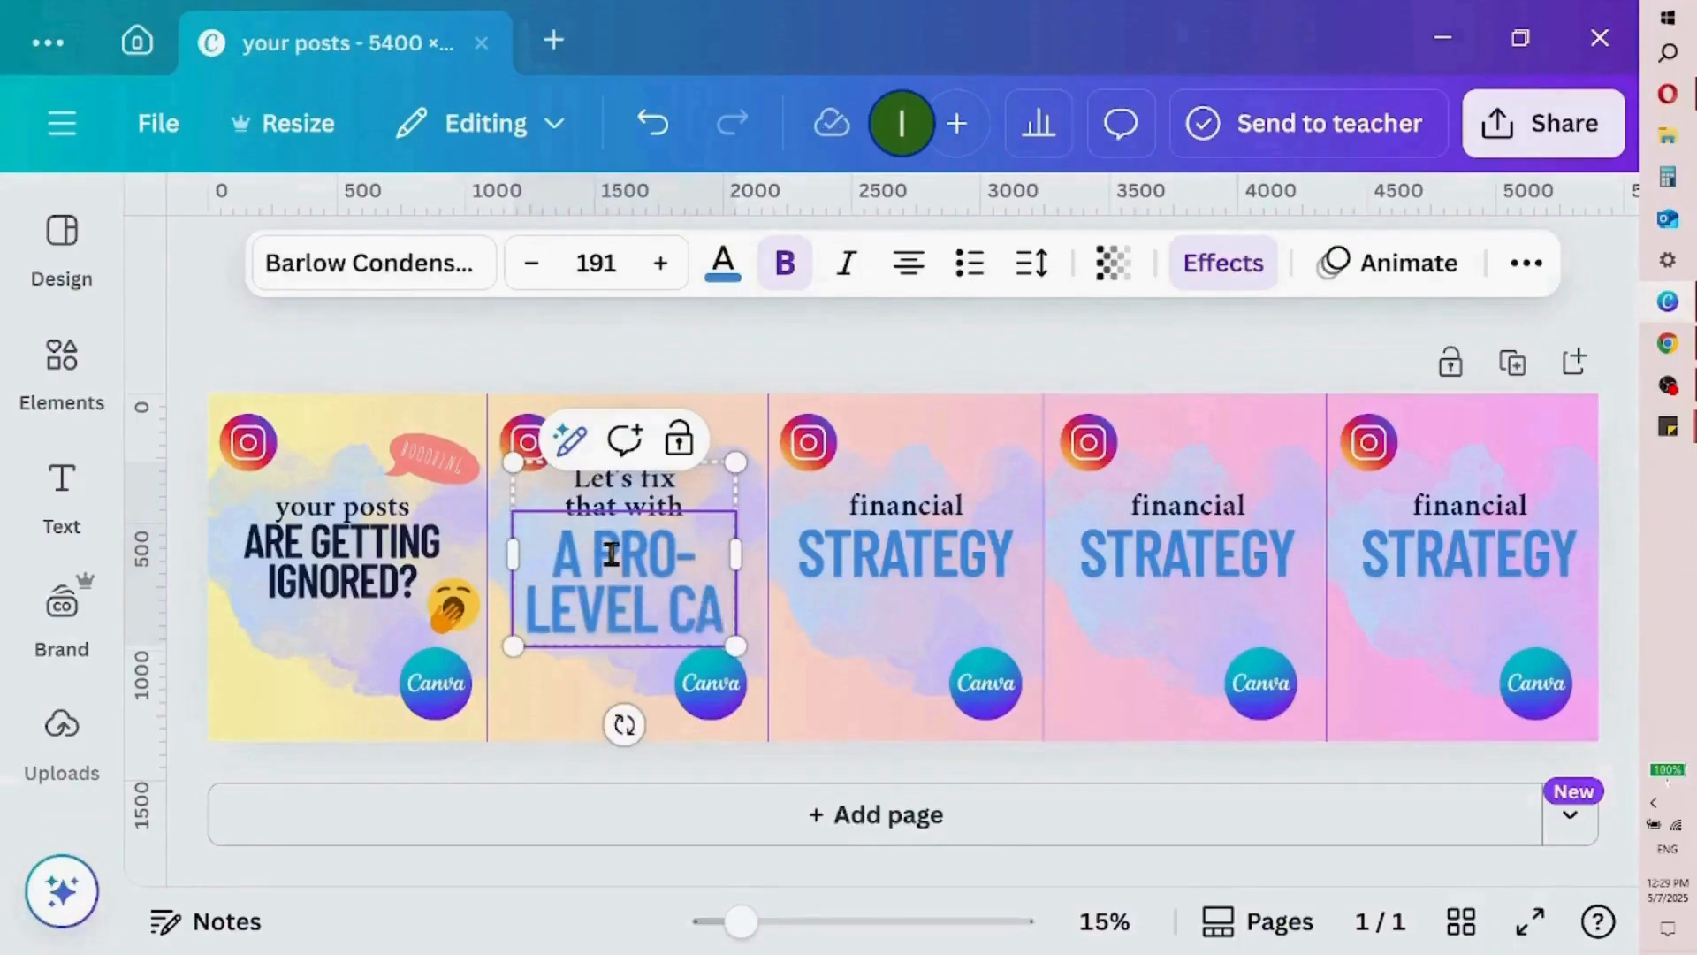
type("ROUSEL")
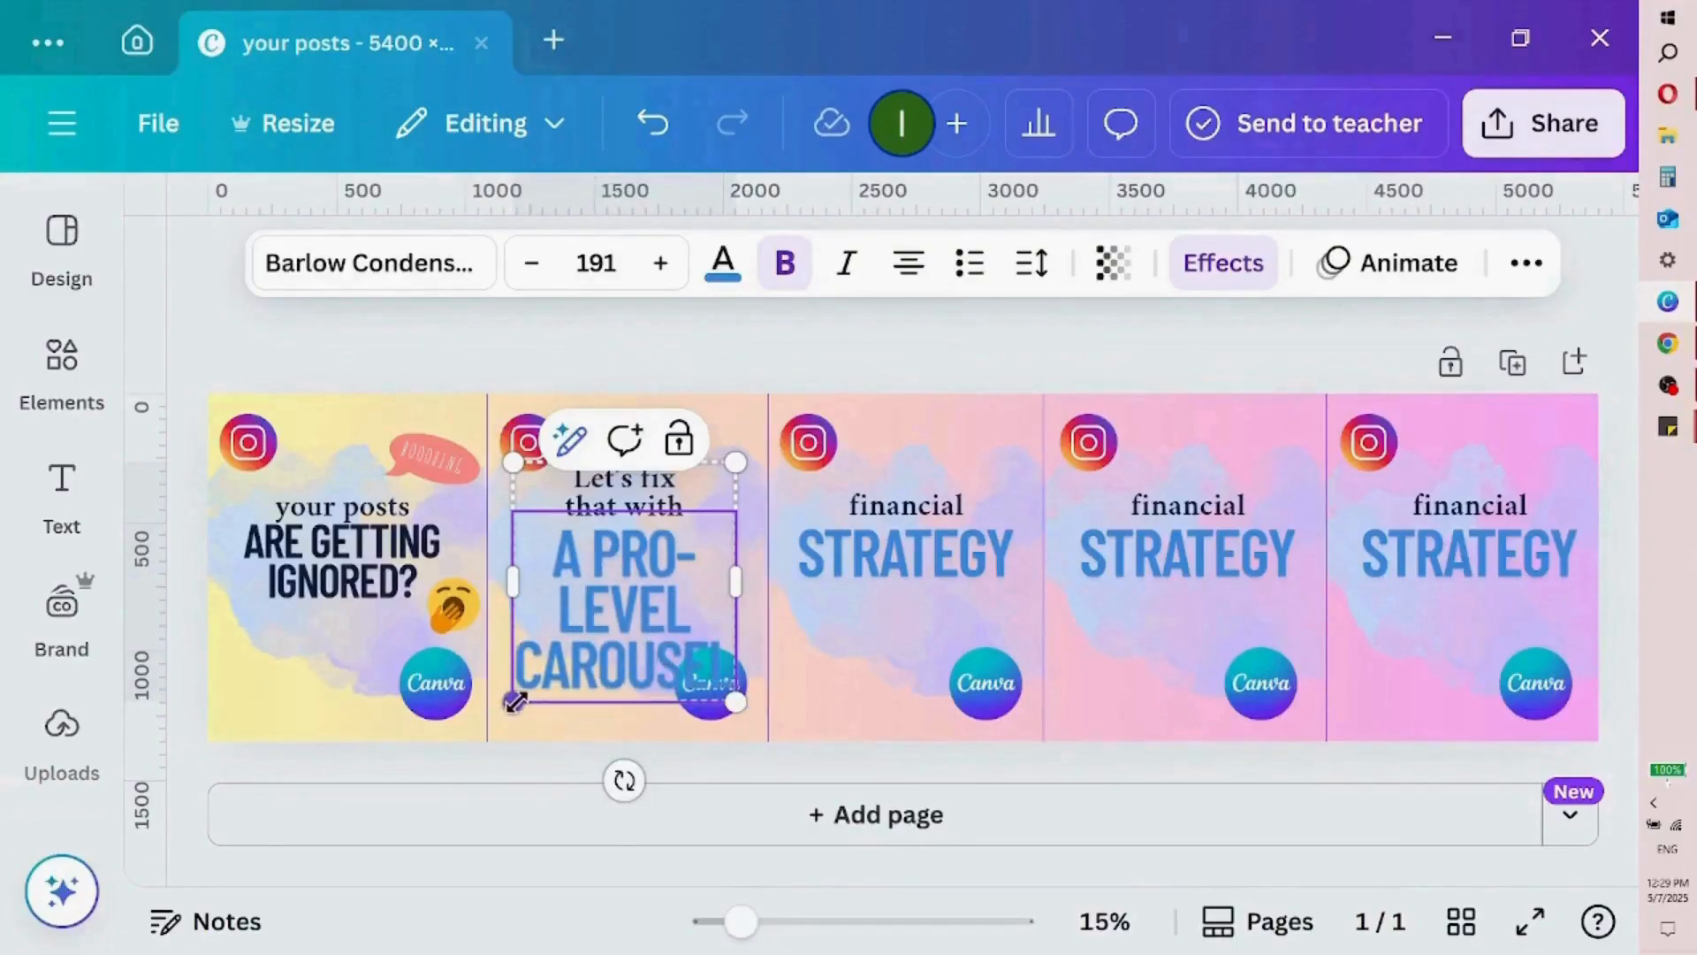
left_click_drag(515, 701, 555, 651)
left_click_drag(537, 658, 517, 698)
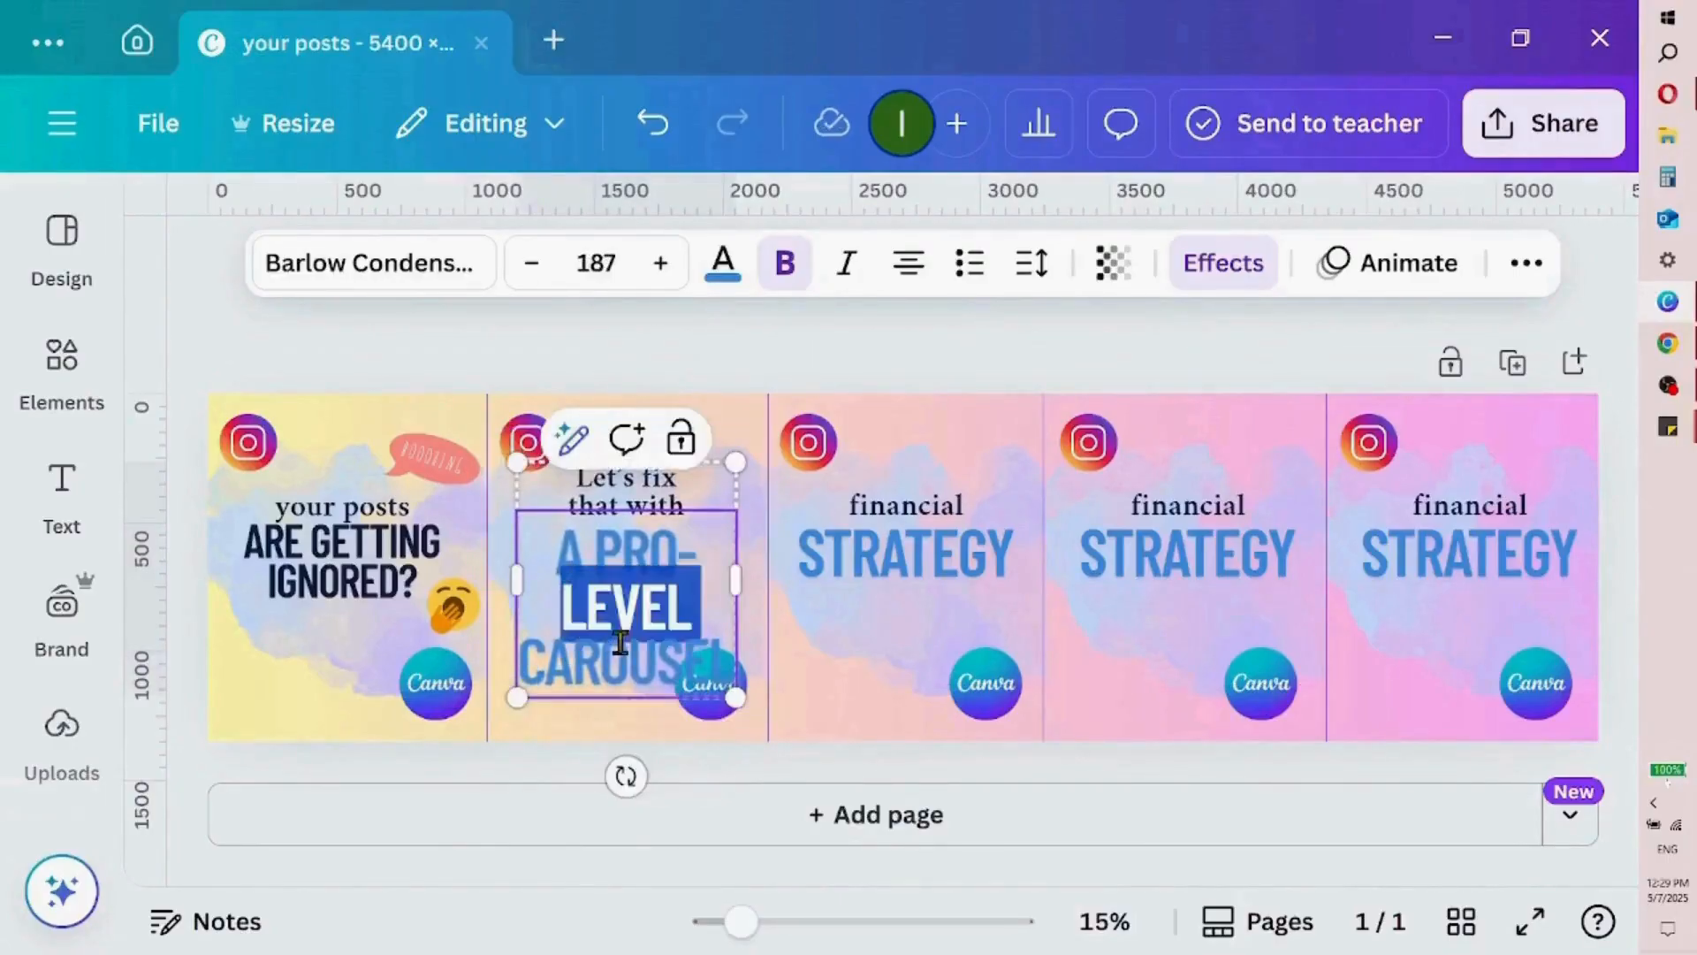
Reduce the font size of the second panel's "A PRO-LEVEL CAROUSEL" heading to 147
triple_click(619, 643)
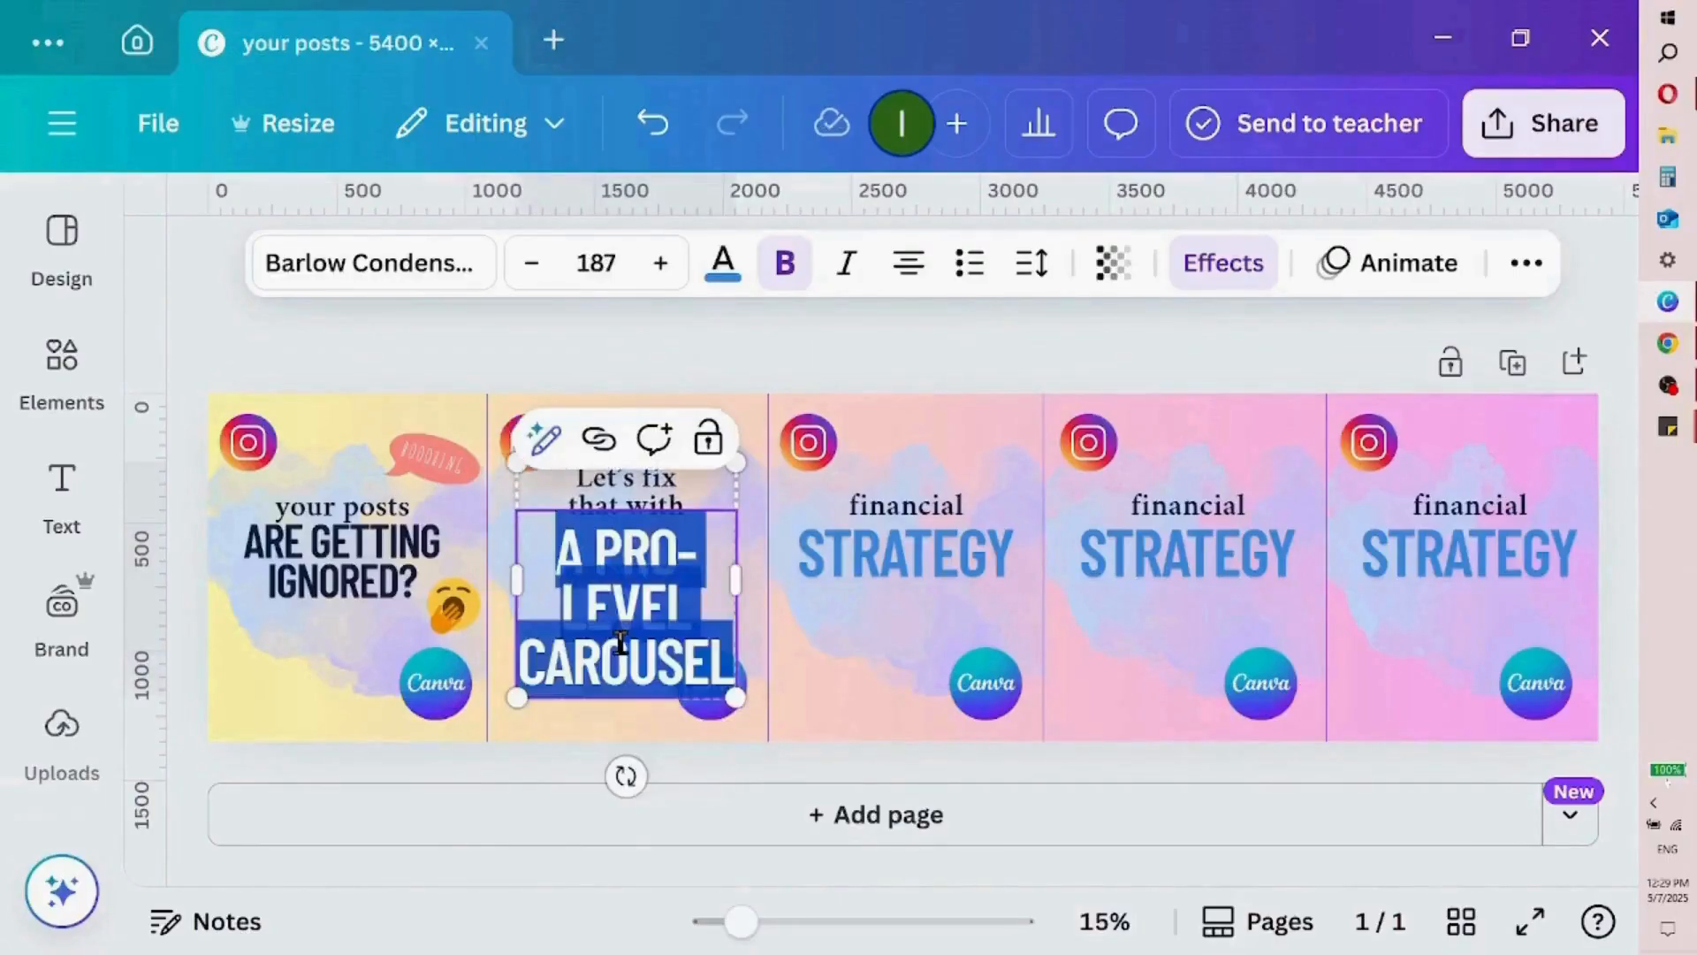
left_click(533, 264)
left_click(532, 265)
left_click(534, 266)
left_click(533, 266)
left_click(533, 266)
left_click(533, 266)
left_click(533, 266)
left_click(533, 266)
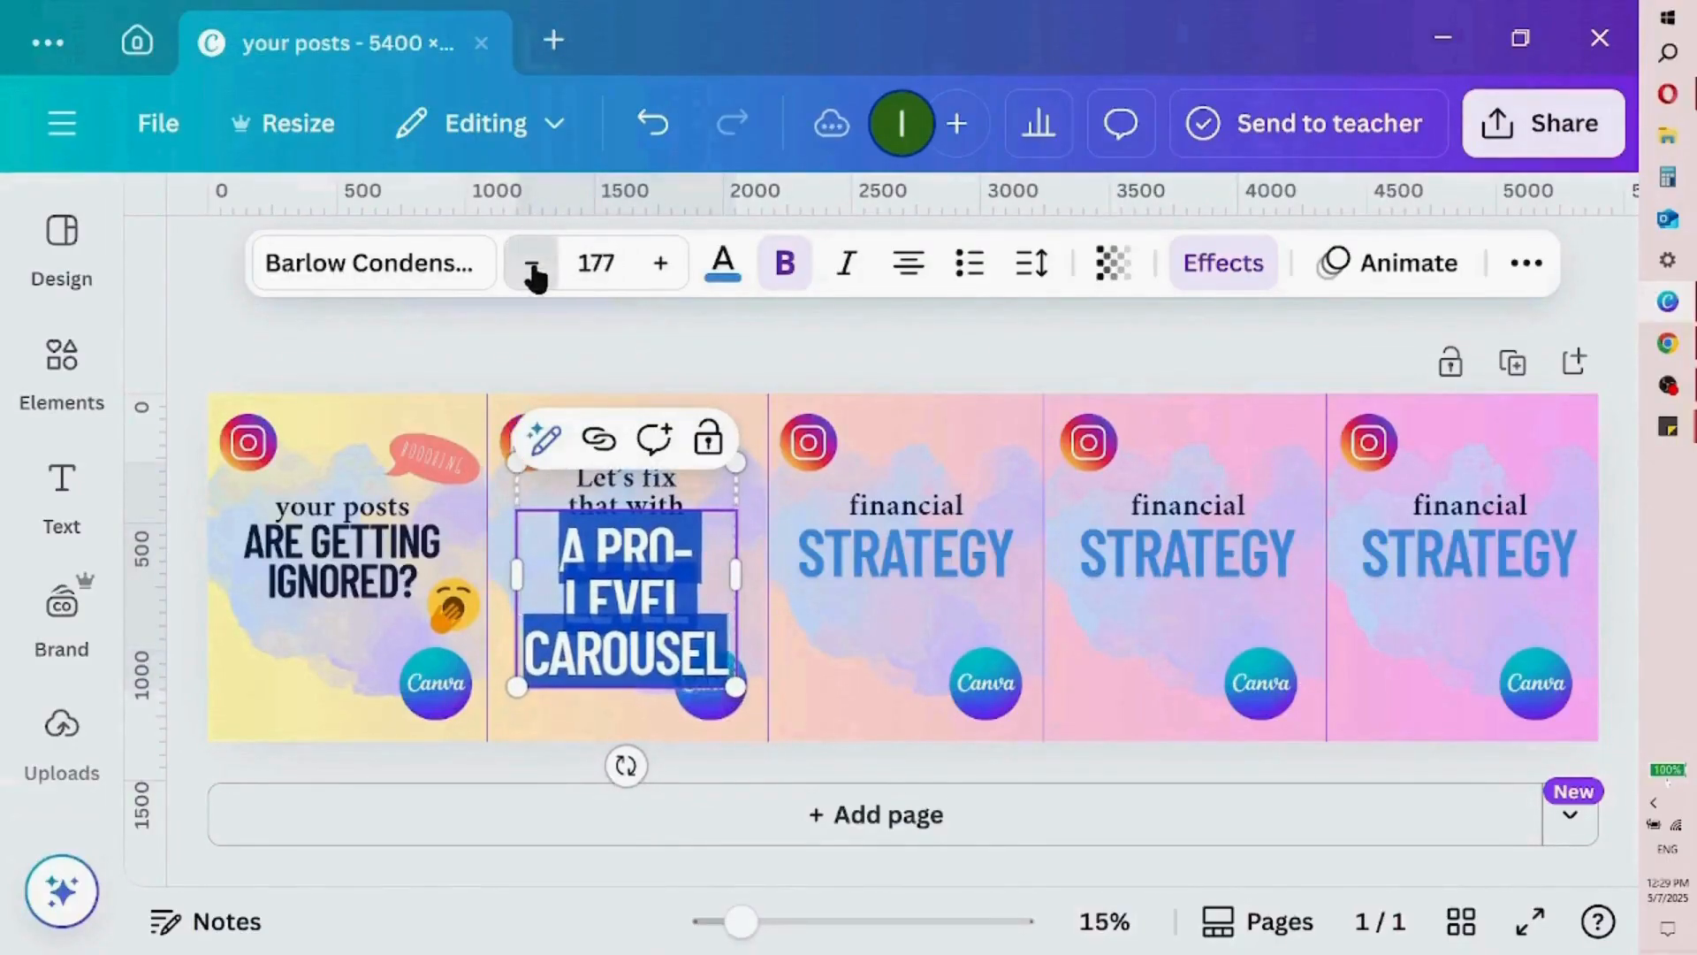
left_click(533, 266)
left_click(533, 266)
left_click(534, 268)
left_click(534, 268)
left_click(534, 268)
left_click(534, 268)
left_click(534, 268)
left_click(534, 268)
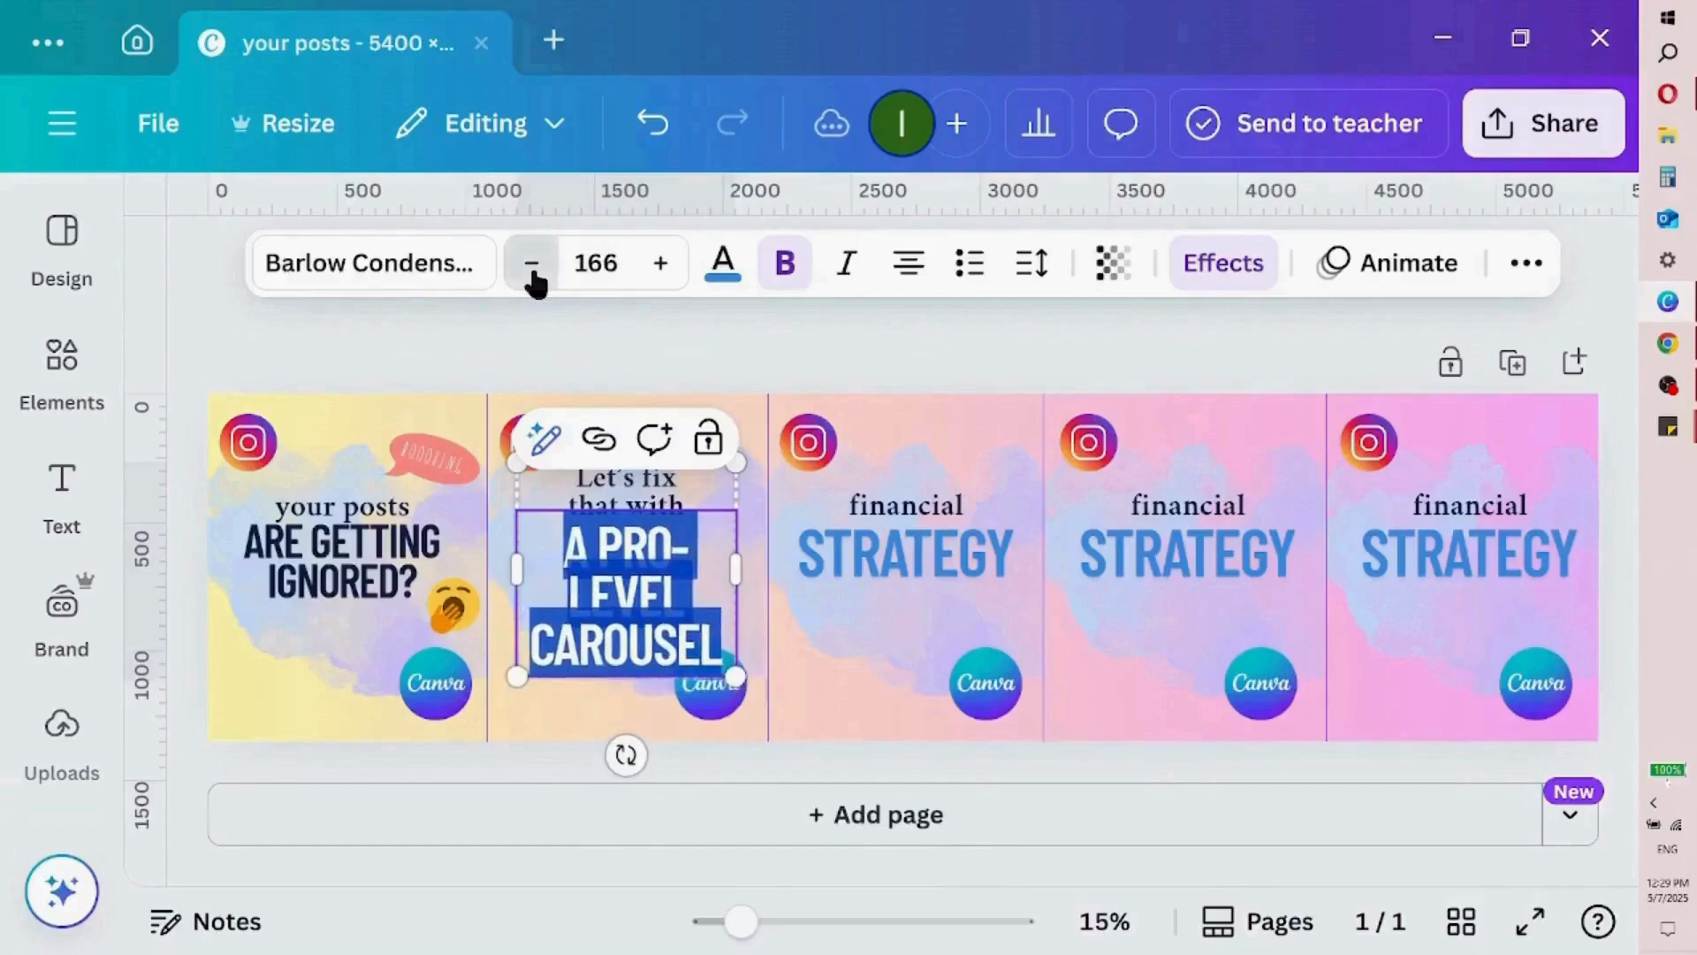
left_click(534, 268)
left_click(534, 268)
left_click(534, 268)
left_click(534, 268)
left_click(534, 267)
left_click(534, 268)
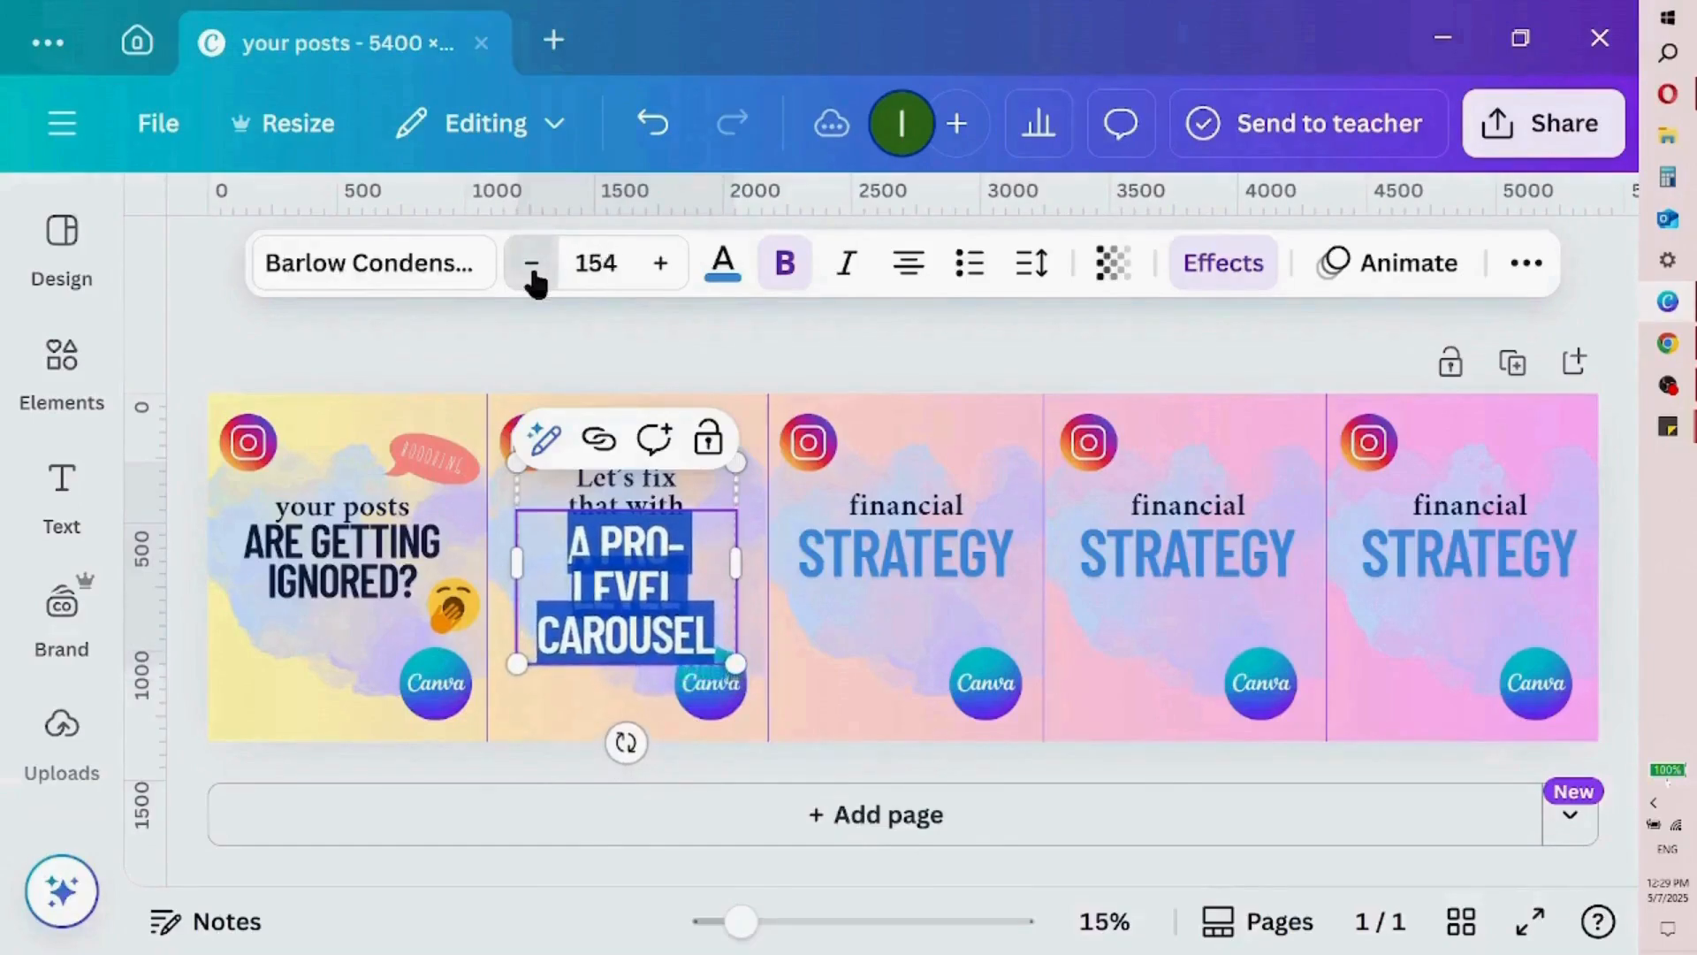
left_click(532, 265)
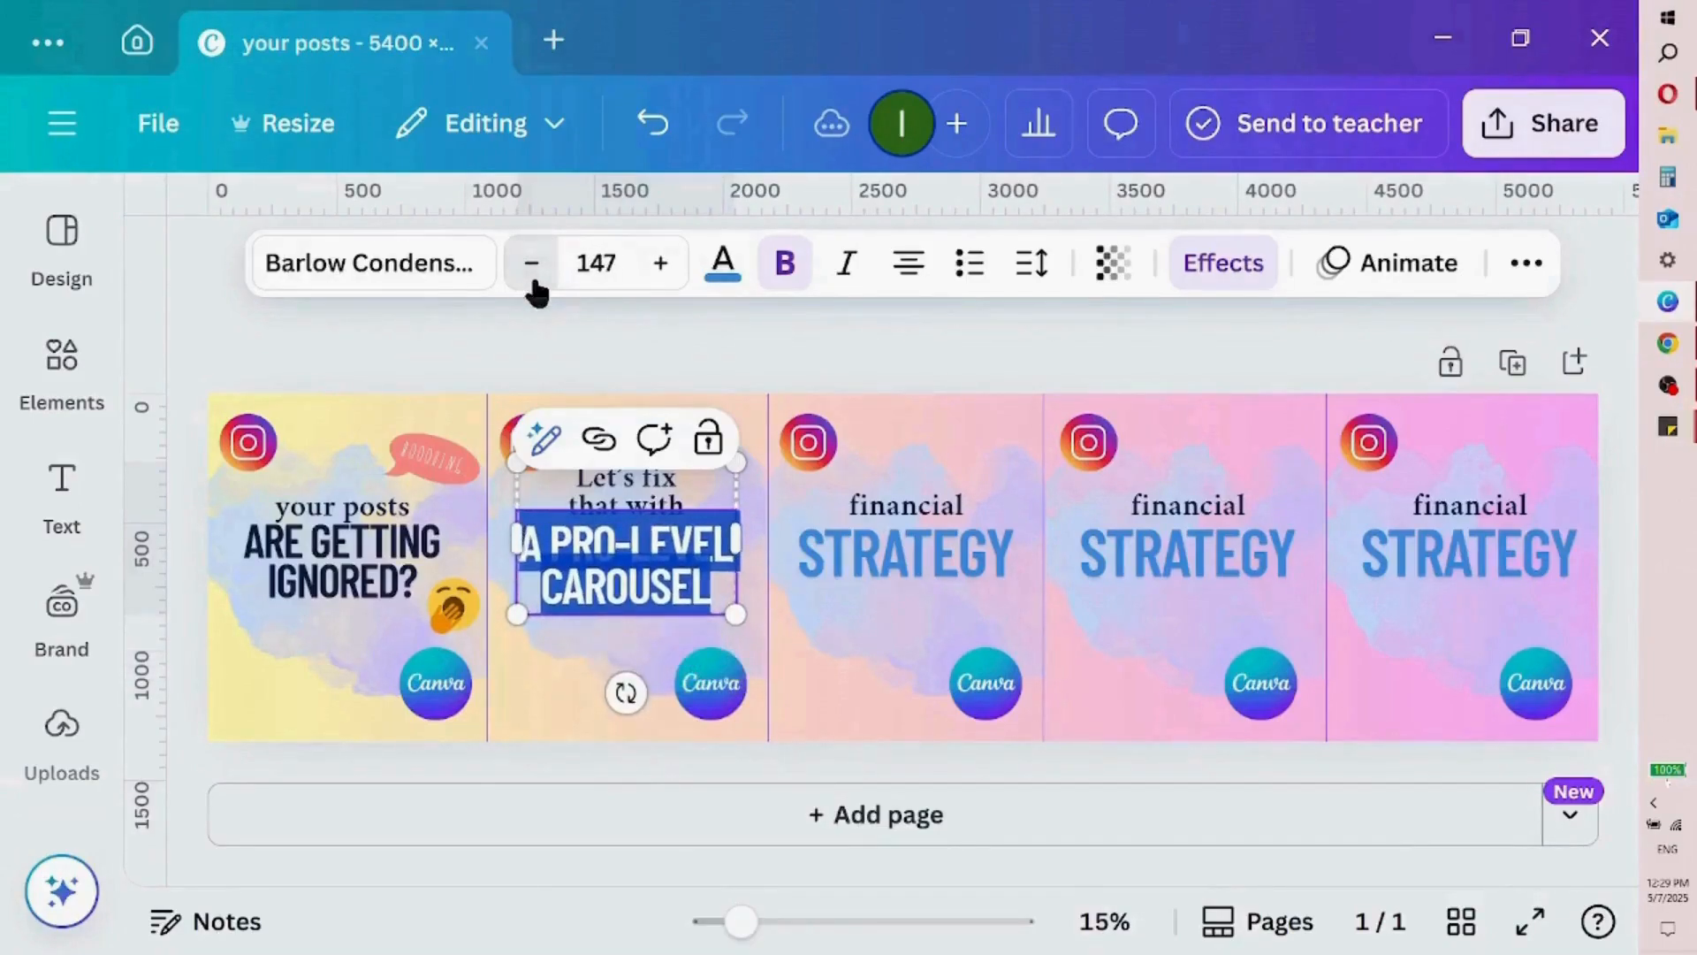
left_click(548, 660)
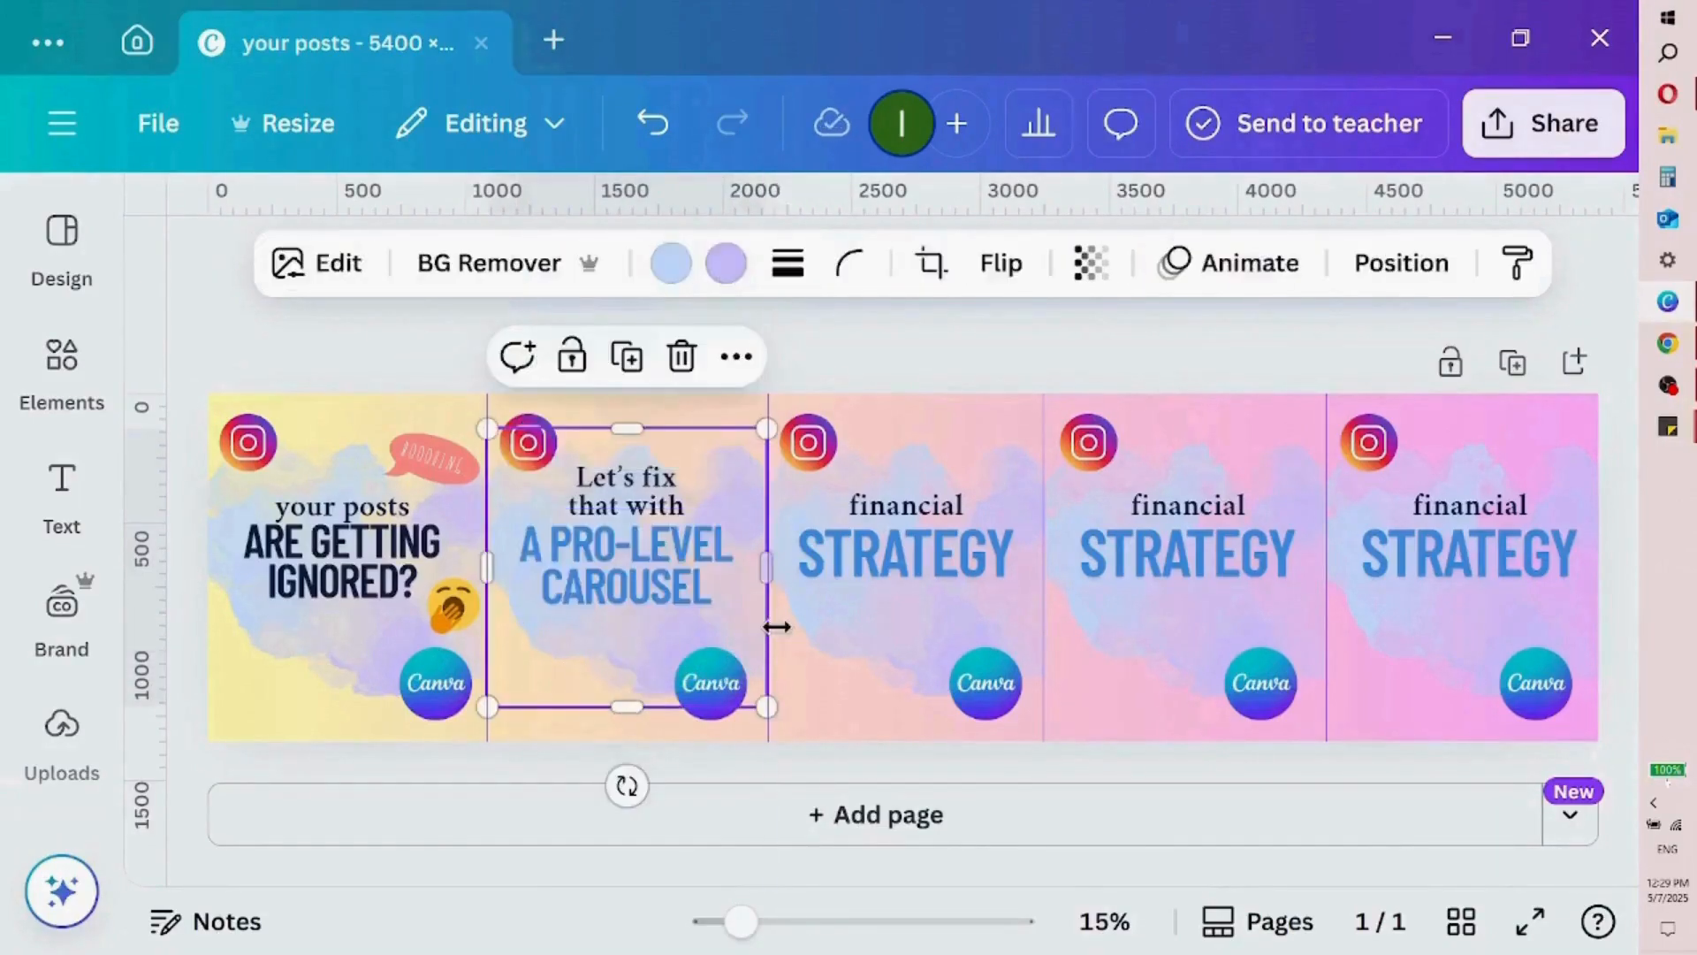
Change the text color of the second panel's "A PRO-LEVEL CAROUSEL" heading to the dark navy document color
double_click(694, 606)
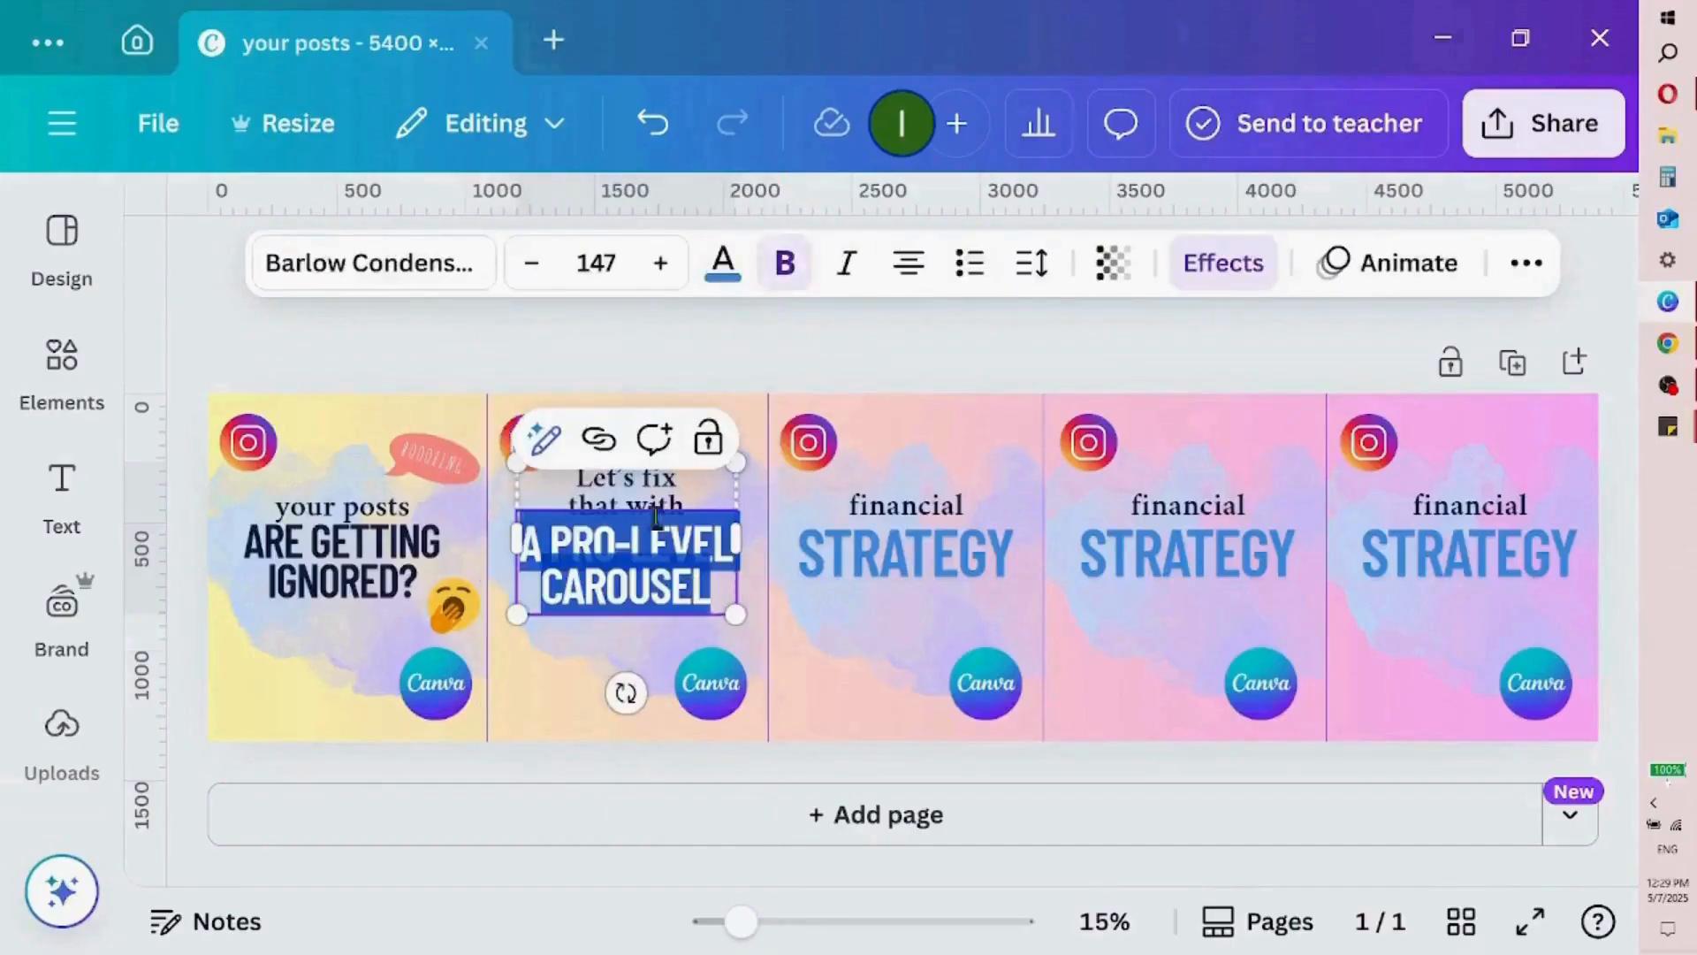
left_click(721, 278)
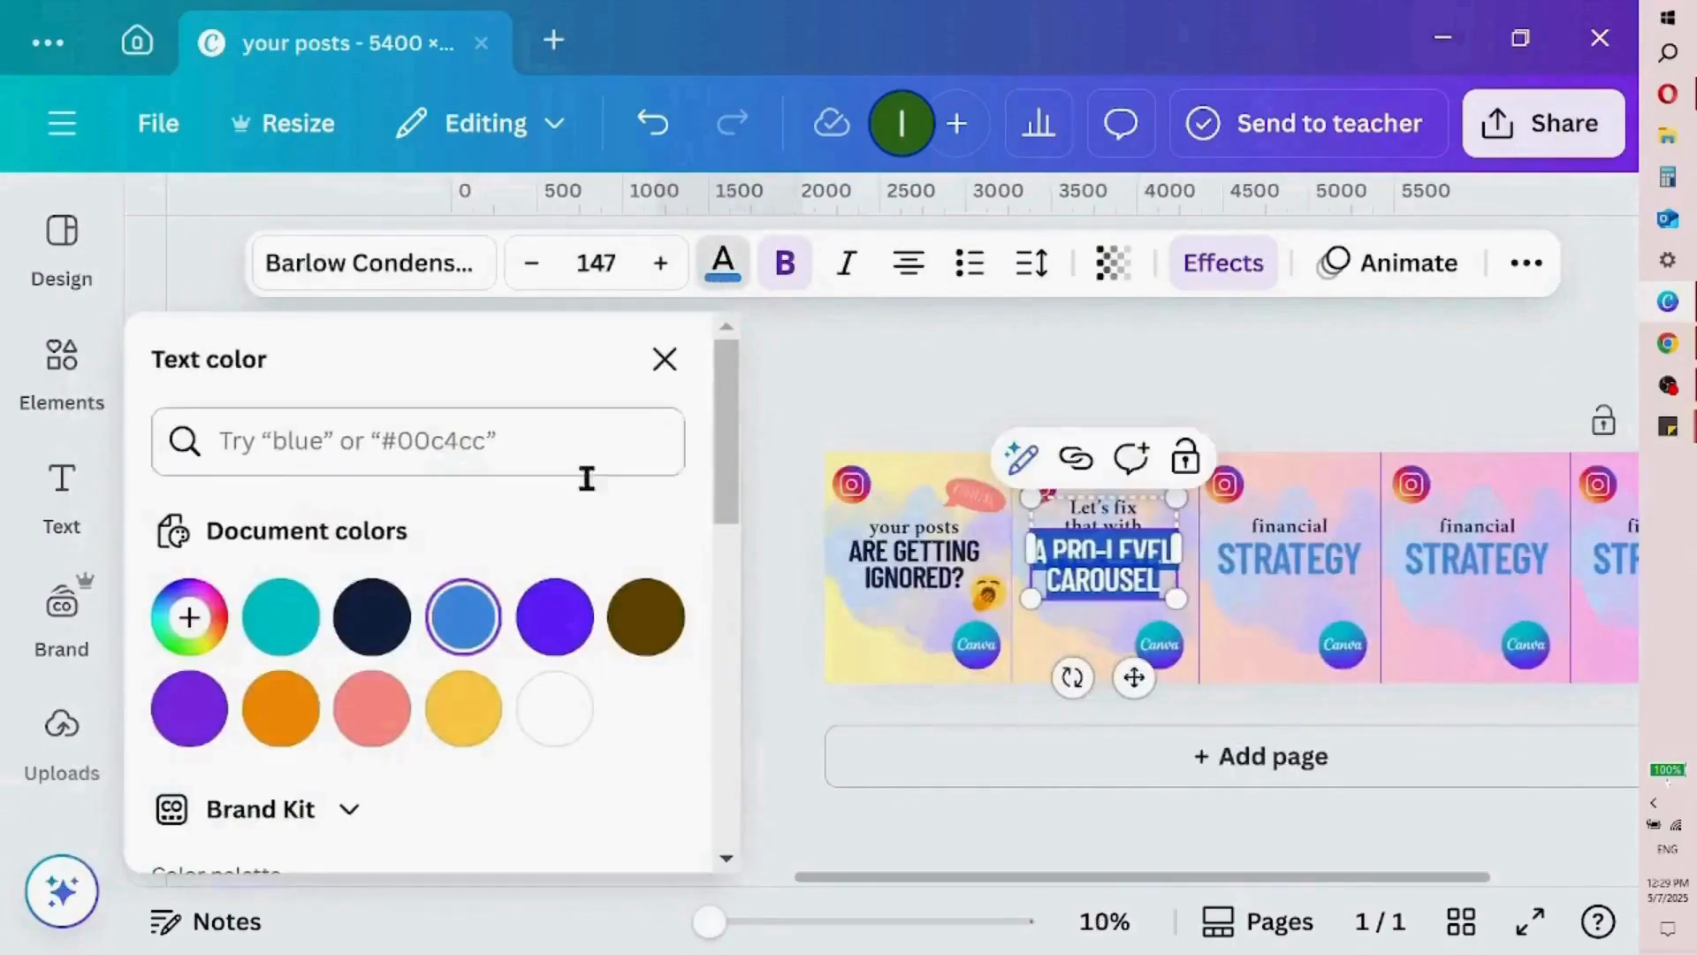
left_click(391, 633)
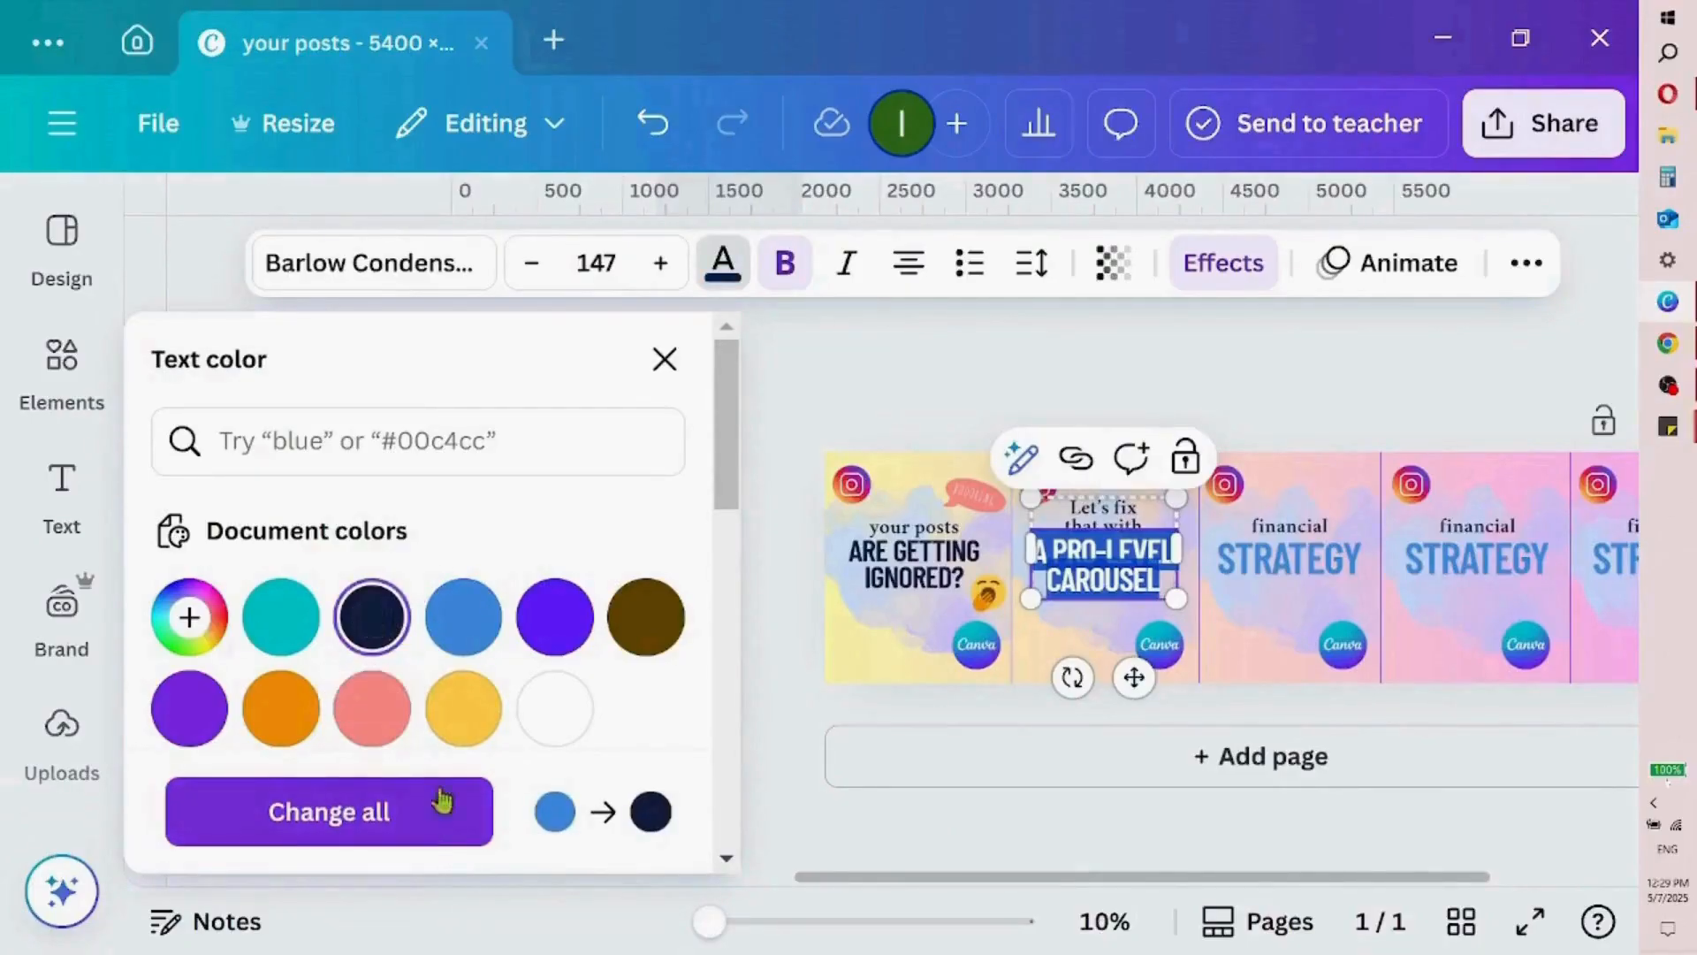
left_click(665, 359)
left_click(943, 579)
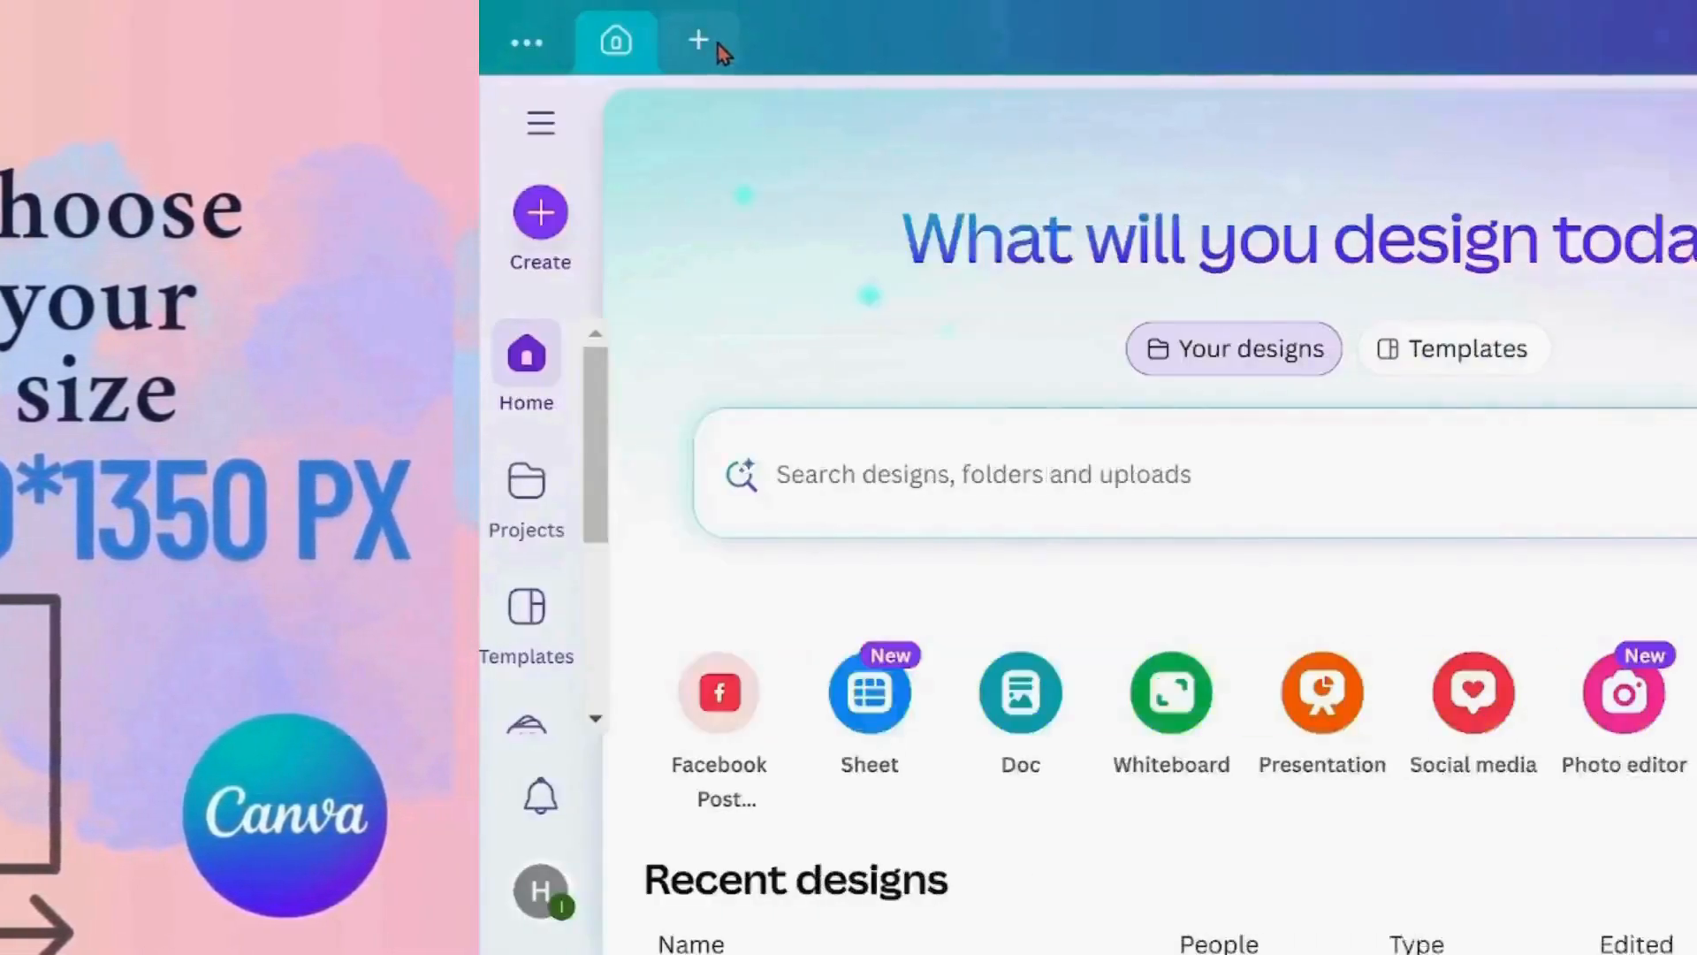
Create a new custom-size design 5400 px wide and 1350 px high
left_click(542, 215)
left_click(539, 186)
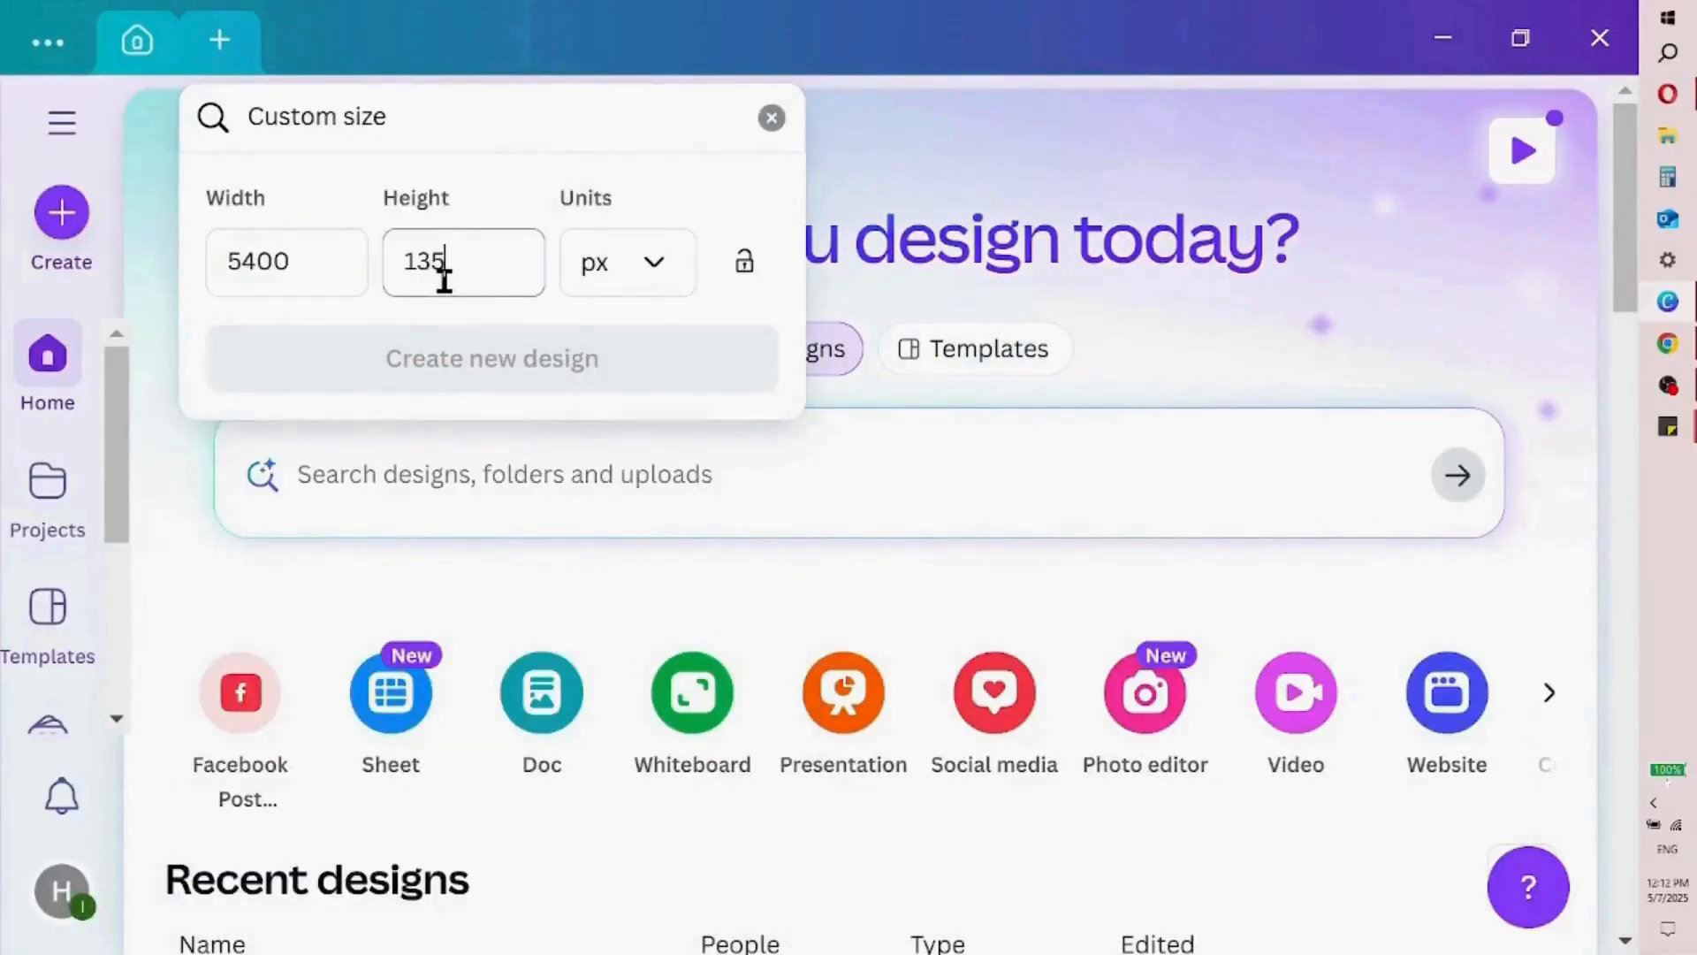
type("0")
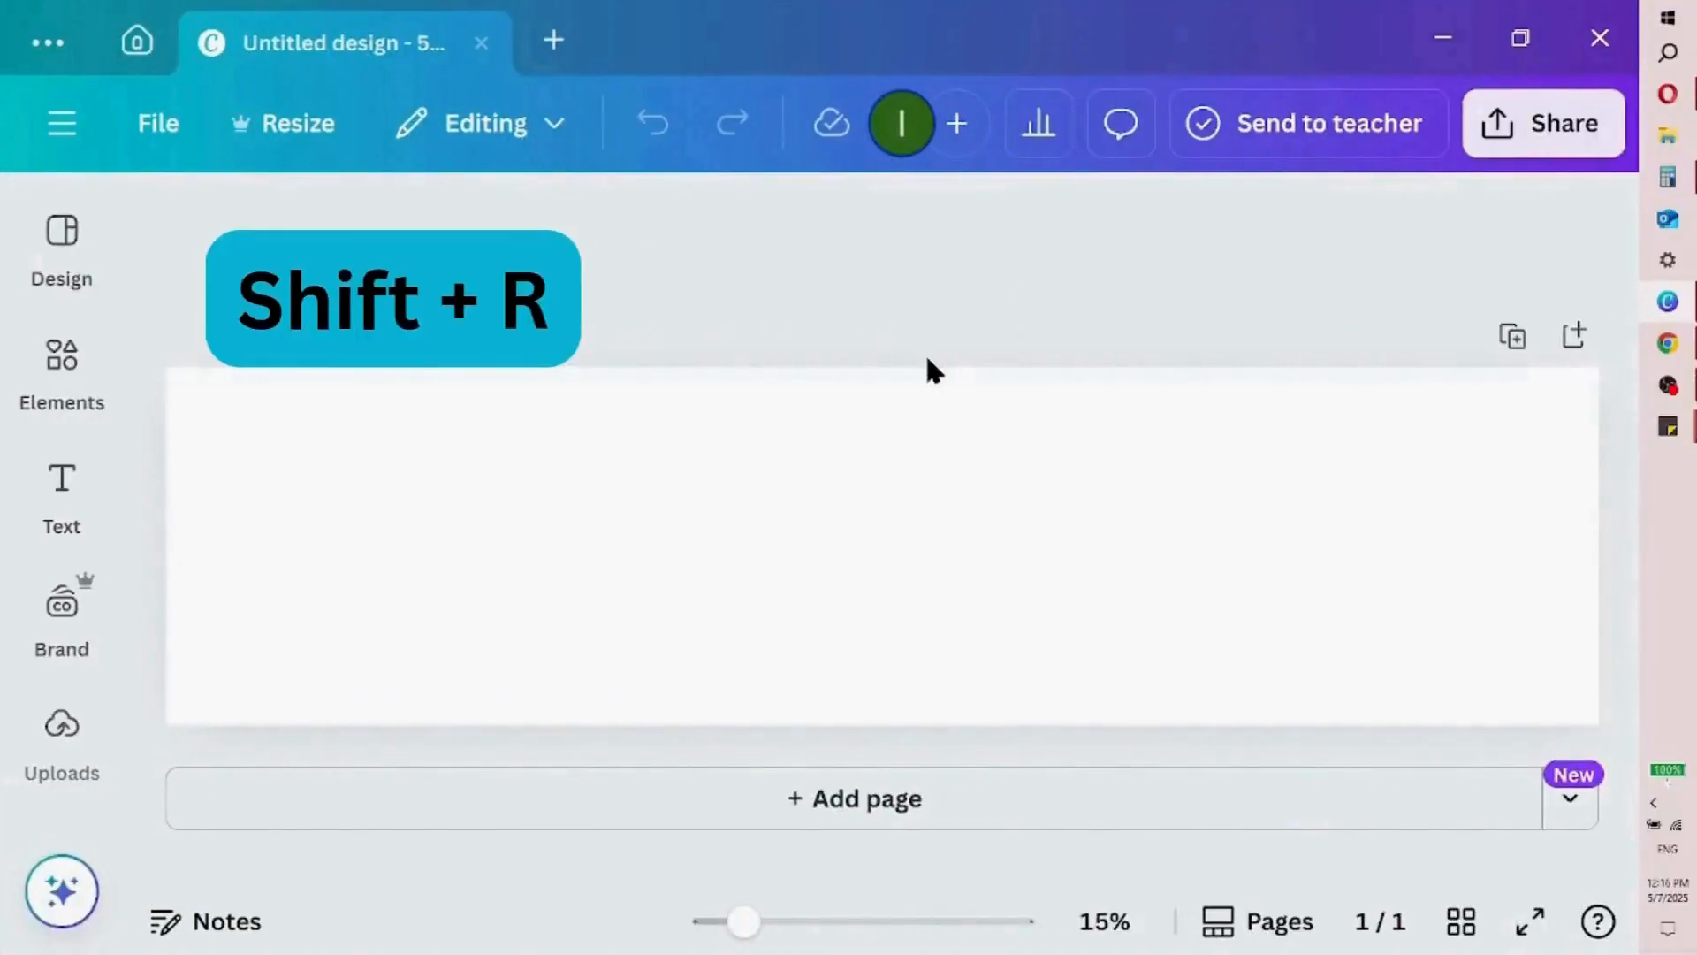
Show the rulers and position the fourth vertical guide to separate the fourth and fifth panels
key("shift+r")
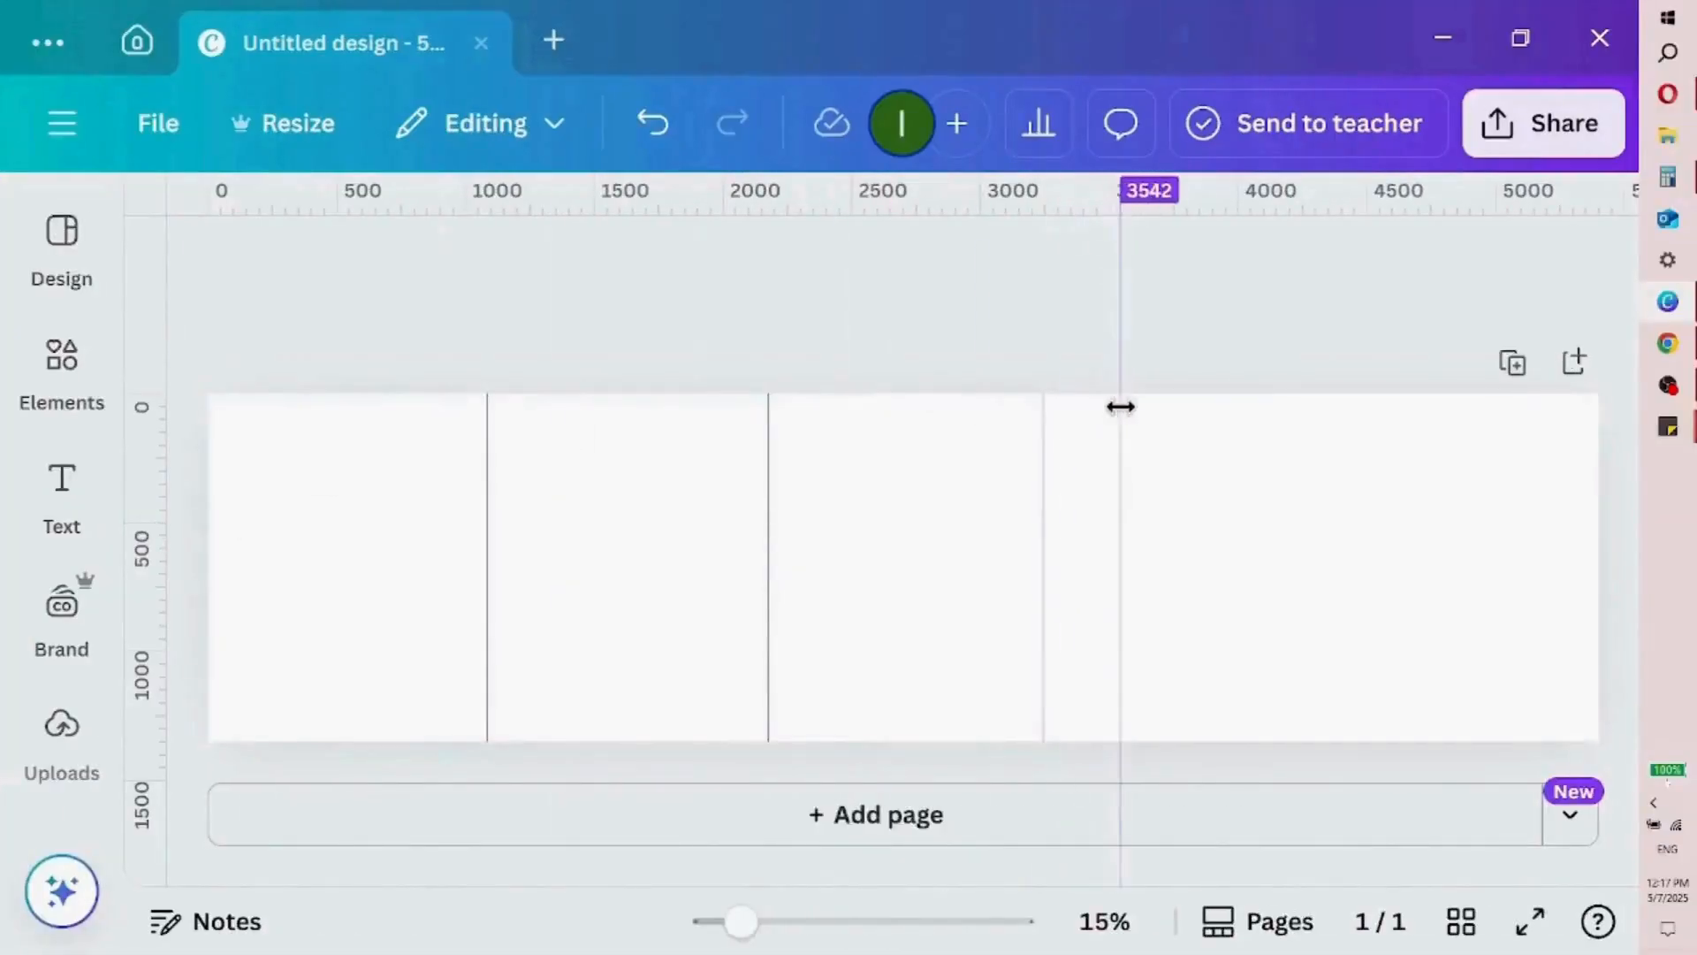
left_click_drag(1123, 406, 1262, 431)
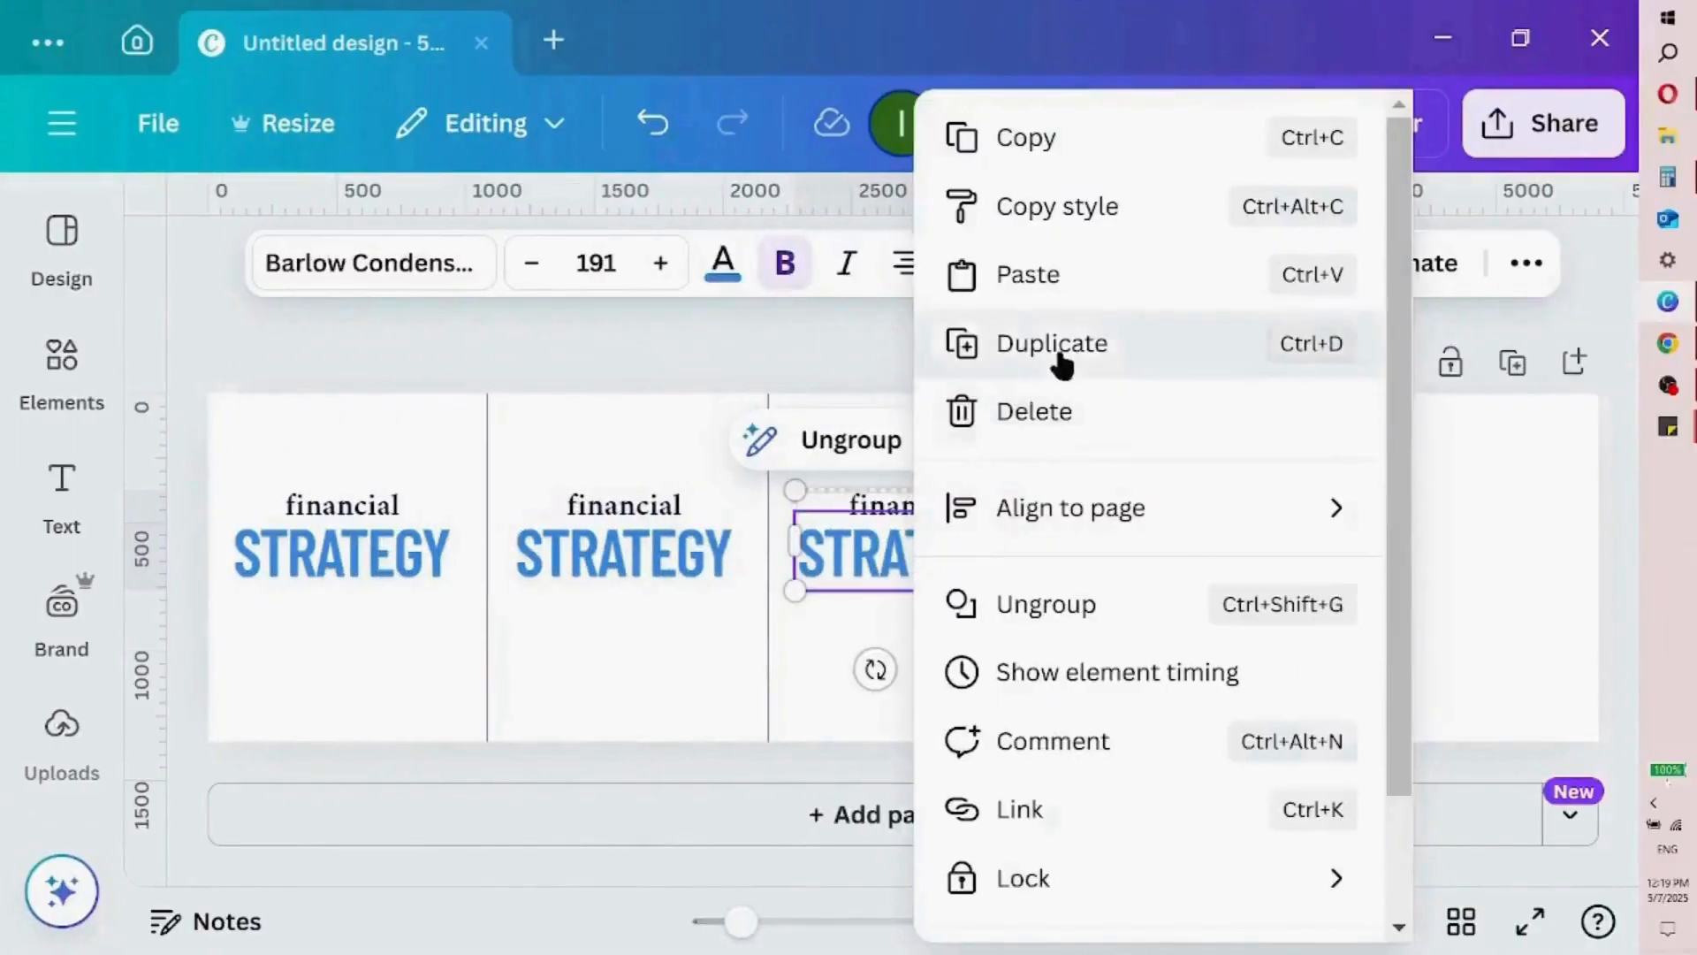
Duplicate the third panel's "financial STRATEGY" text group
left_click(1063, 347)
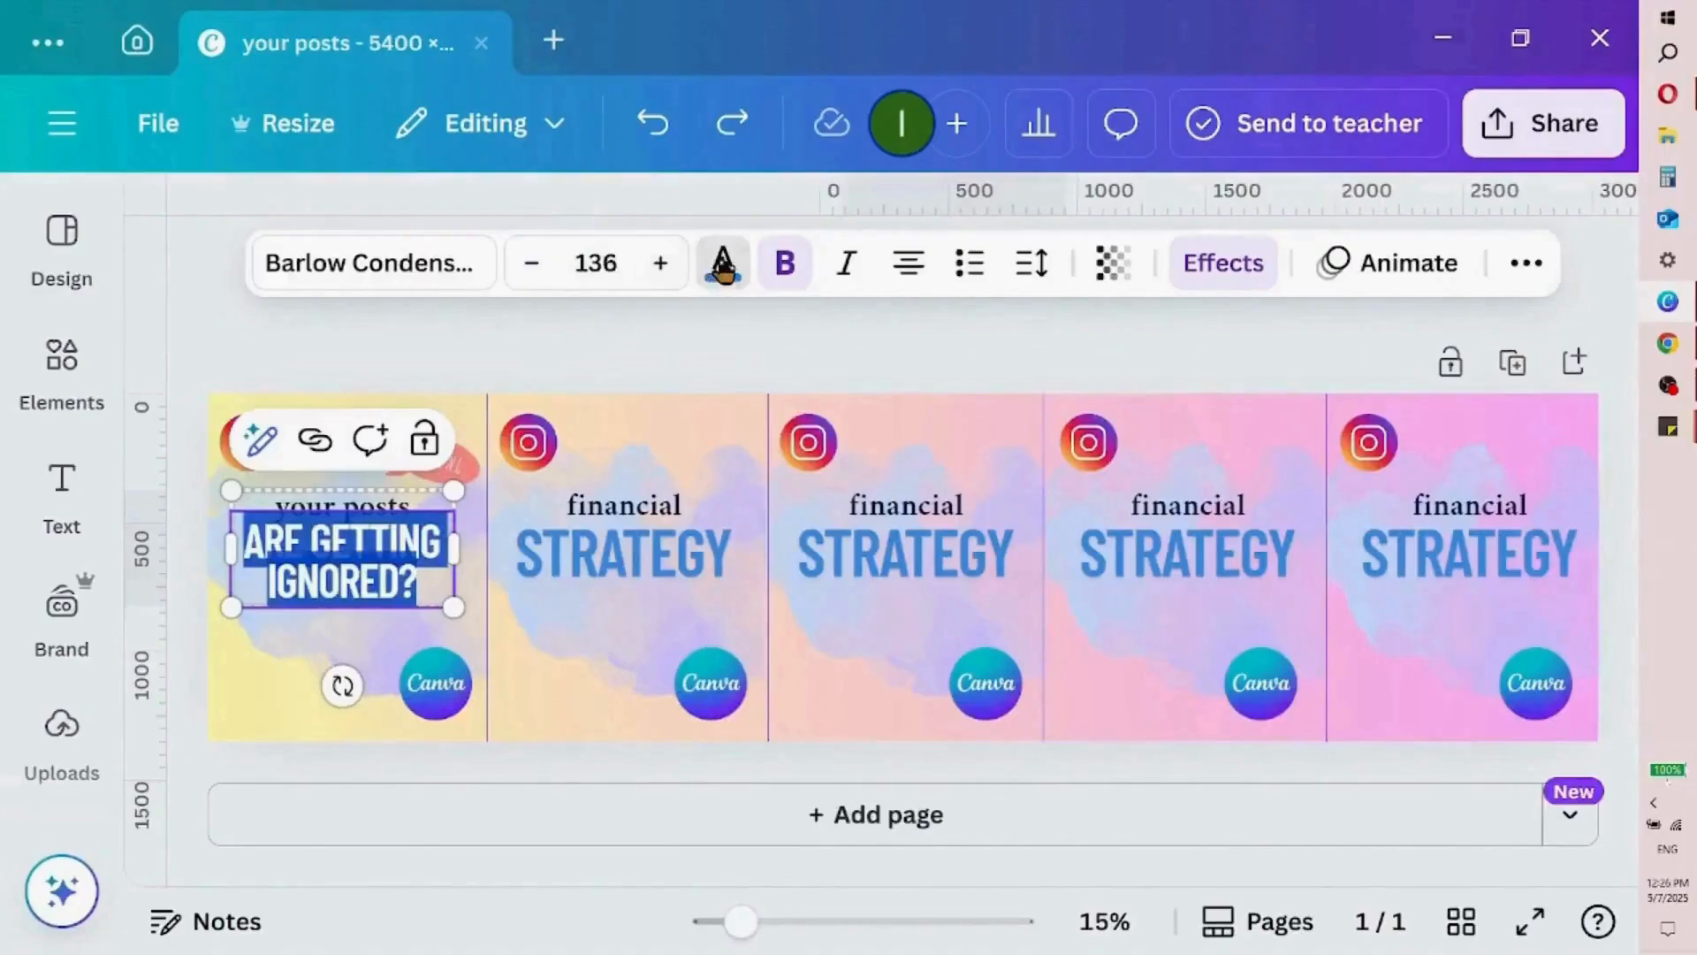
Change the text color of the first panel's "ARE GETTING IGNORED?" heading to dark navy
left_click(723, 265)
left_click(397, 617)
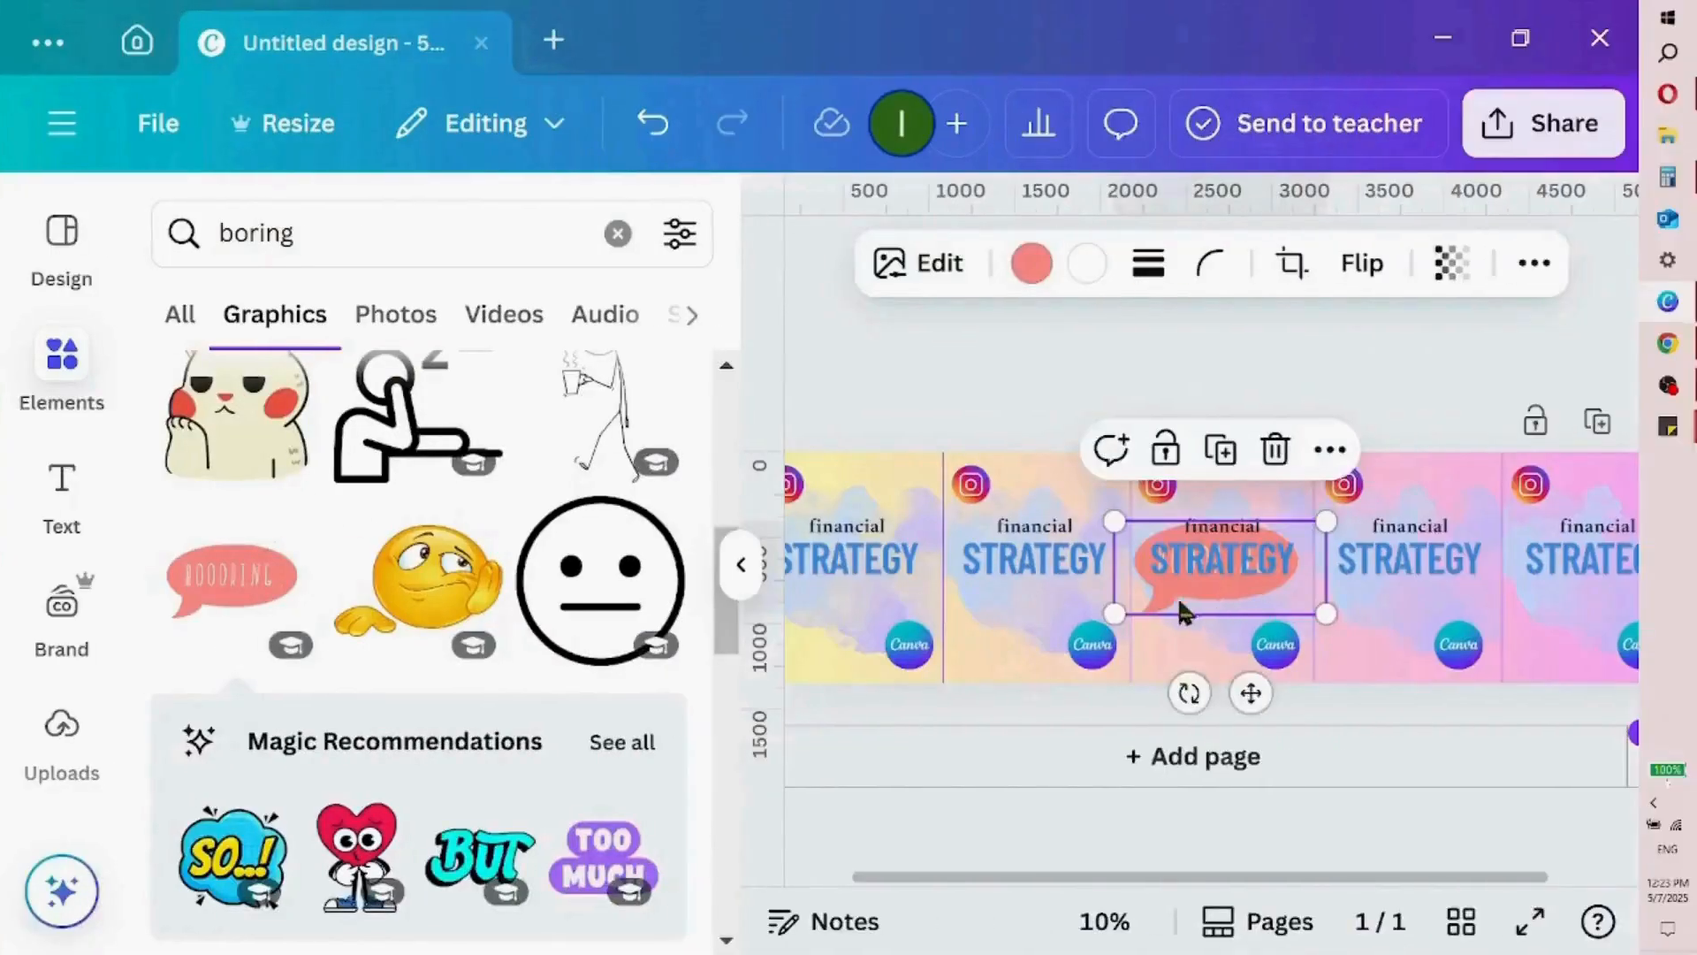
Move the pink "boring" speech bubble from the third panel to the first, shrink it and place it above the text beside the Instagram icon
left_click_drag(1180, 604, 862, 590)
left_click_drag(984, 595, 889, 573)
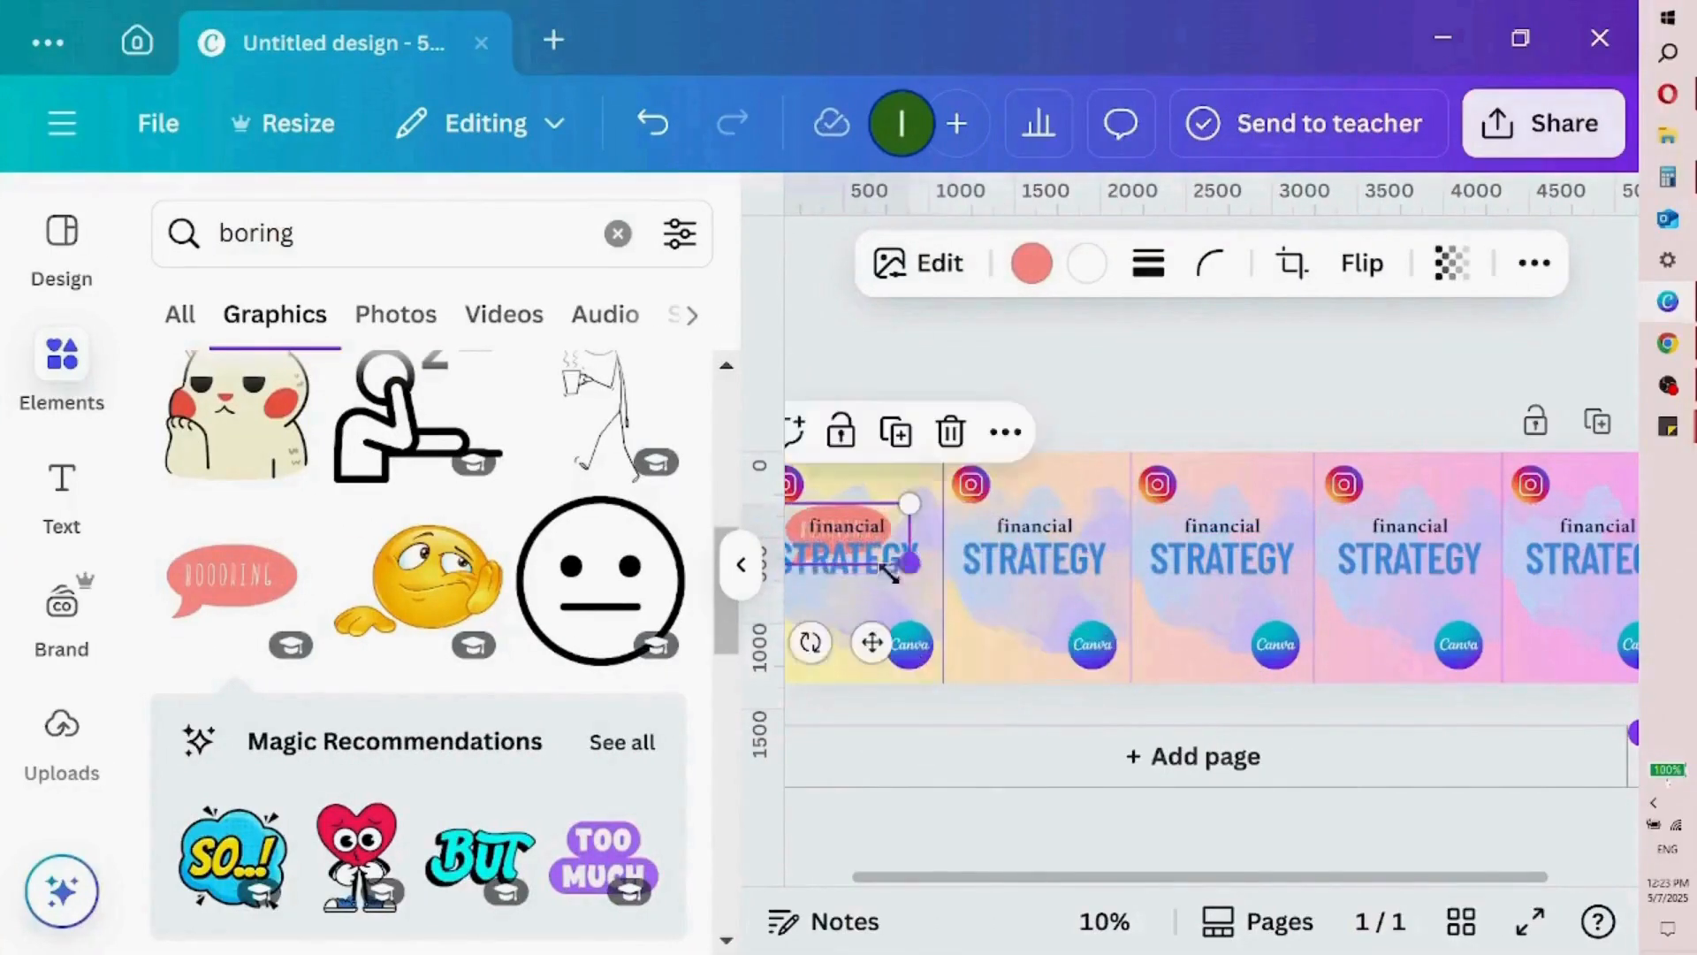
left_click(741, 570)
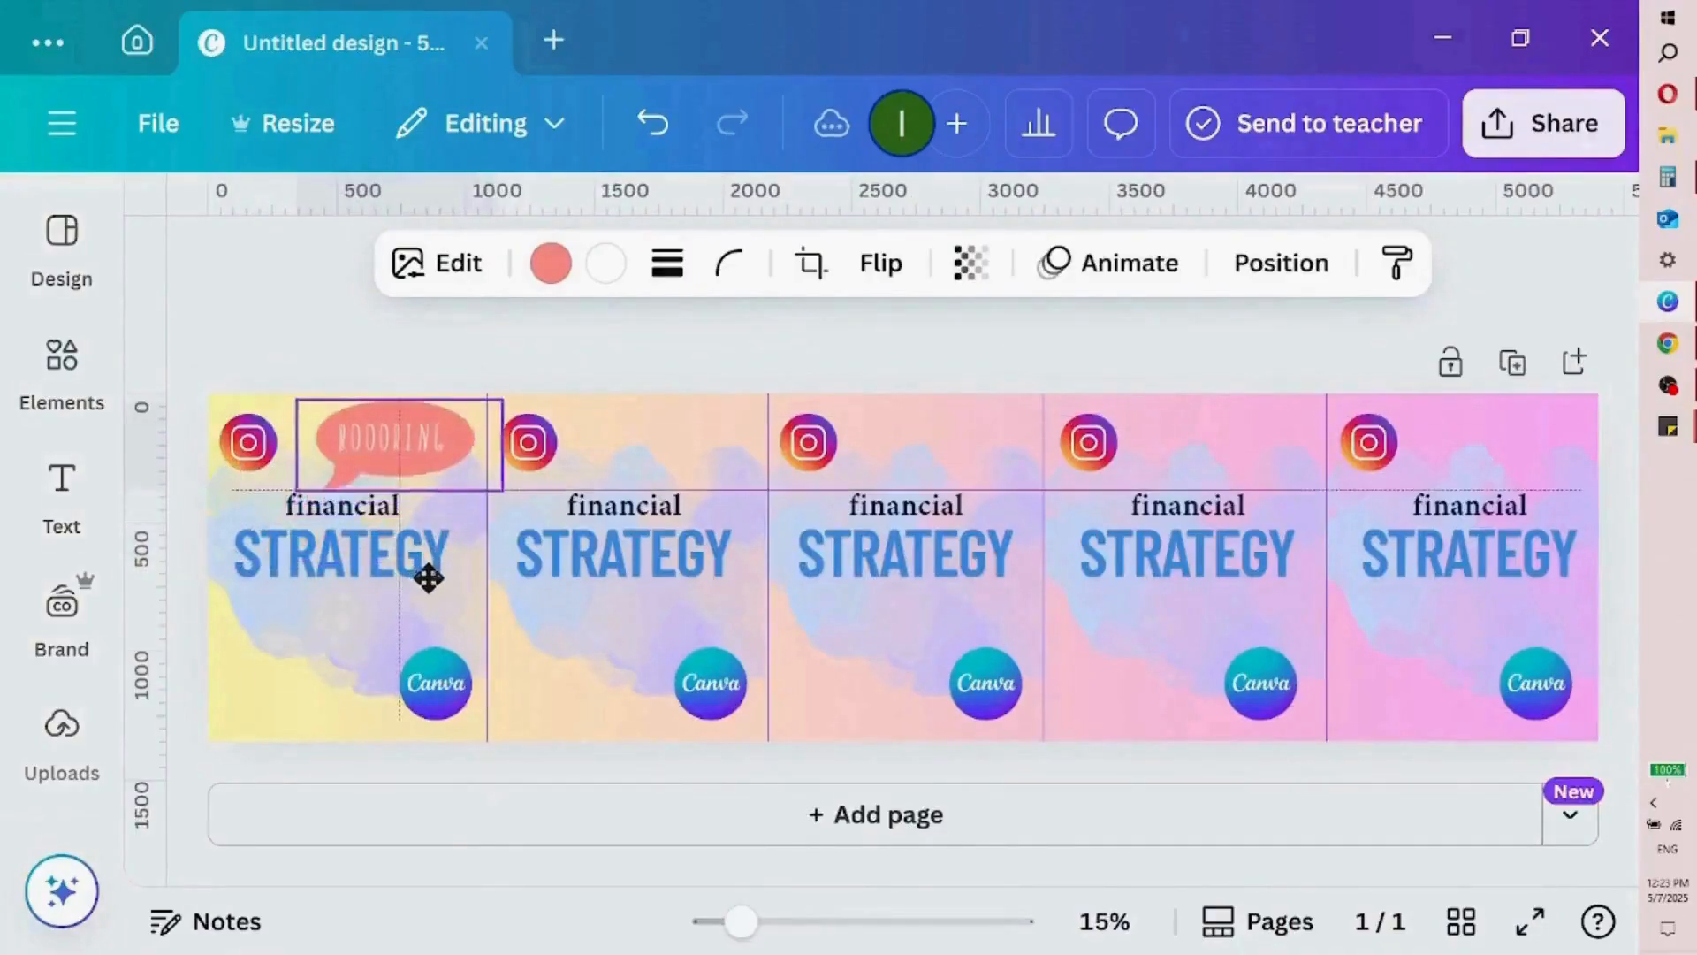
left_click_drag(298, 401, 369, 443)
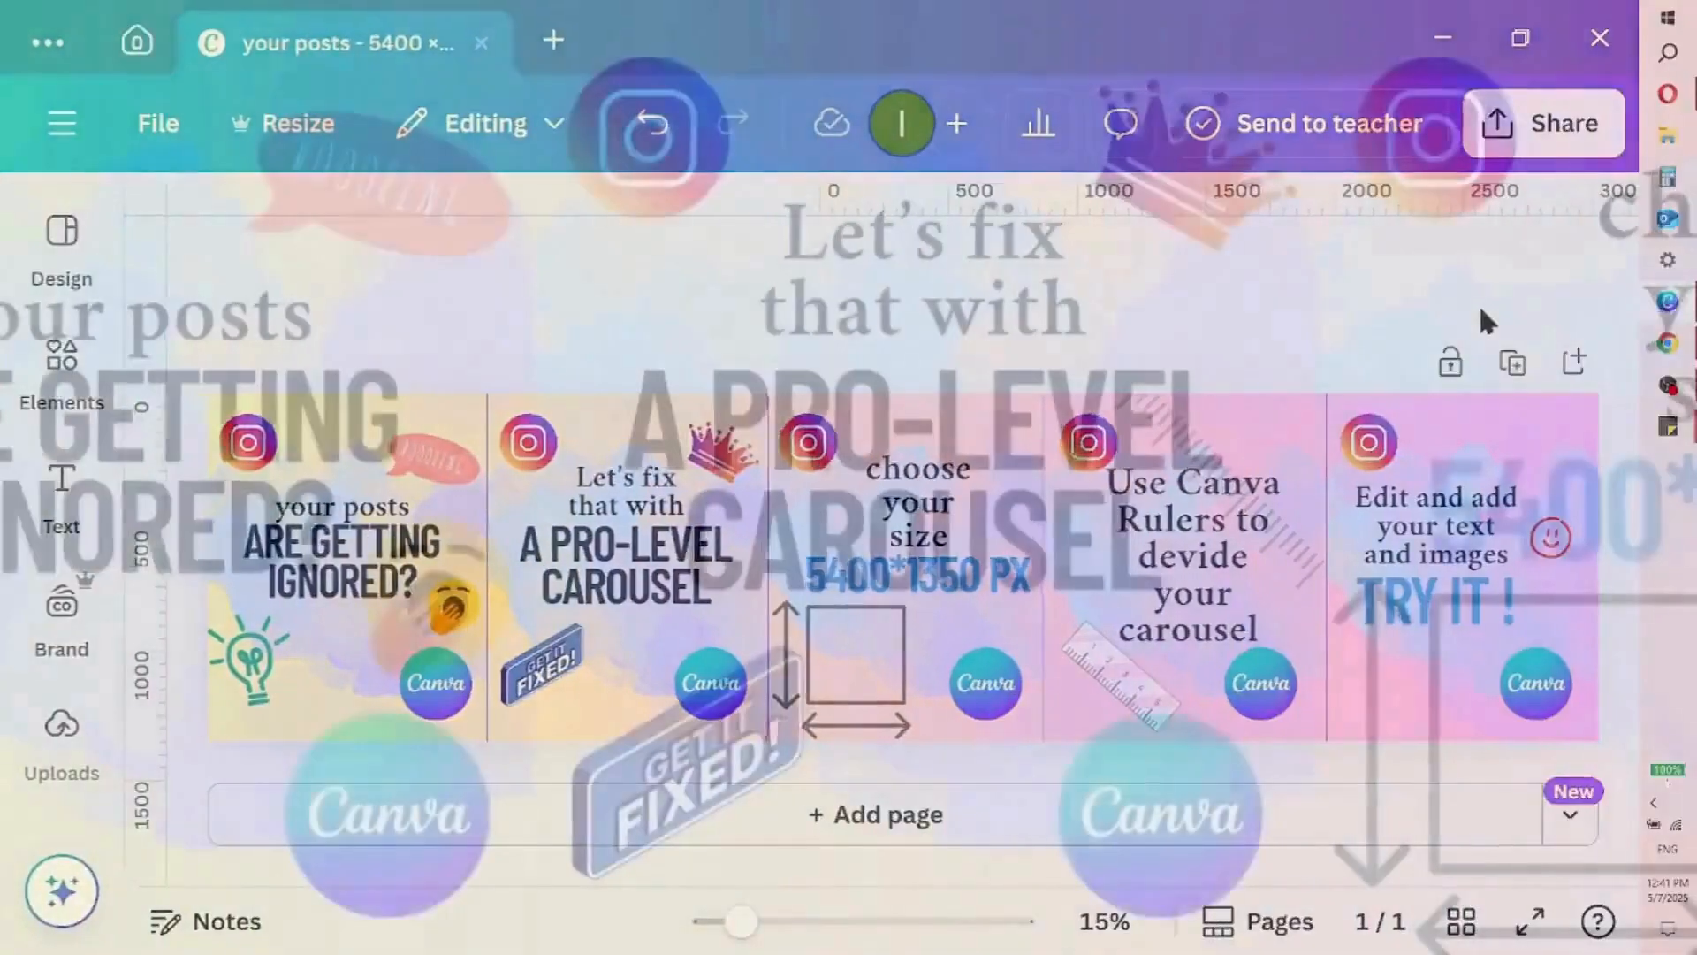